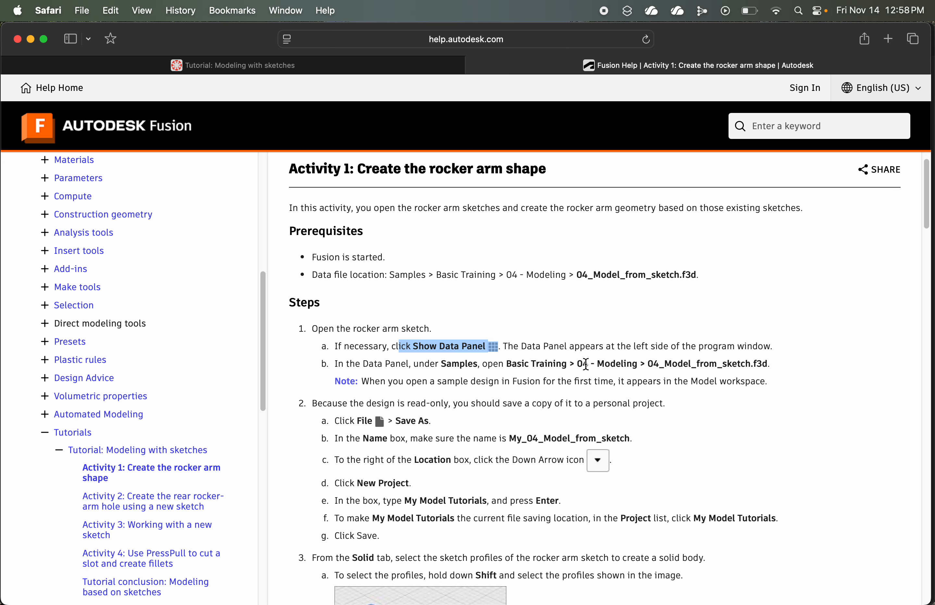
Switch from the tutorial page to Fusion and open the 04 - Modeling folder of the Basic Training samples
left_click_drag(491, 364, 667, 364)
left_click(667, 364)
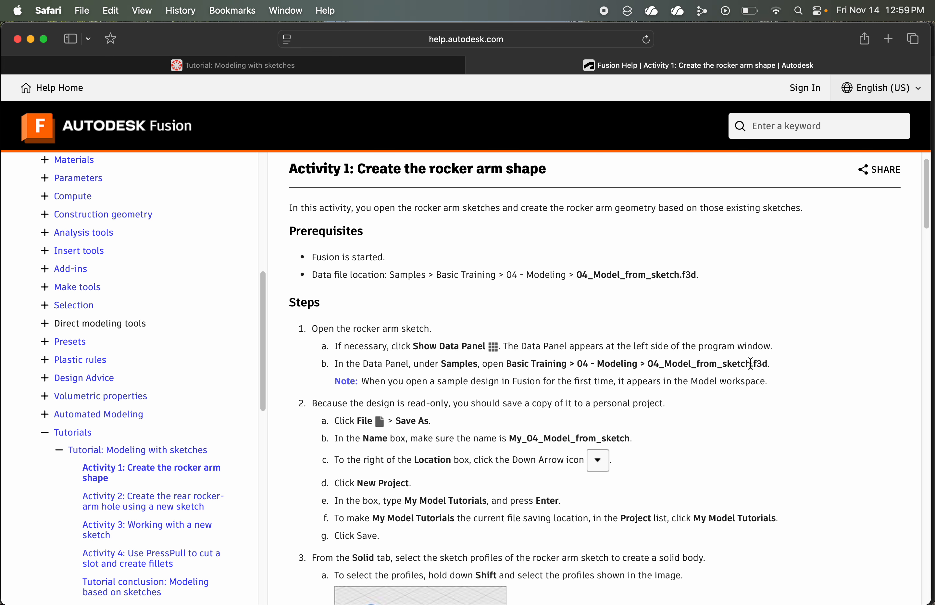
key("super+Tab")
key("super+Tab")
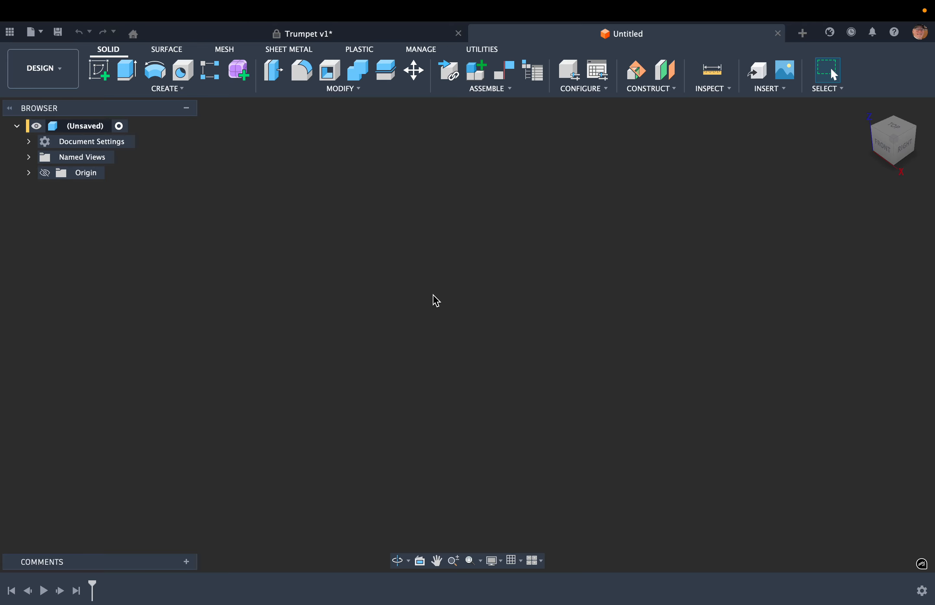
left_click(9, 32)
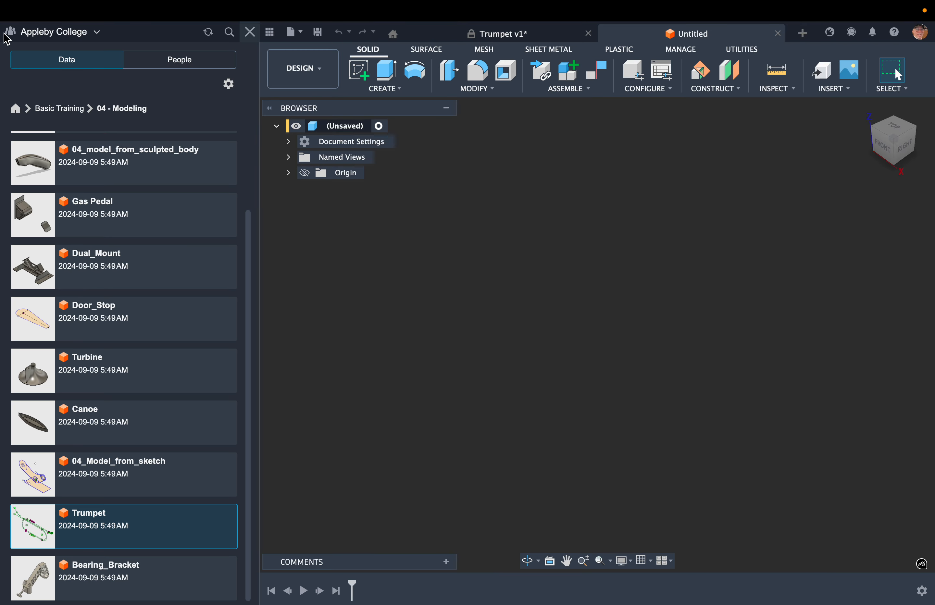
left_click(16, 109)
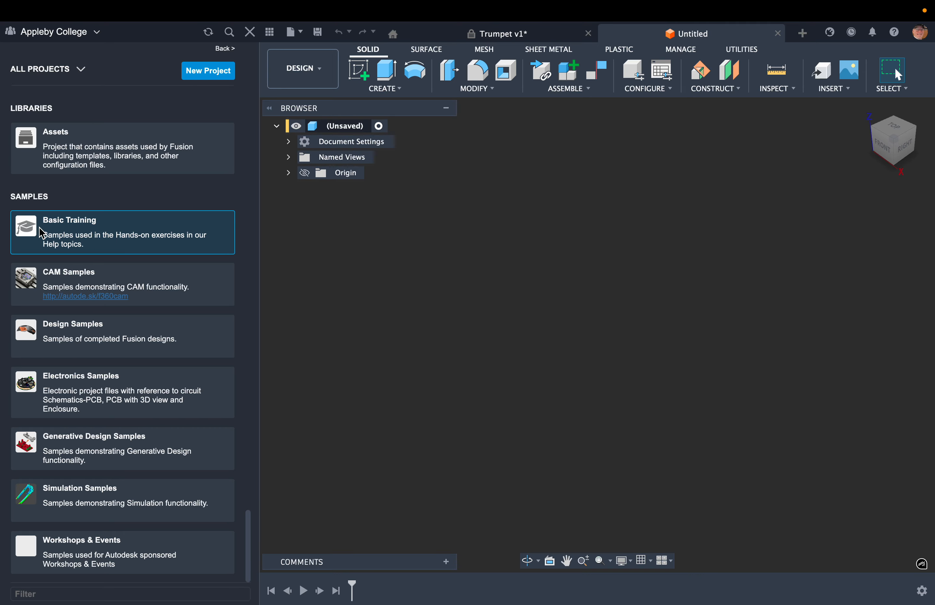
left_click(61, 234)
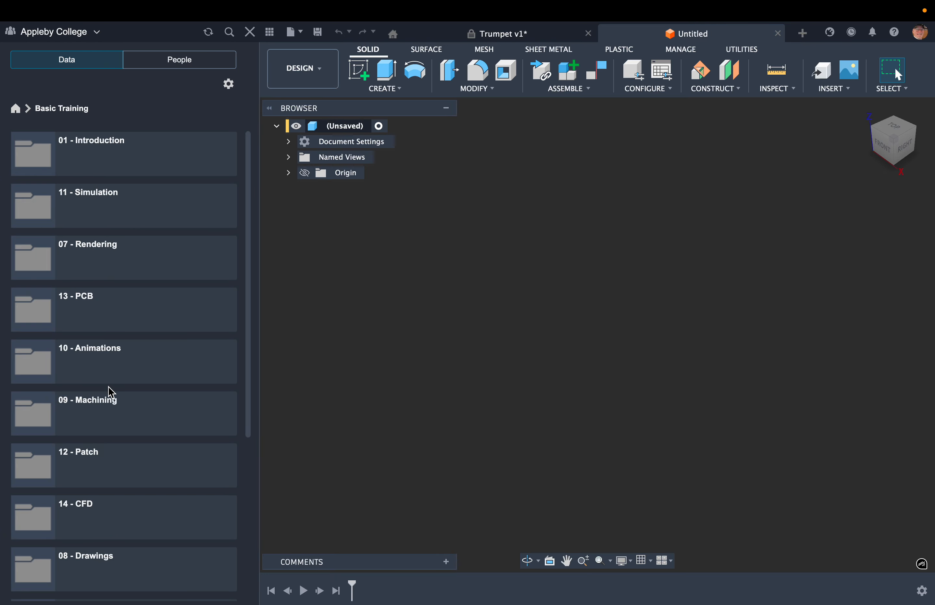
scroll(111, 415, "down", 6)
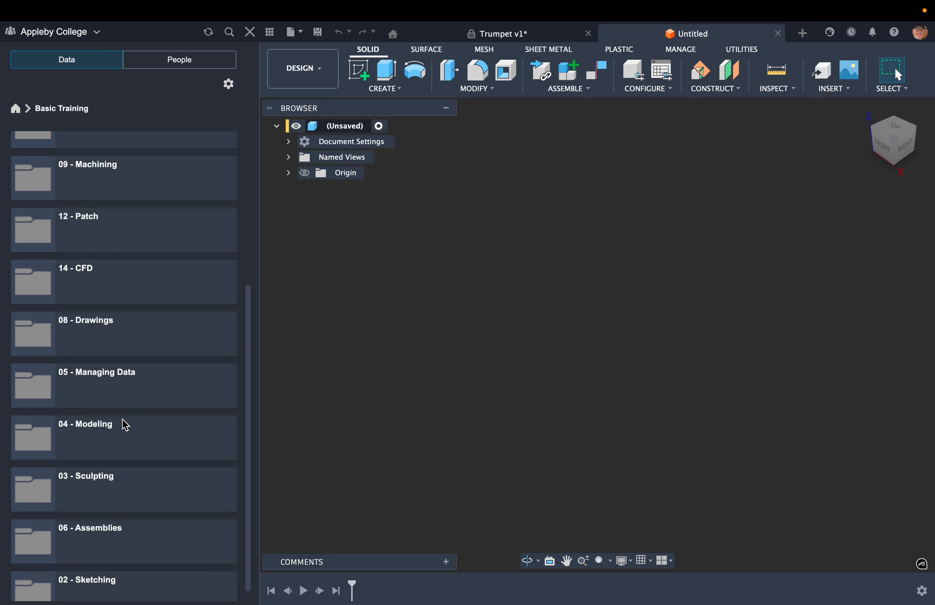
left_click(136, 431)
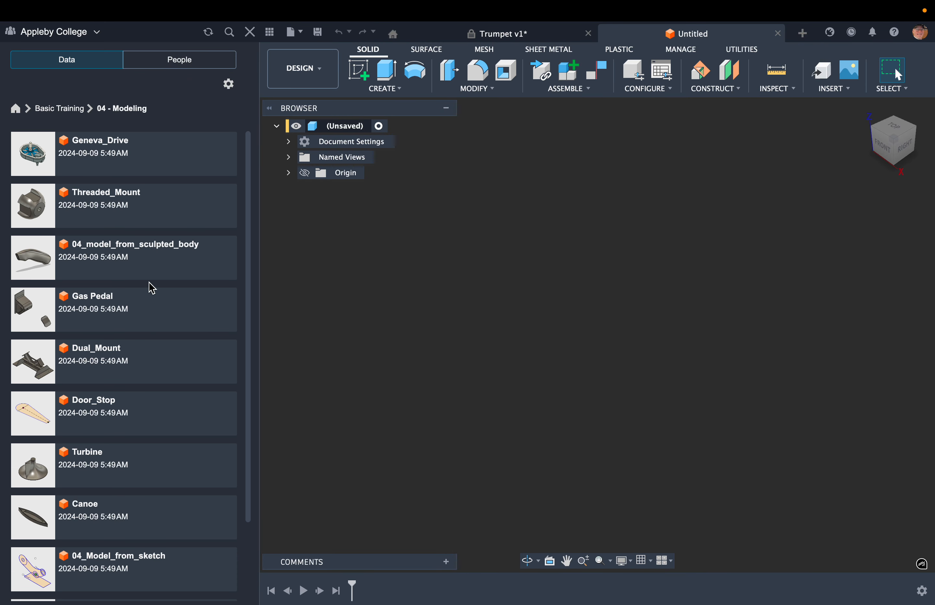
Open the sample design 04_Model_from_sketch from the 04 - Modeling folder
scroll(150, 288, "down", 3)
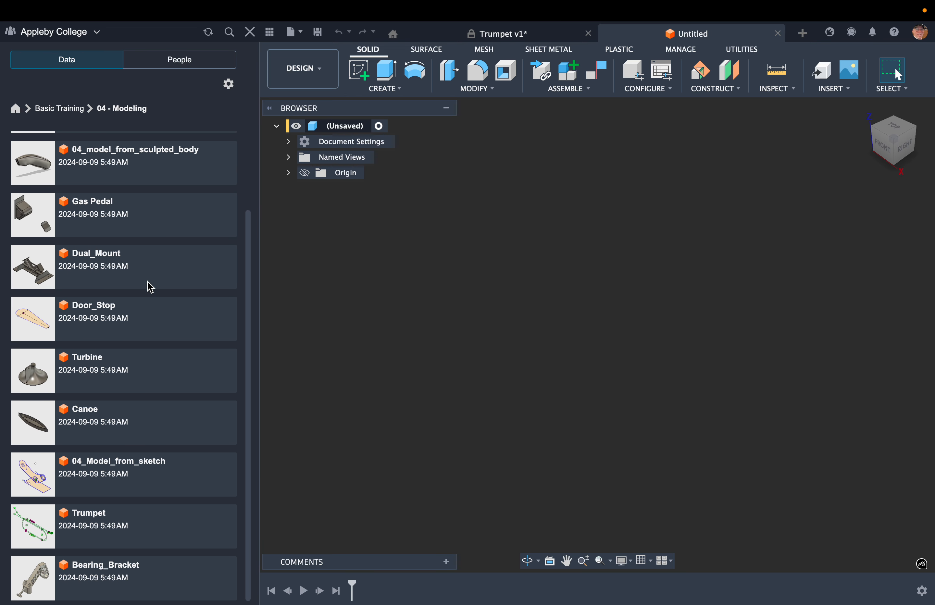
left_click(112, 480)
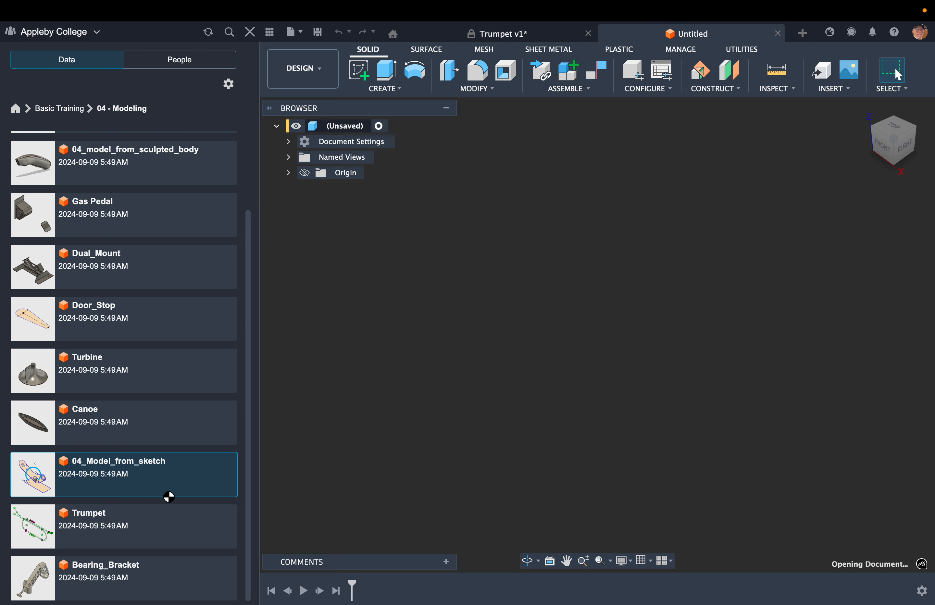
scroll(546, 418, "down", 3)
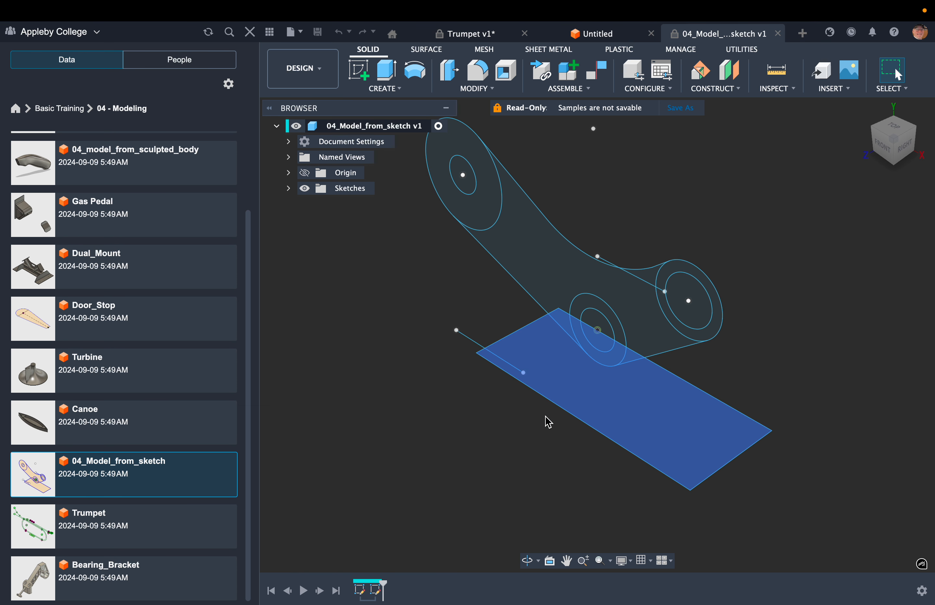
Examine the rocker arm profile, the side line and the rectangle of the sample sketches from several angles
scroll(680, 393, "right", 5, "shift")
scroll(680, 392, "left", 2)
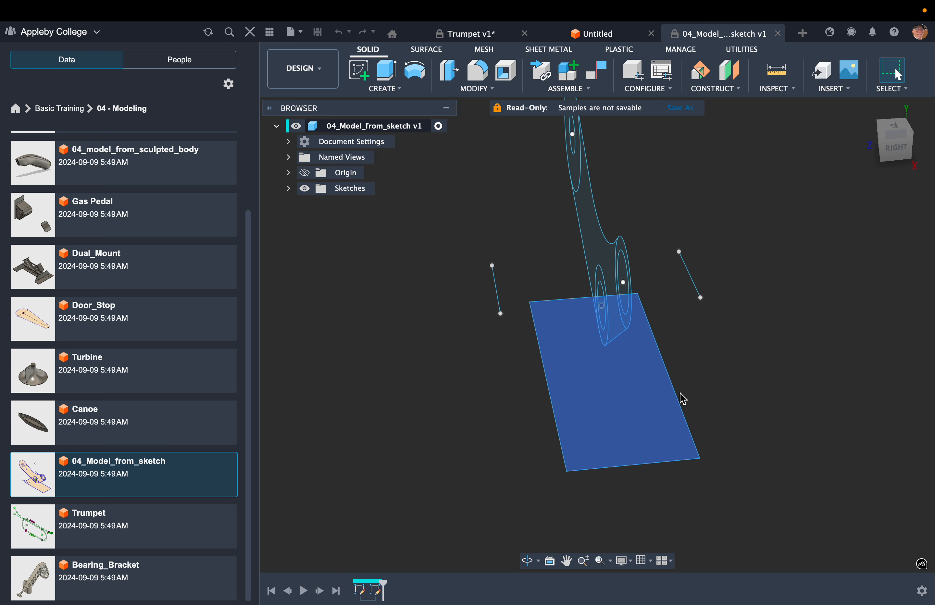
scroll(680, 393, "left", 5, "shift")
left_click(602, 268)
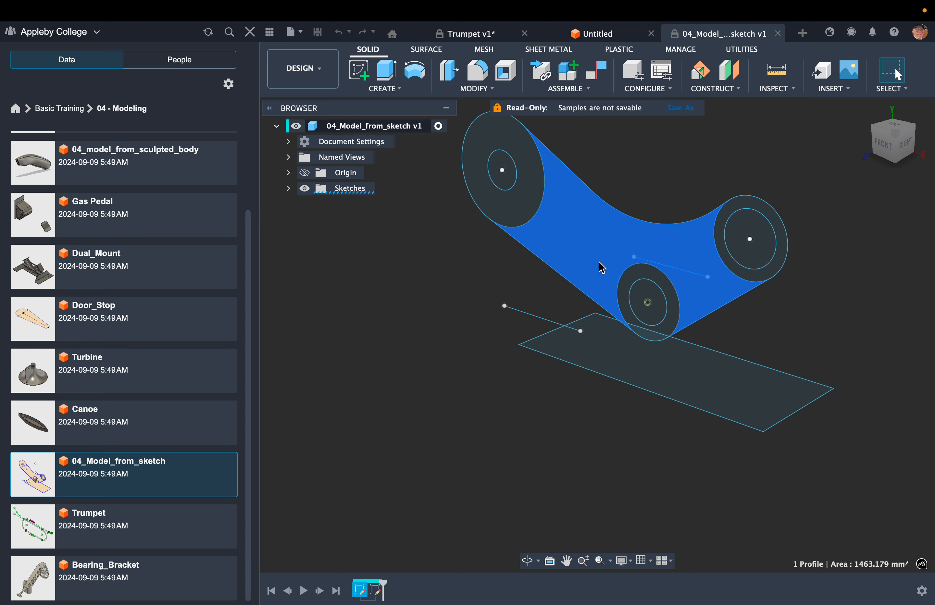
left_click(540, 318)
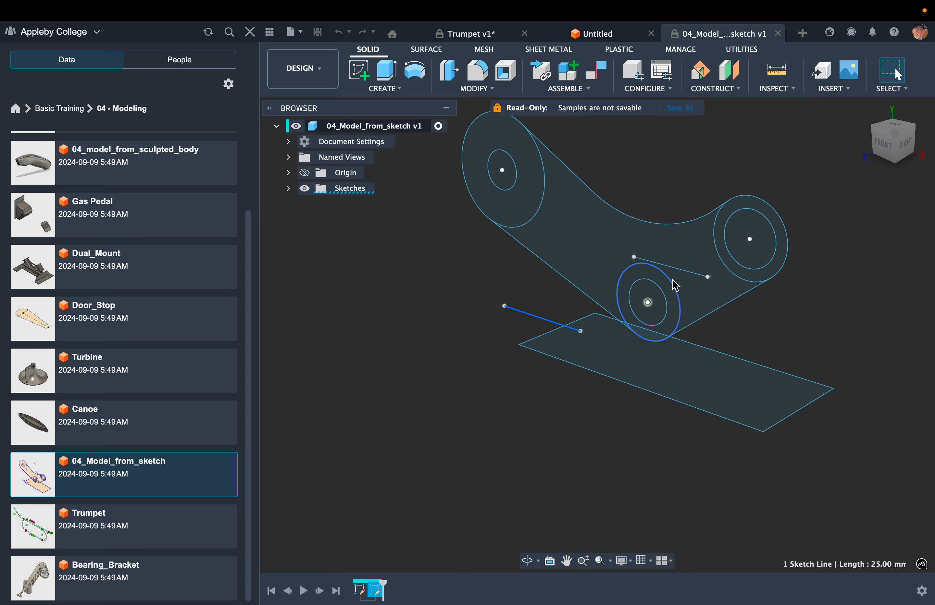
left_click(734, 379)
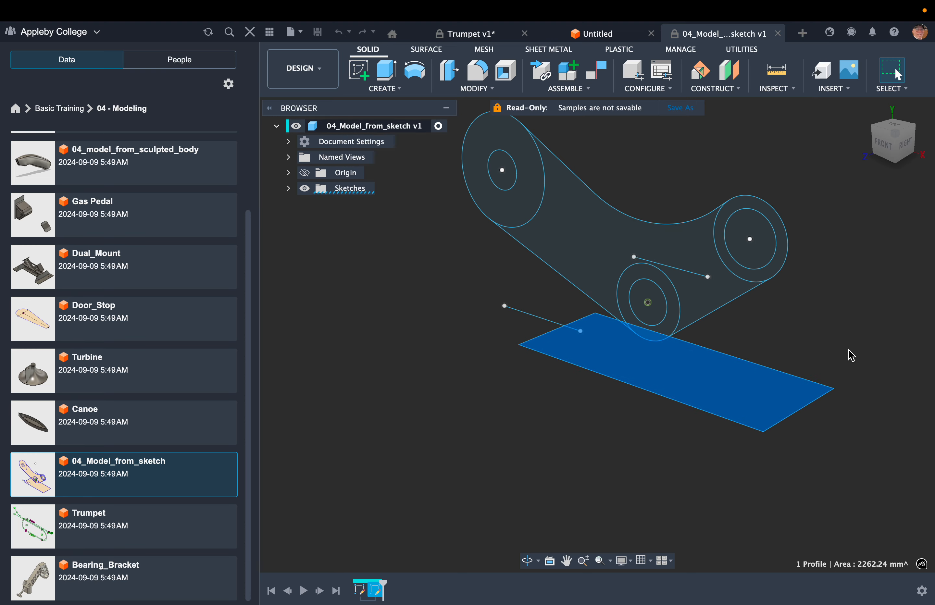
scroll(849, 352, "up", 5, "shift")
scroll(852, 344, "right", 5, "shift")
left_click(852, 344)
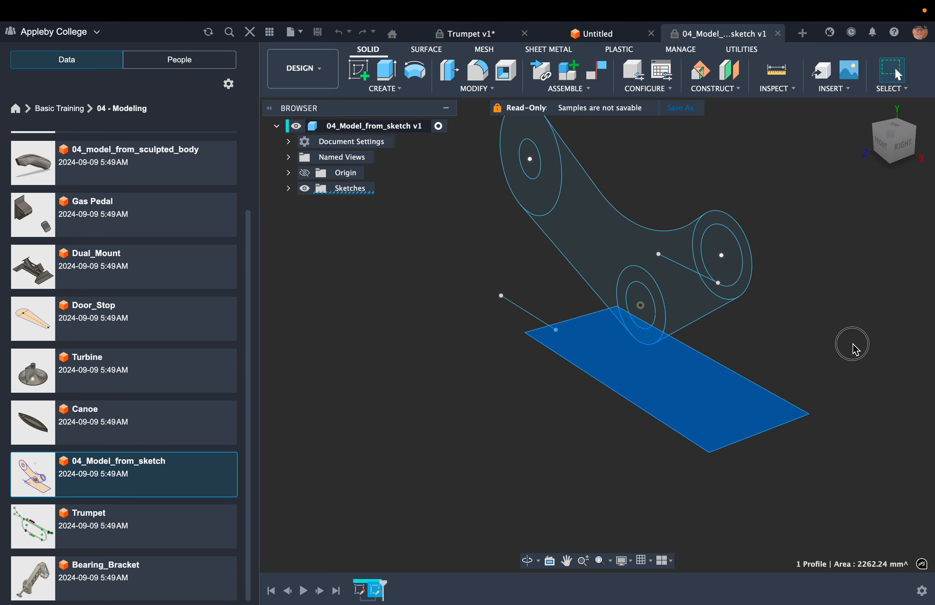
Close the data panel and look at the Save As options for the read-only sample without saving a copy
left_click(250, 33)
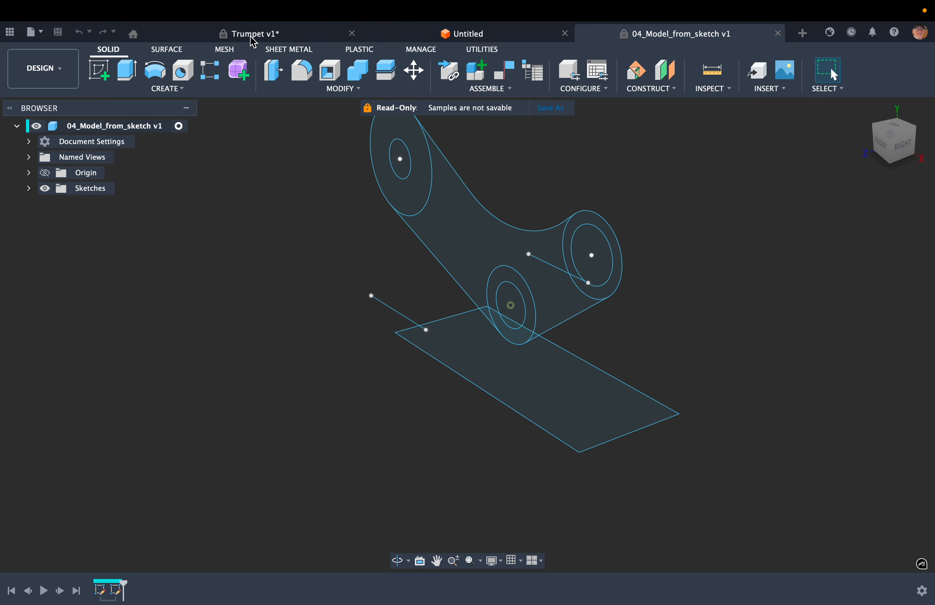
scroll(293, 188, "left", 4, "shift")
scroll(296, 195, "up", 3)
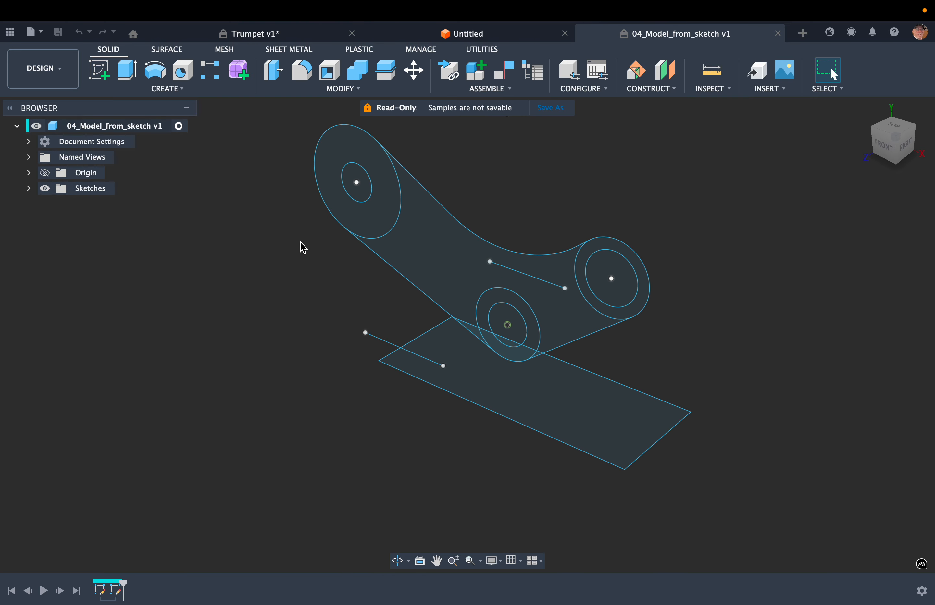
left_click(561, 112)
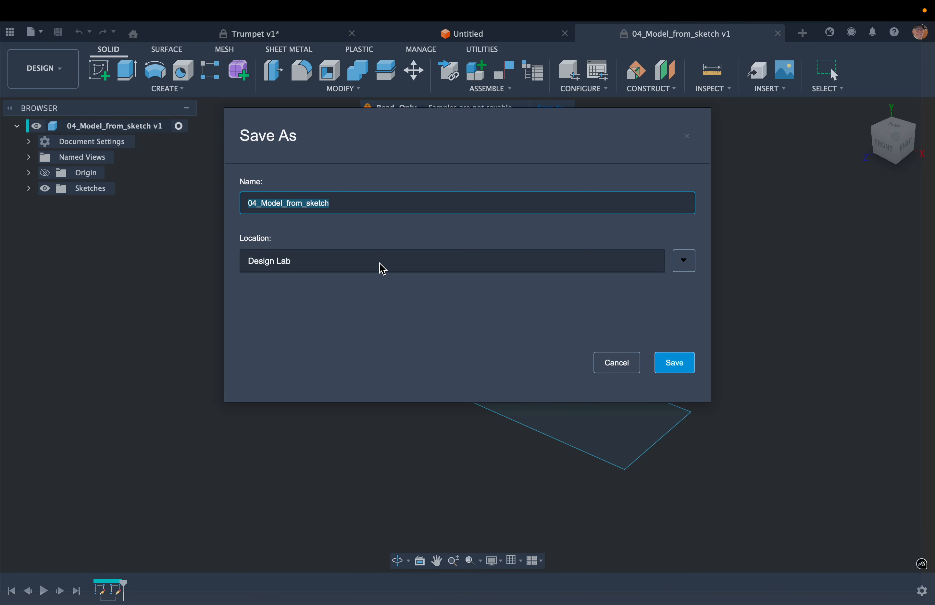
key("Escape")
Switch to Safari and read the Activity 1 instructions on profile selection, two-sided extrusion to objects and sketch visibility
key("super+Tab")
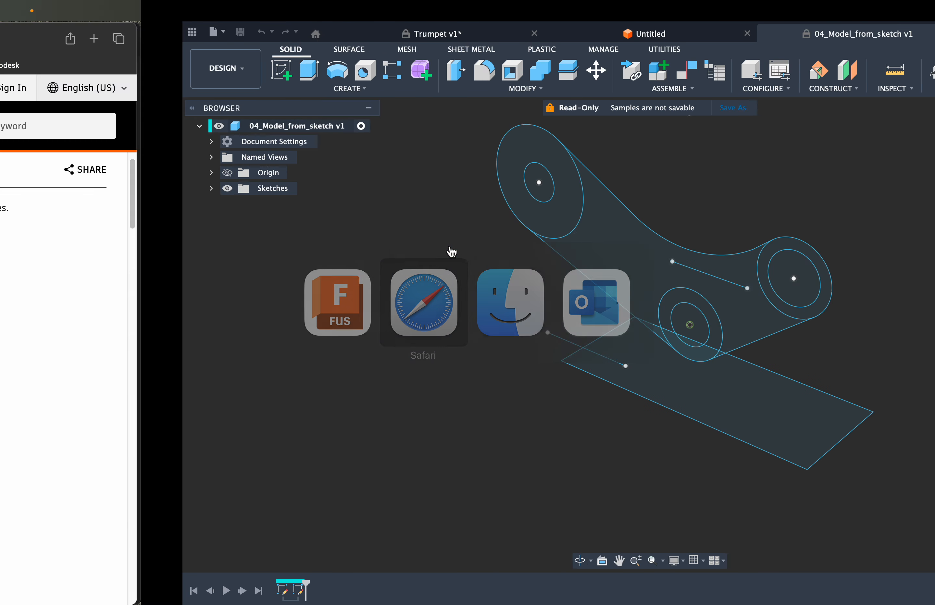
scroll(435, 342, "down", 7)
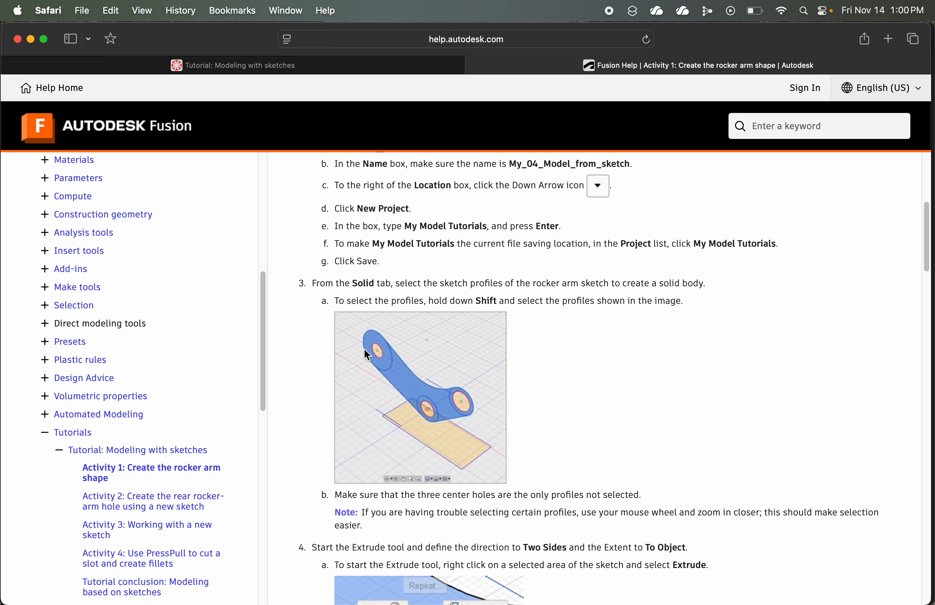
scroll(428, 423, "down", 8)
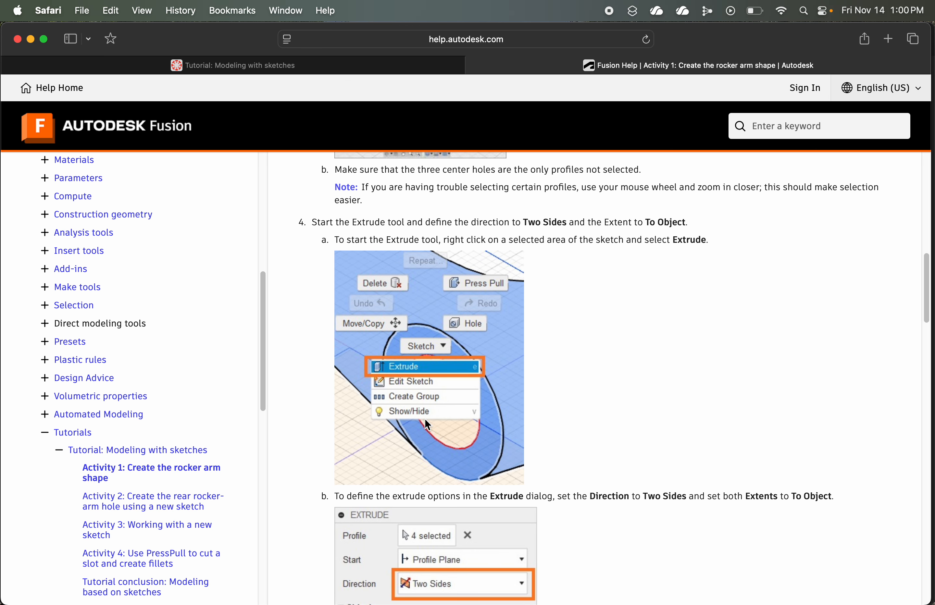
scroll(426, 421, "down", 8)
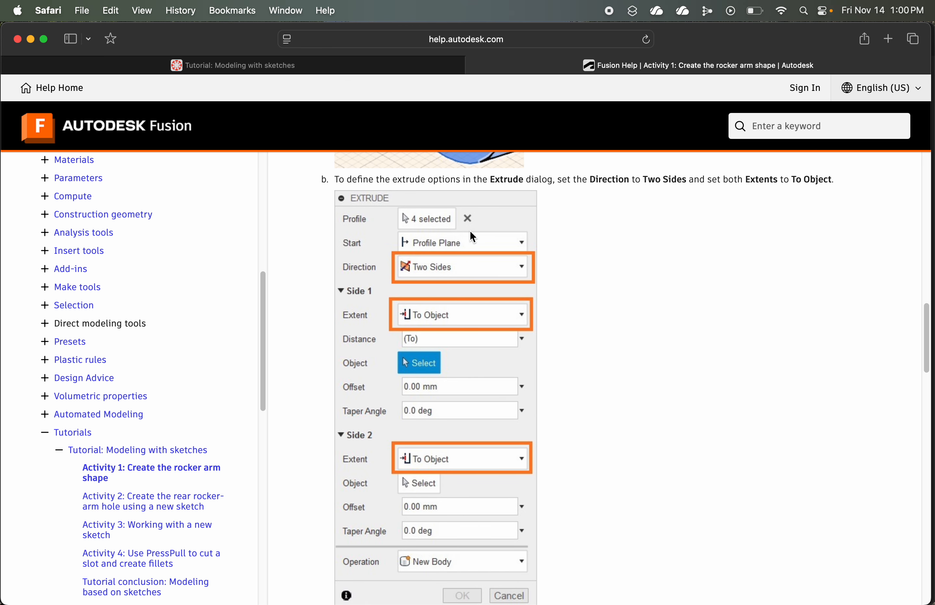
scroll(412, 290, "down", 2)
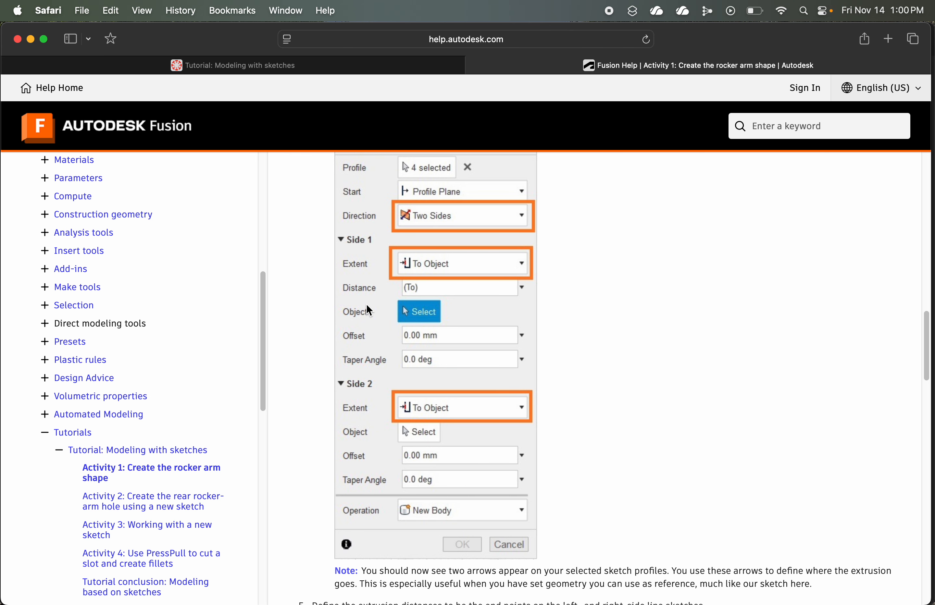
scroll(365, 373, "down", 10)
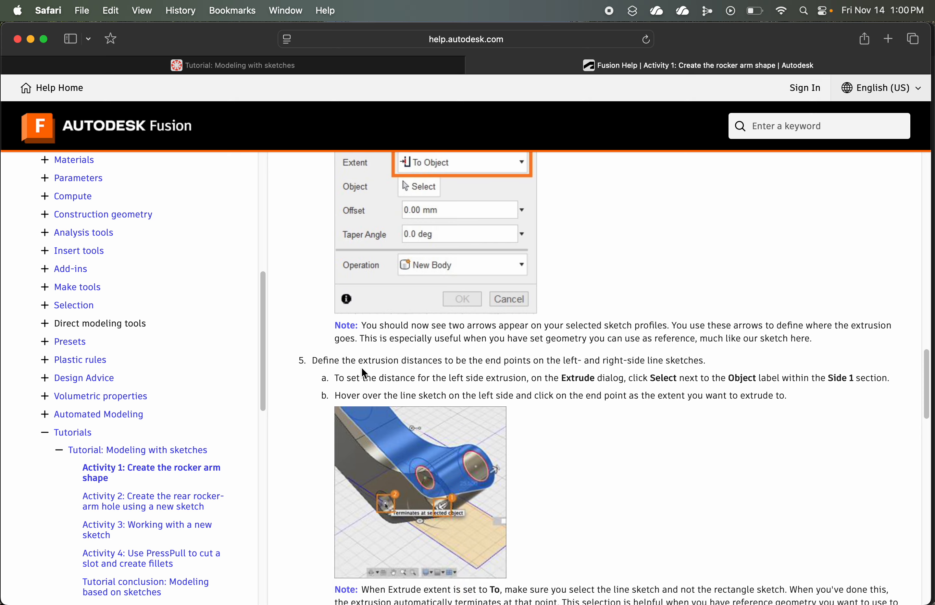
scroll(395, 394, "down", 9)
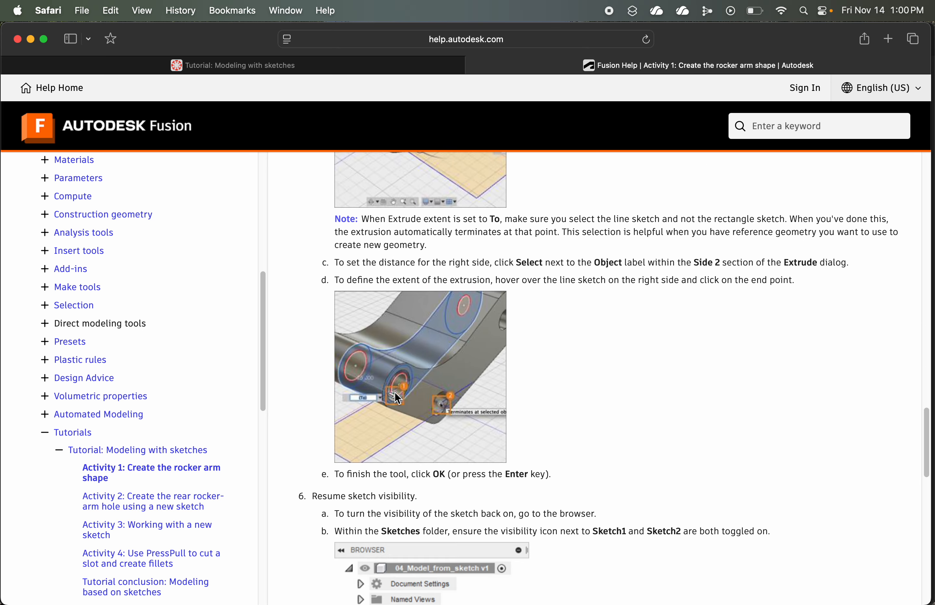
scroll(396, 397, "down", 4)
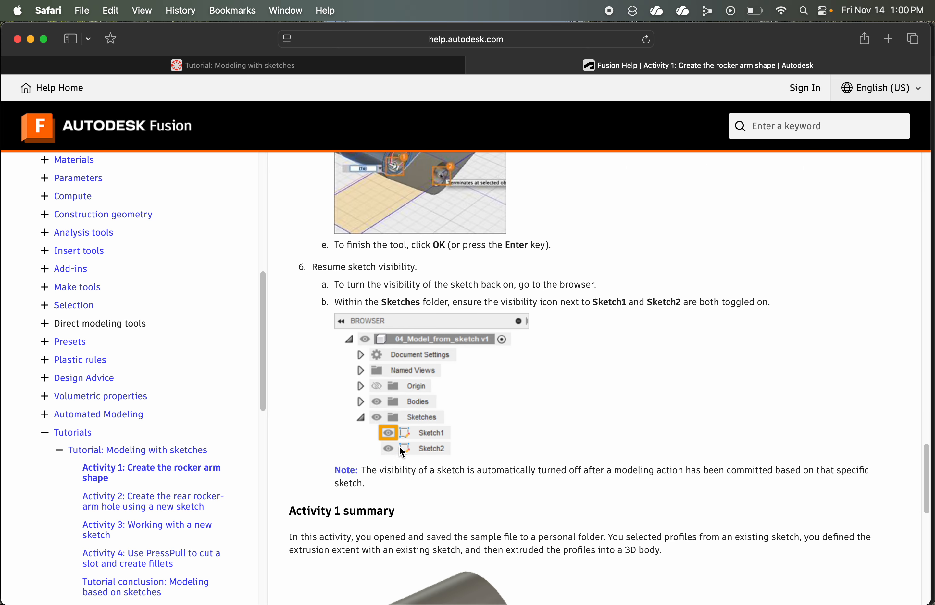
scroll(416, 439, "up", 2)
Switch to Fusion and select the rocker arm's web and three ring profiles, leaving out the three center holes
key("super+Tab")
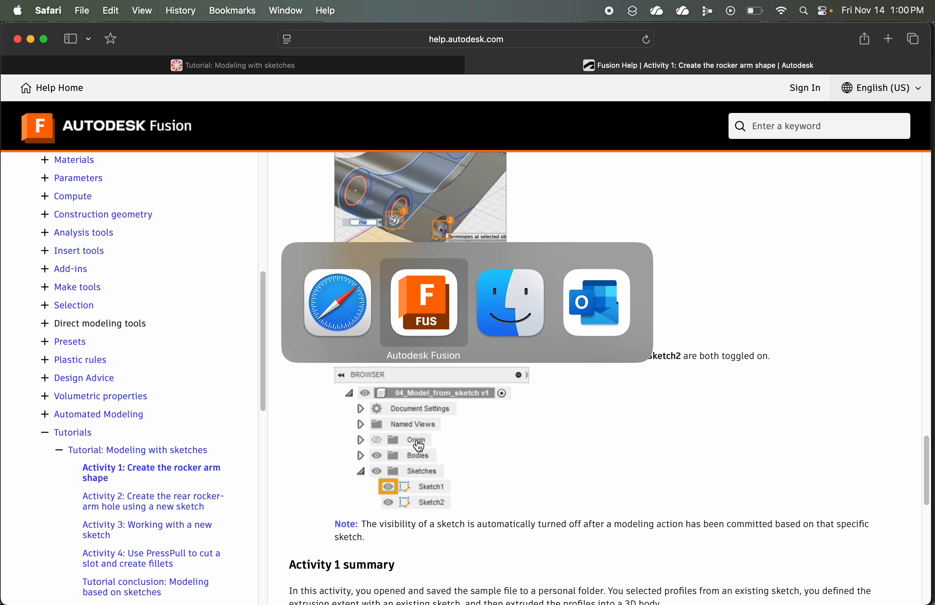
left_click(406, 260)
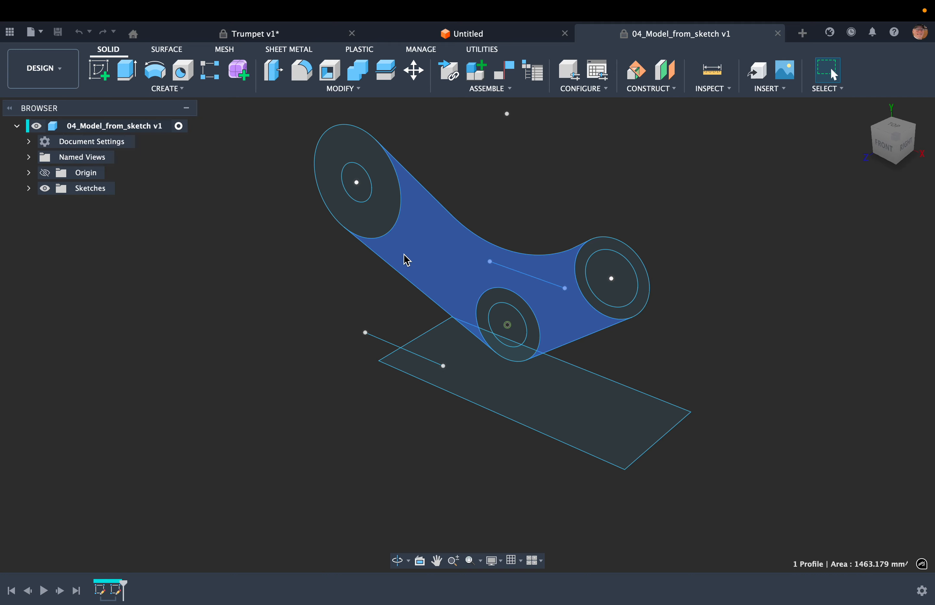
left_click(379, 224, "shift")
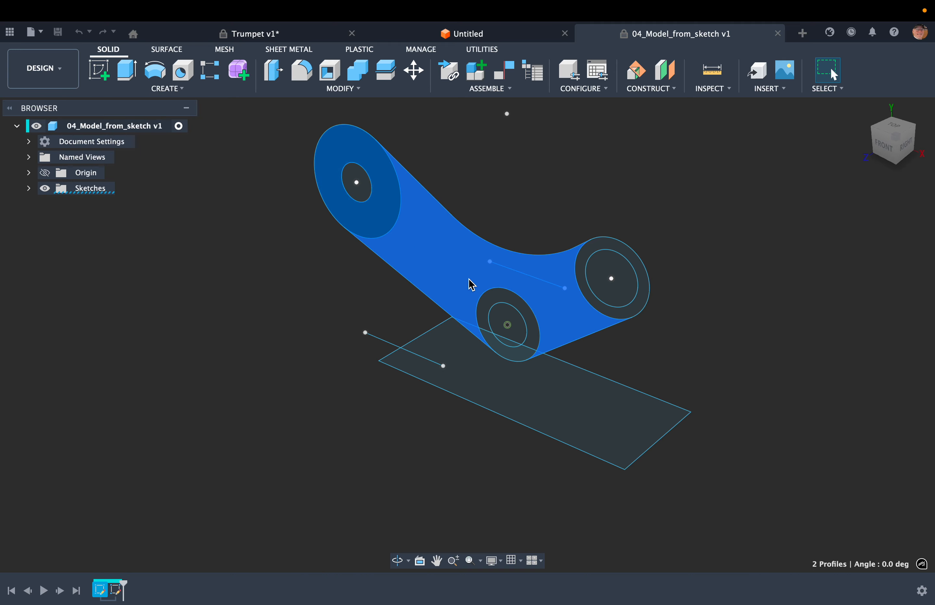
left_click(500, 299, "shift")
left_click(600, 311, "shift")
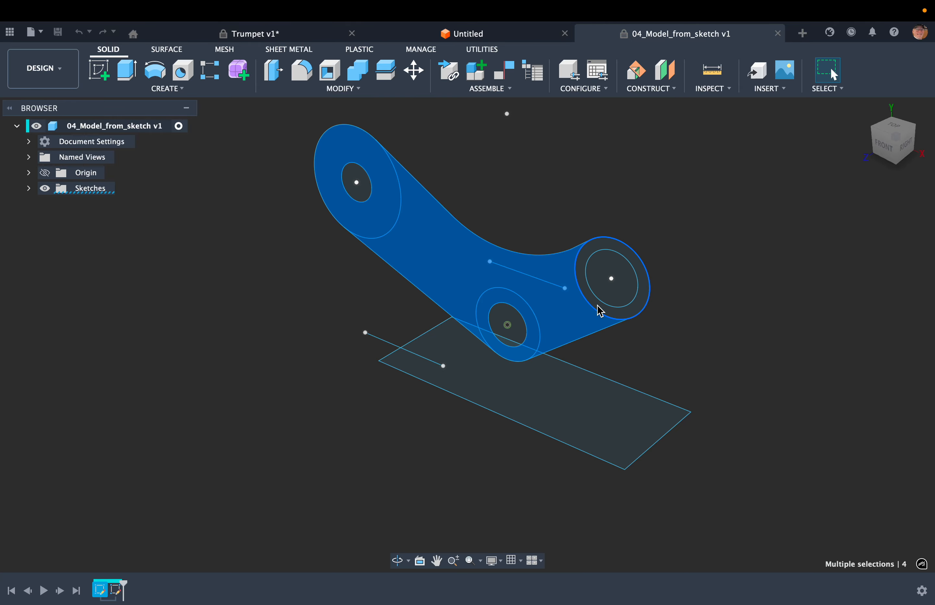
left_click(606, 310, "shift")
left_click(611, 310, "shift")
Start an Extrude of the four selected rocker arm profiles and set its direction to Two Sides
key("e")
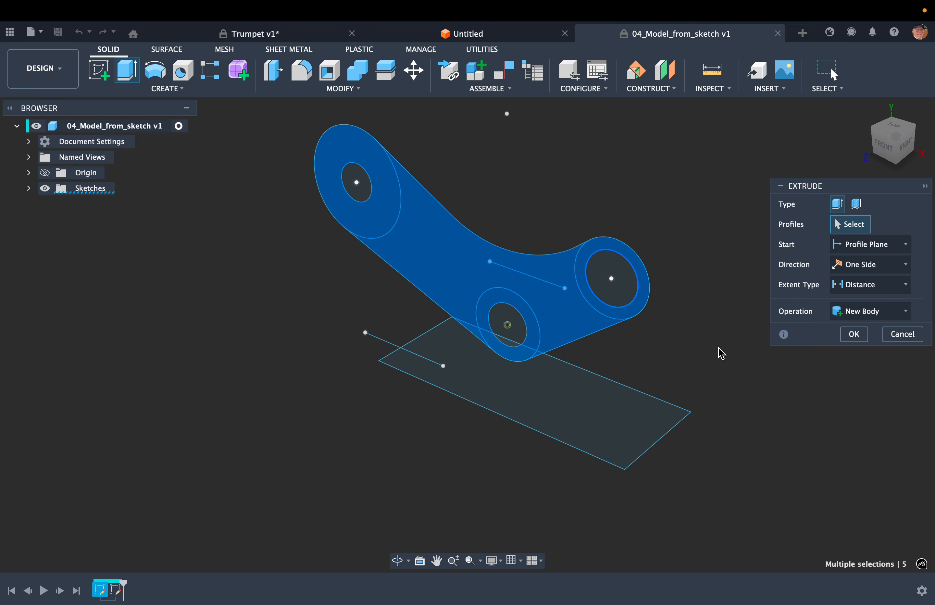
left_click_drag(839, 187, 763, 168)
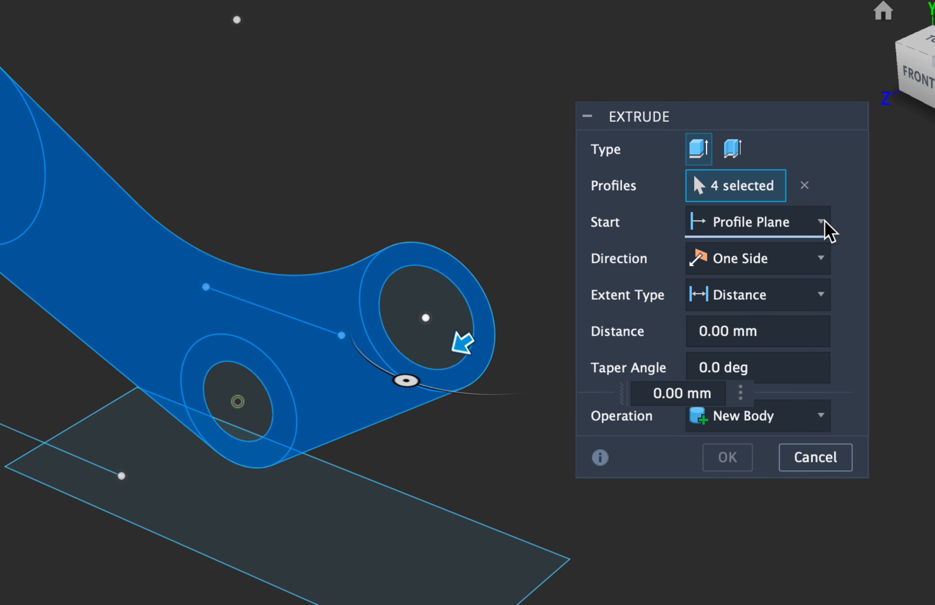
left_click(817, 268)
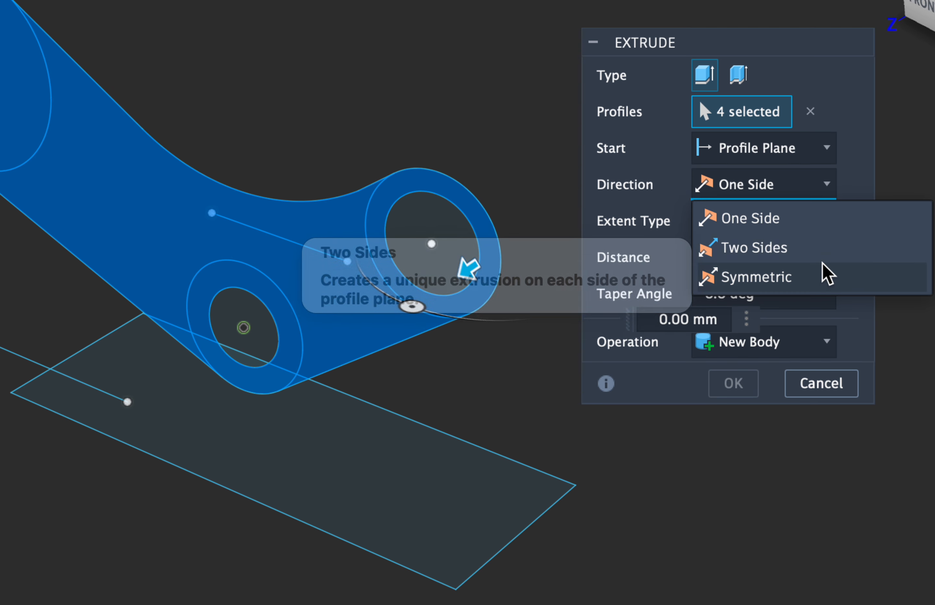
left_click(826, 300)
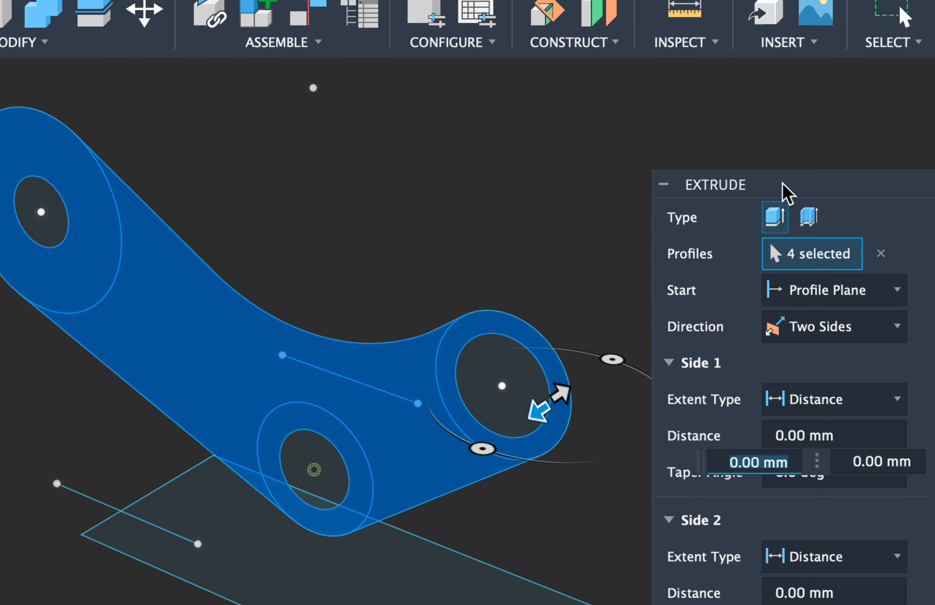
left_click_drag(717, 49, 725, 0)
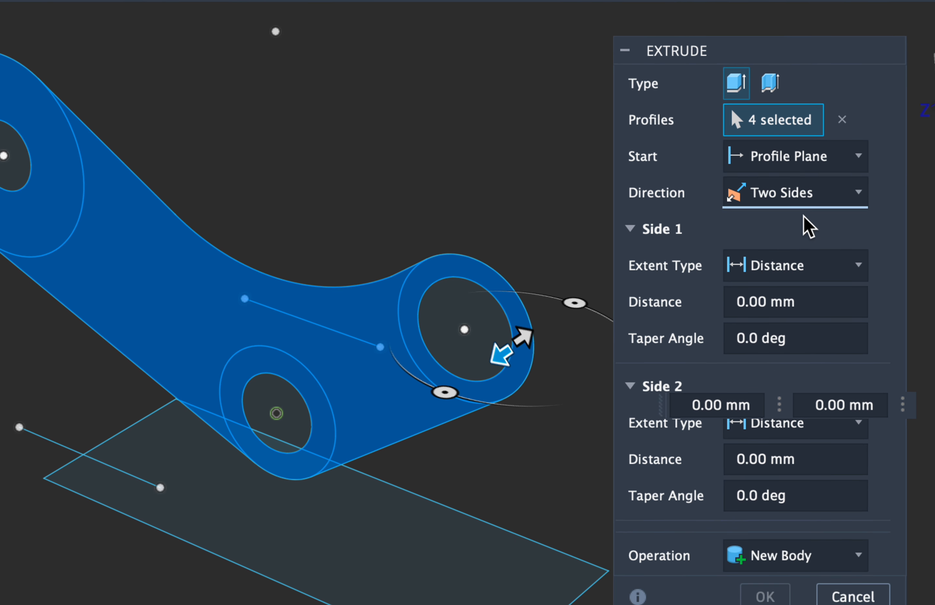
Set the extent type of both Side 1 and Side 2 of the rocker arm extrusion to To Object
left_click(809, 255)
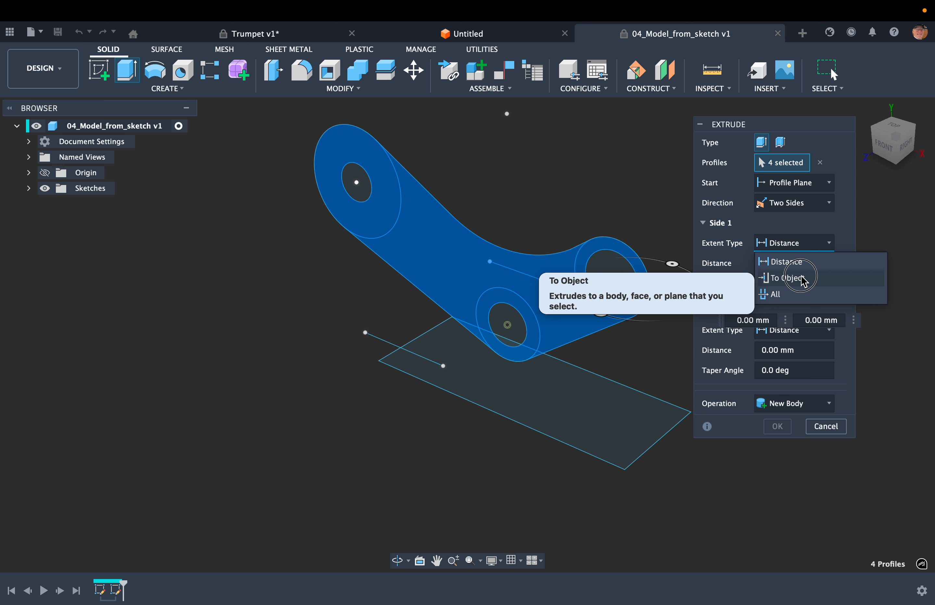
left_click(801, 278)
left_click(806, 351)
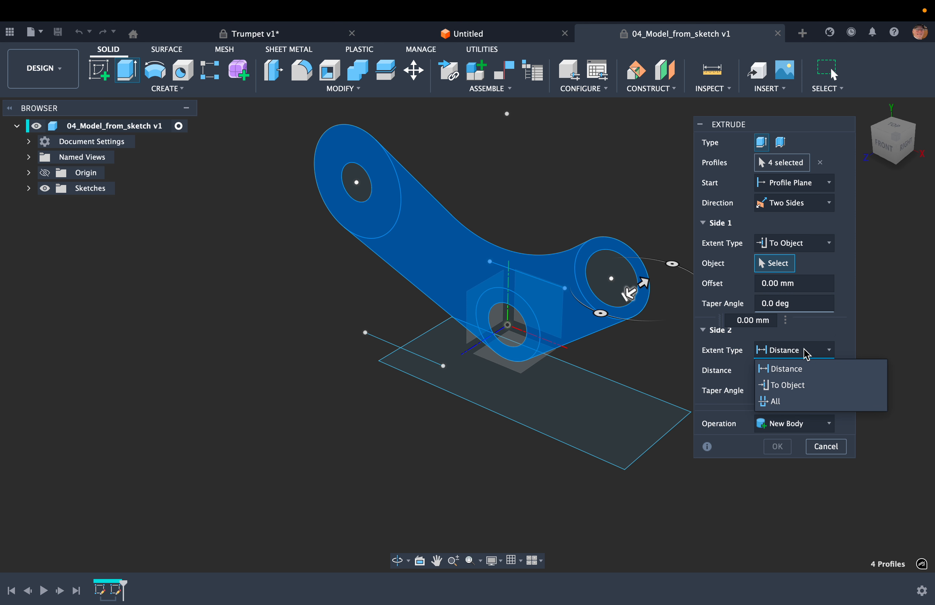
left_click(812, 387)
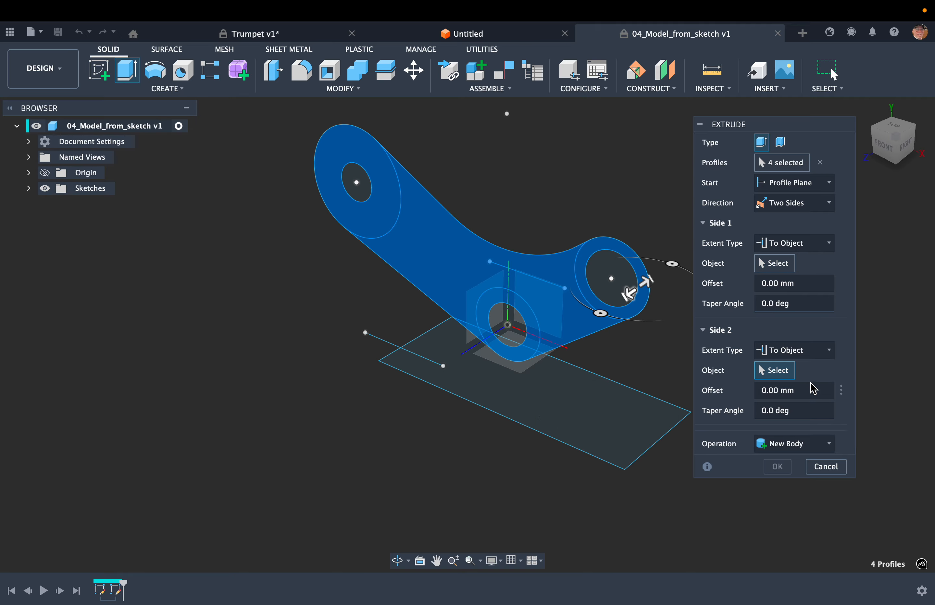
Extrude Side 1 to the endpoint of the sketch line in front and Side 2 to that of the line behind, as a new body
left_click(773, 263)
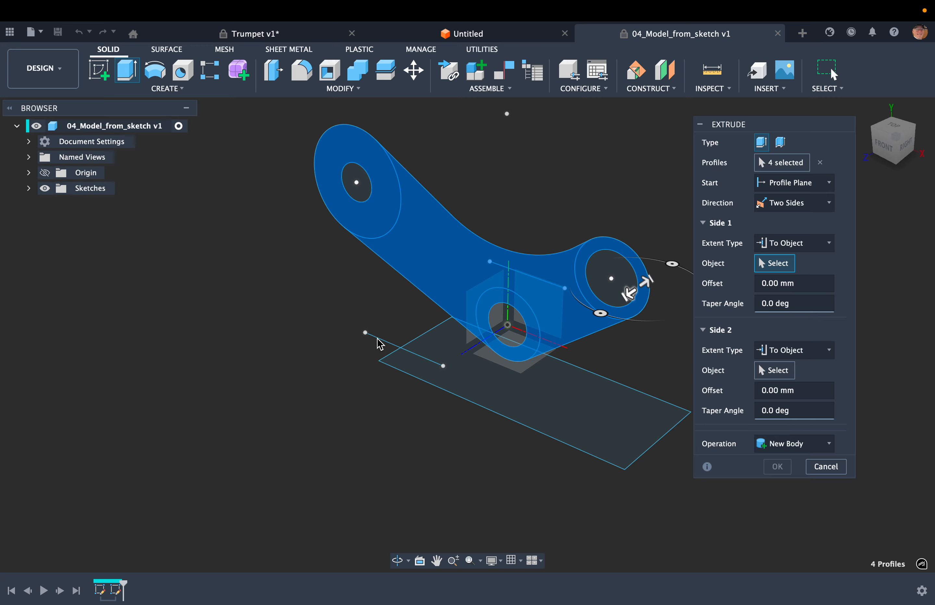
left_click(365, 333)
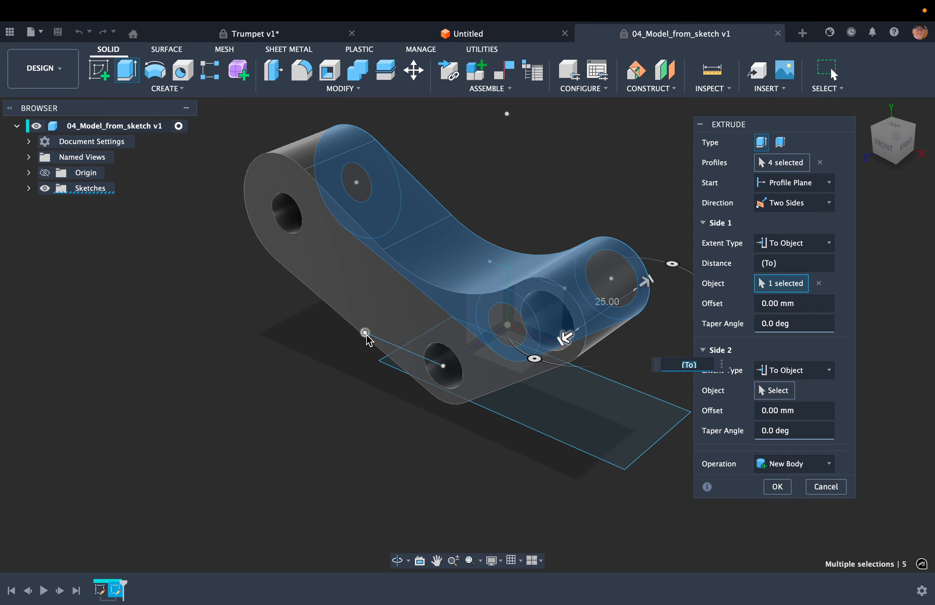
left_click(774, 390)
middle_click_drag(622, 233, 581, 240, "shift")
left_click(589, 304)
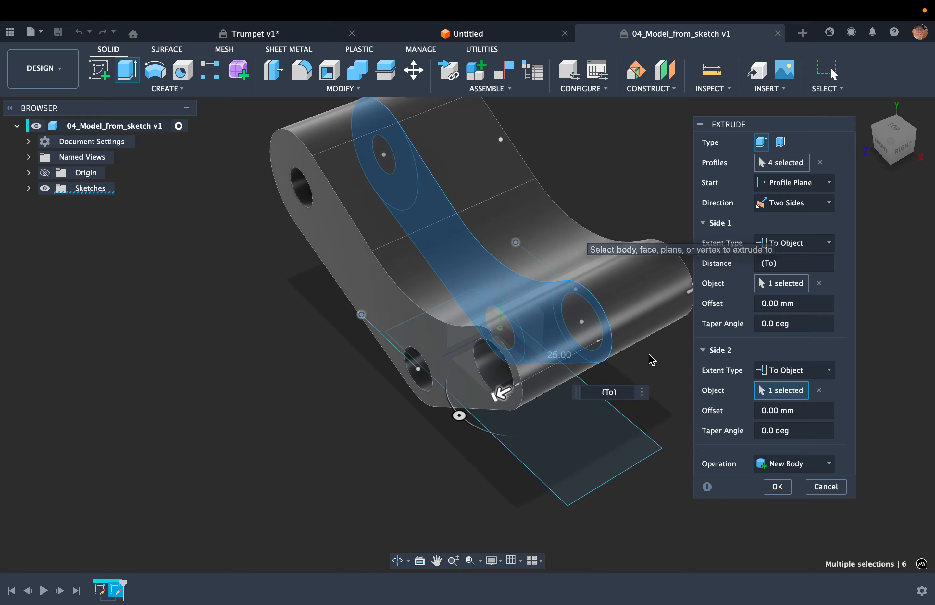
left_click(780, 487)
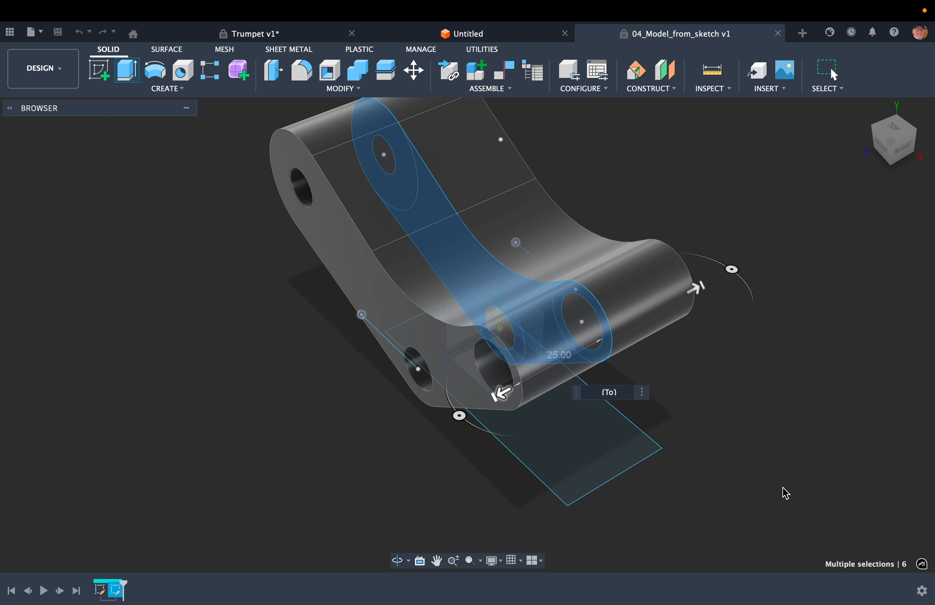
Make Sketch1 and Sketch2 visible again in the Sketches folder
scroll(750, 413, "up", 3)
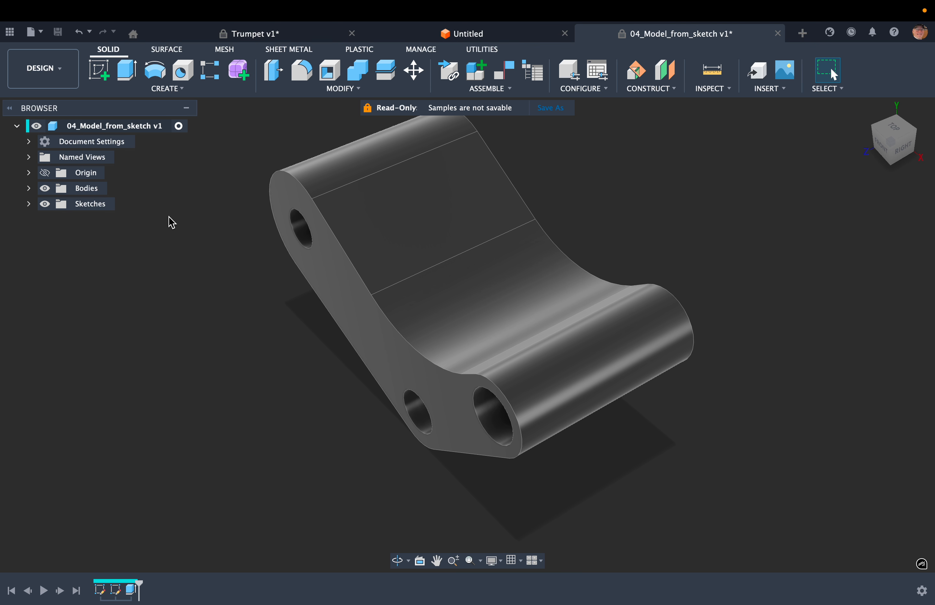
double_click(105, 204)
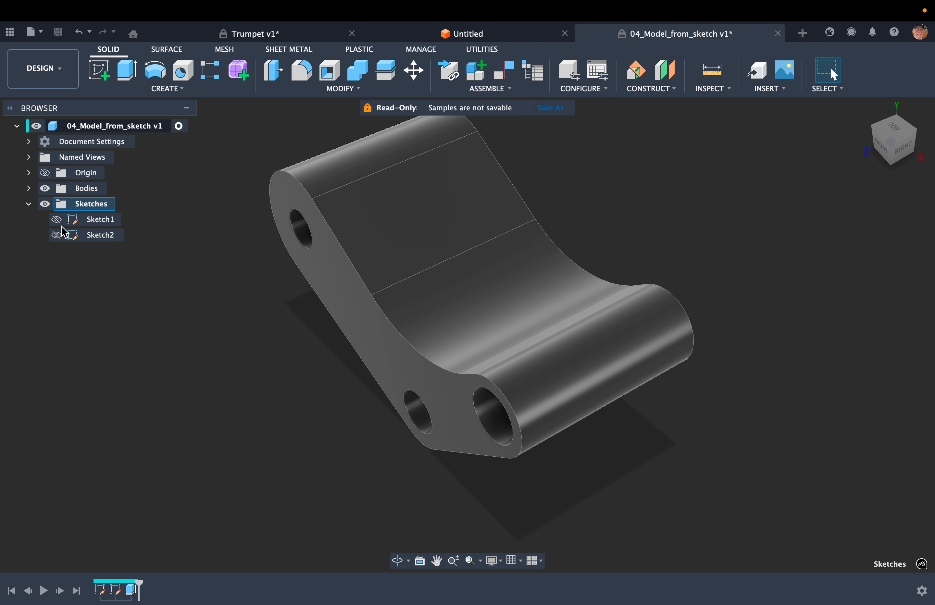
left_click(56, 219)
left_click(56, 235)
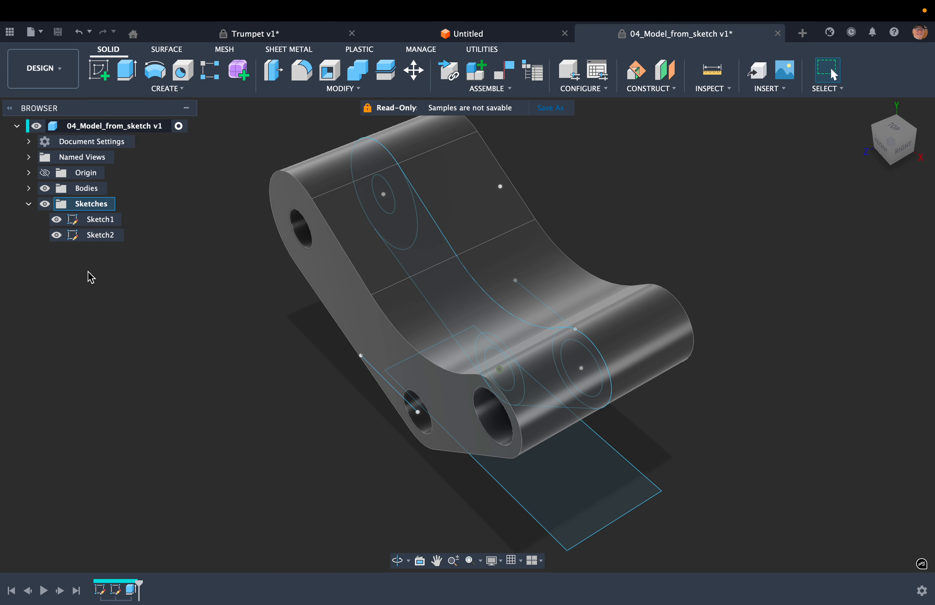
left_click(123, 313)
scroll(131, 325, "down", 5, "shift")
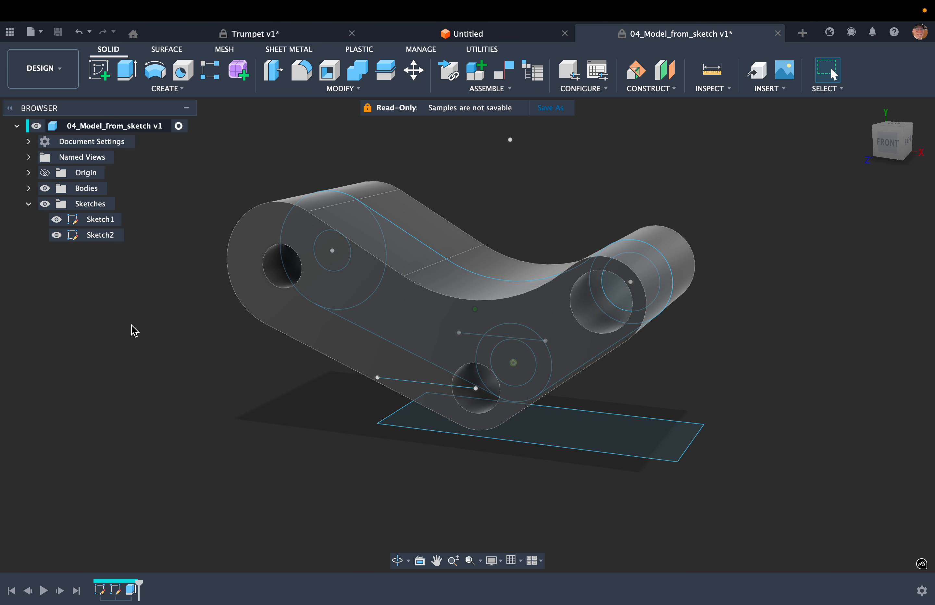
Switch to Safari, read the end of the Activity 1 page and open Activity 2 on the rear rocker-arm hole
key("super+Tab")
scroll(387, 417, "down", 10)
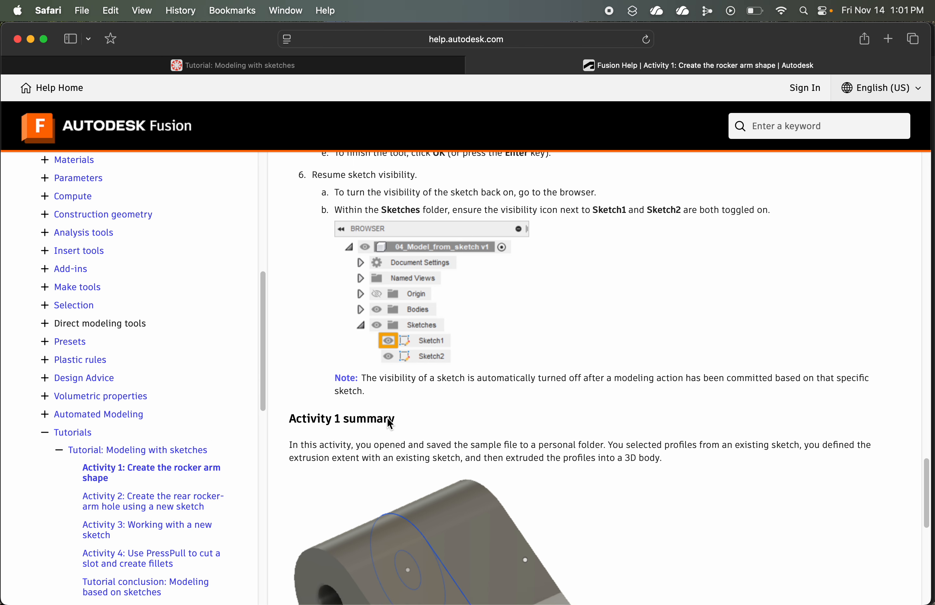
scroll(390, 424, "down", 5)
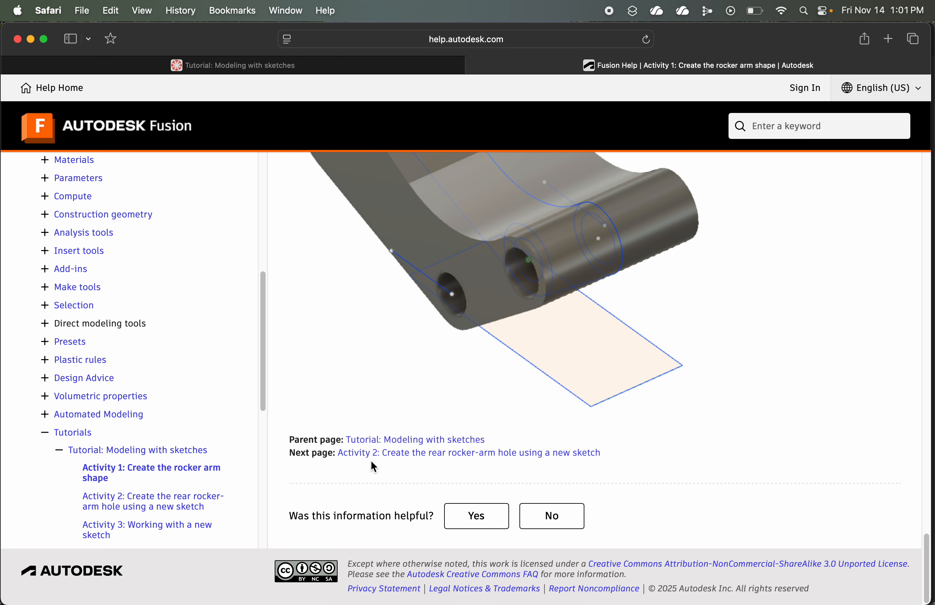
left_click(381, 454)
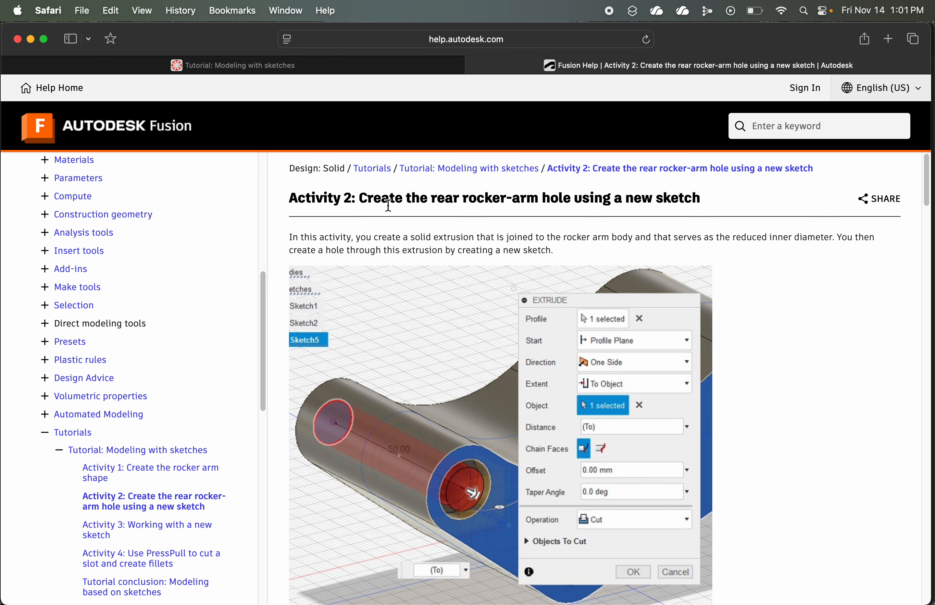
Read the Activity 2 instructions on selecting the circle profile and its Extrude direction, distance and operation
scroll(431, 338, "down", 5)
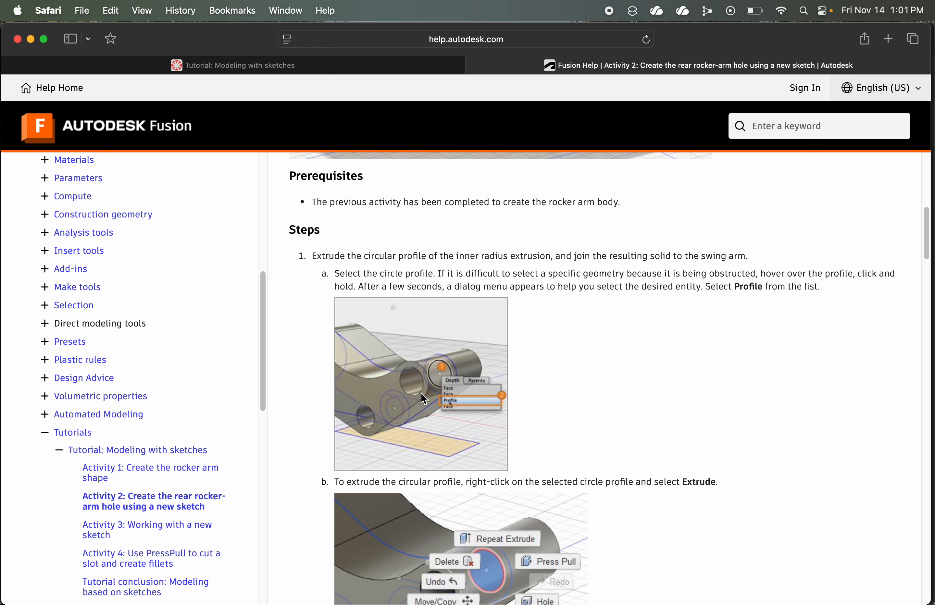
scroll(421, 392, "up", 5, "ctrl")
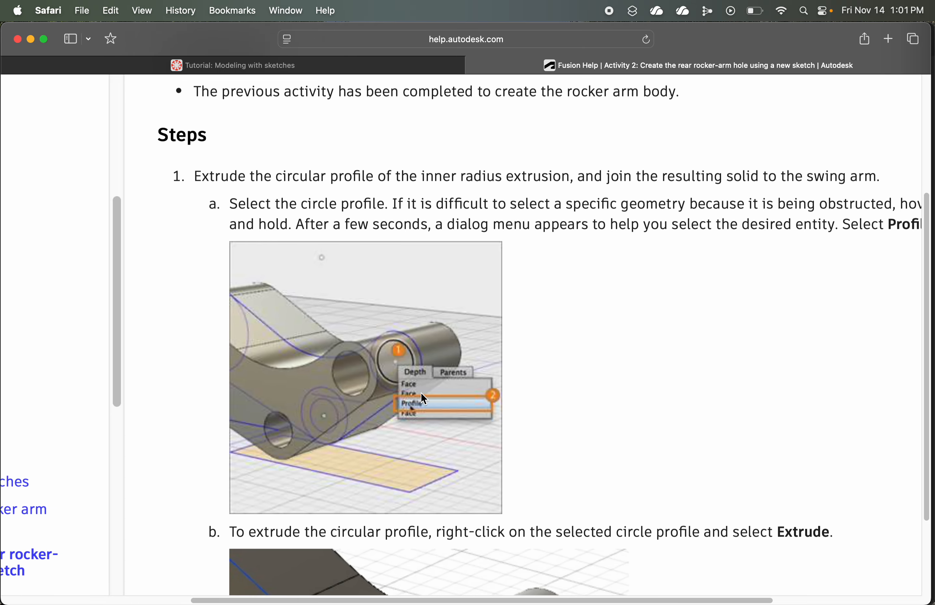
scroll(420, 392, "right", 2)
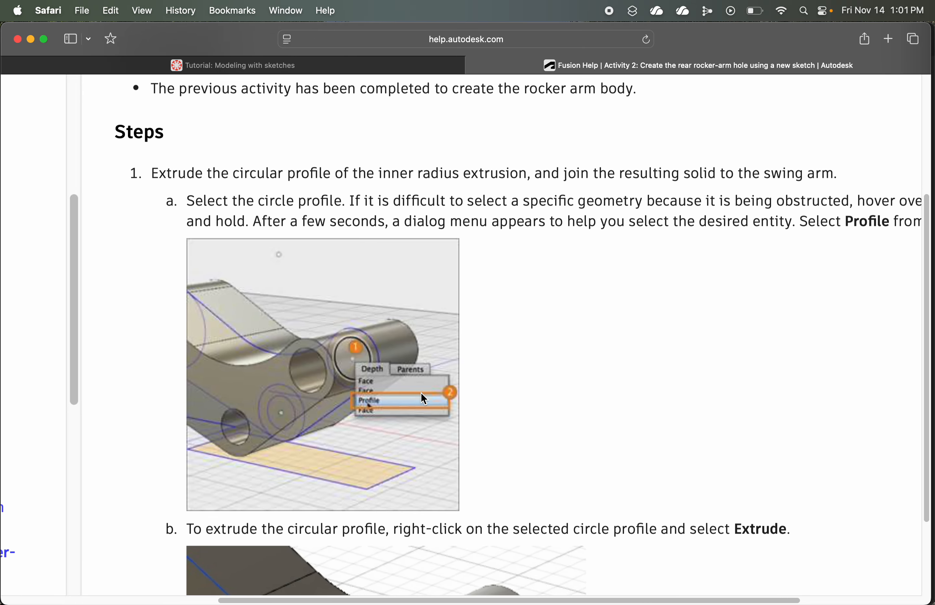
scroll(421, 392, "right", 1)
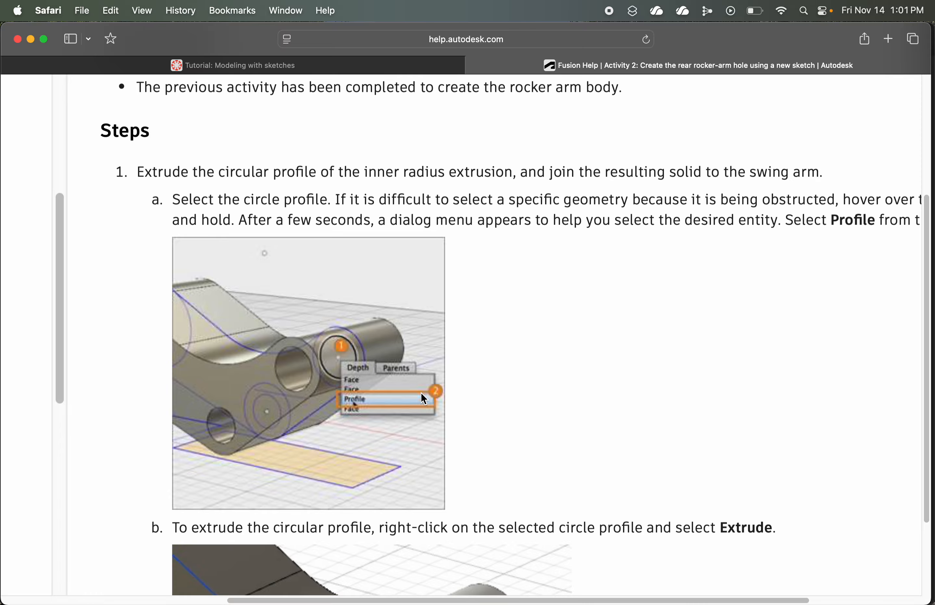
scroll(420, 393, "down", 3)
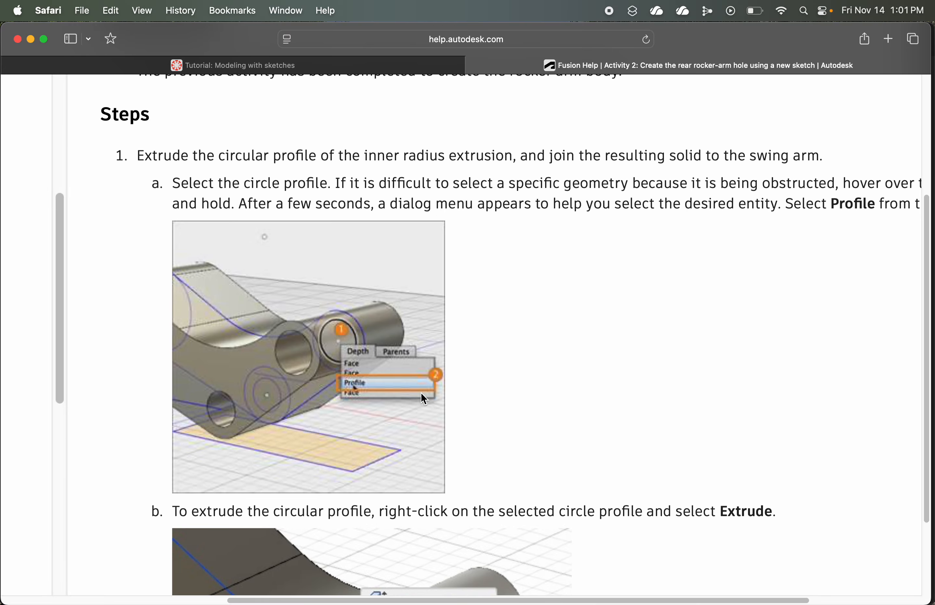
scroll(422, 394, "down", 6)
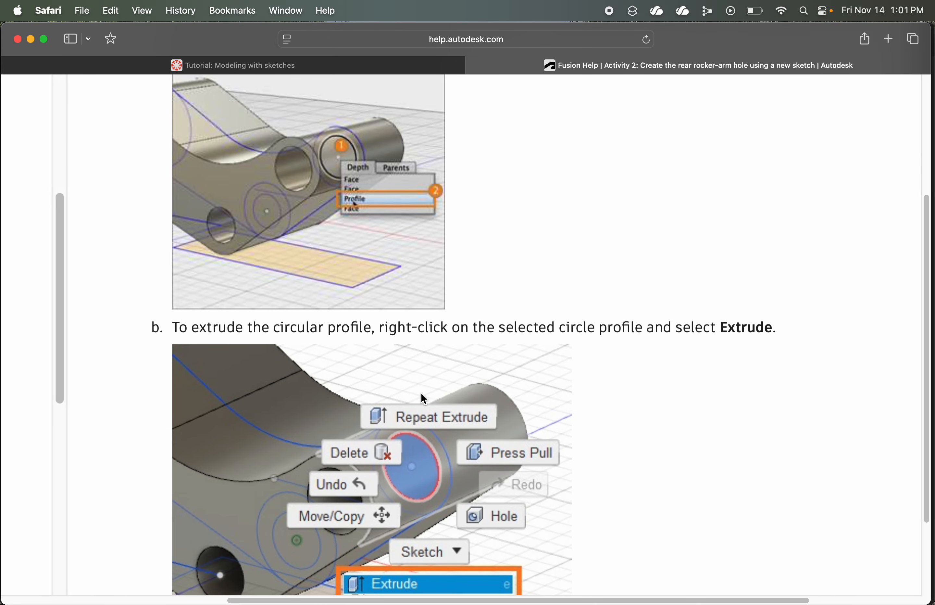
scroll(421, 392, "down", 4)
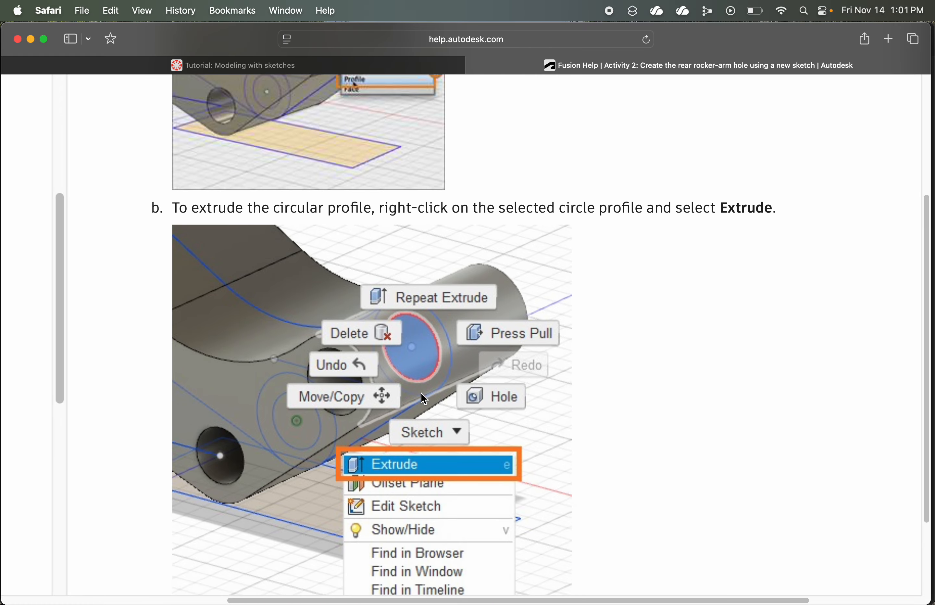
scroll(421, 393, "down", 1)
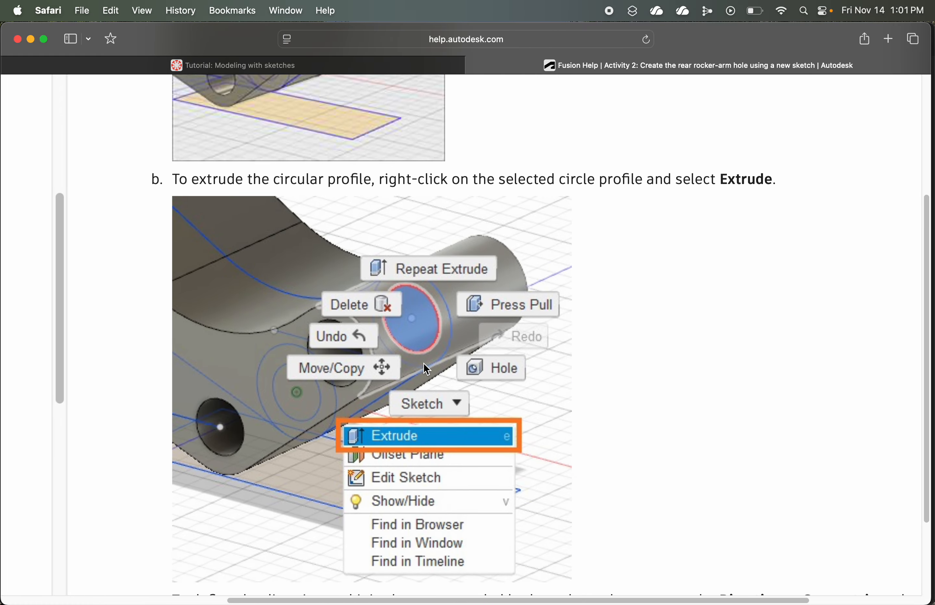
scroll(423, 363, "down", 15)
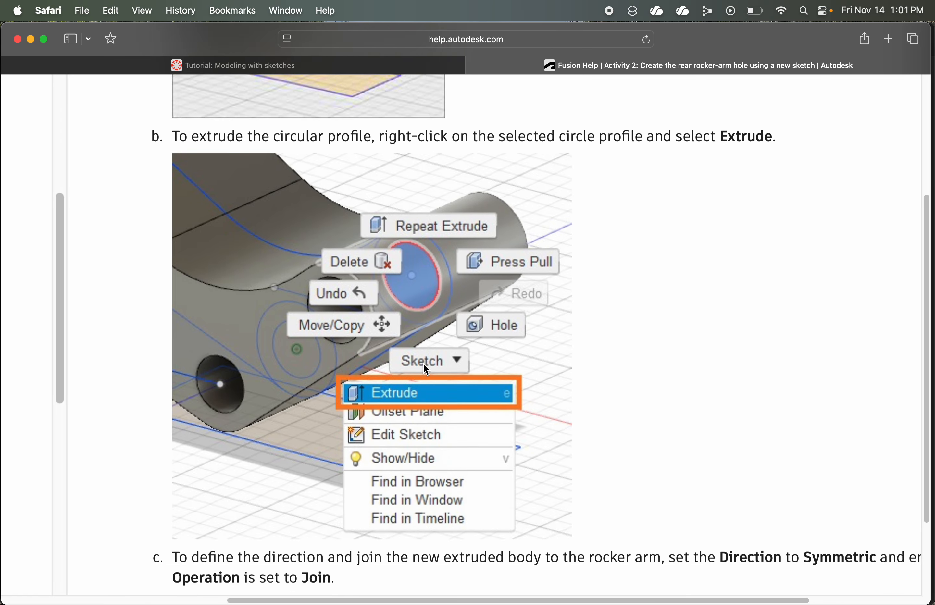
scroll(424, 366, "down", 7)
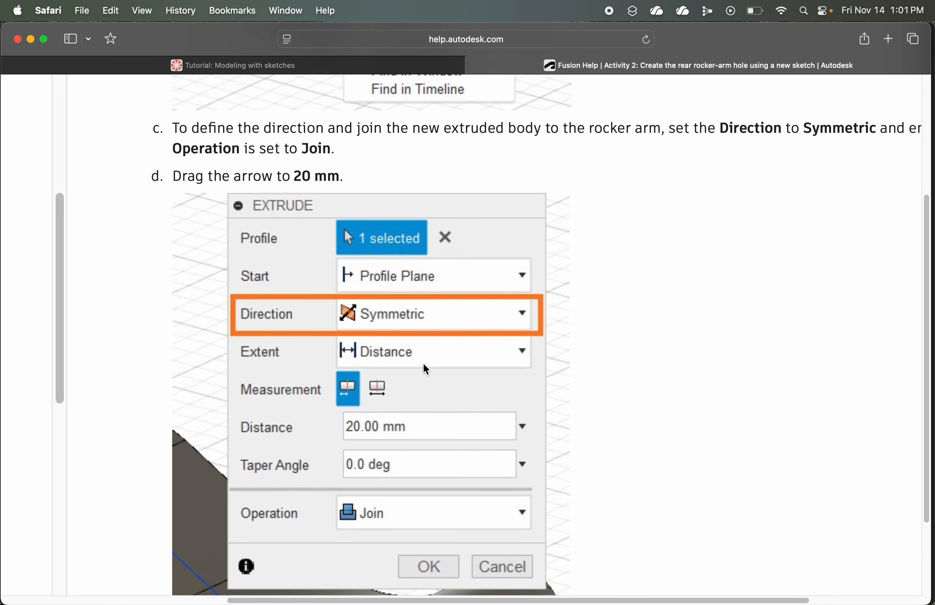
scroll(425, 369, "down", 5)
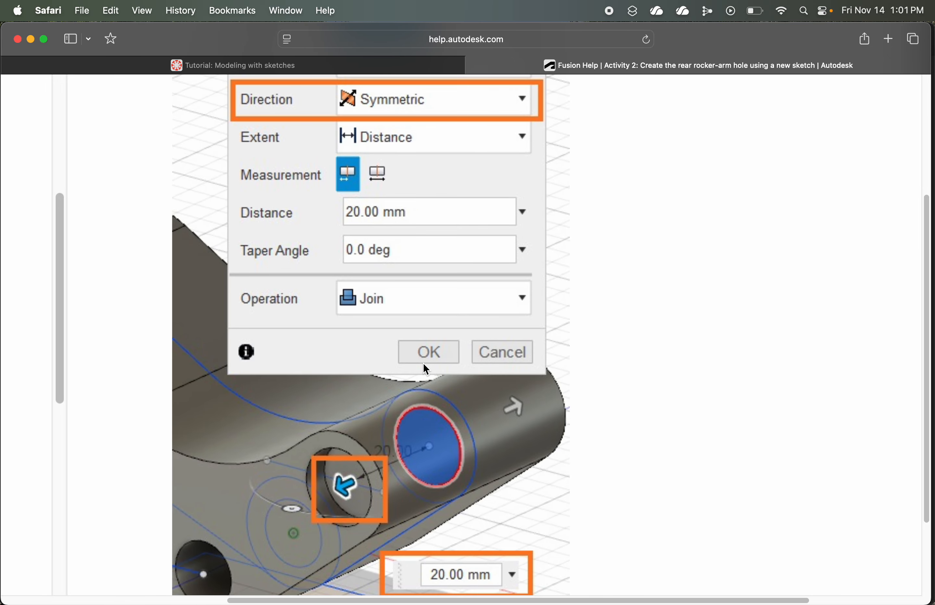
Switch to Fusion and select the Sketch1 circle profile inside the large hole at the raised right end of the rocker arm
key("super+Tab")
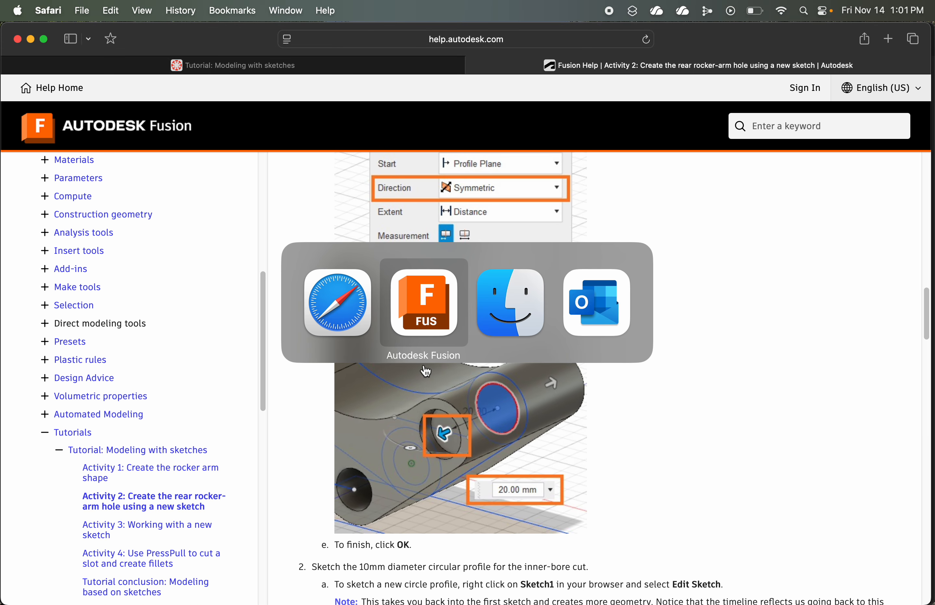
scroll(482, 293, "left", 4, "shift")
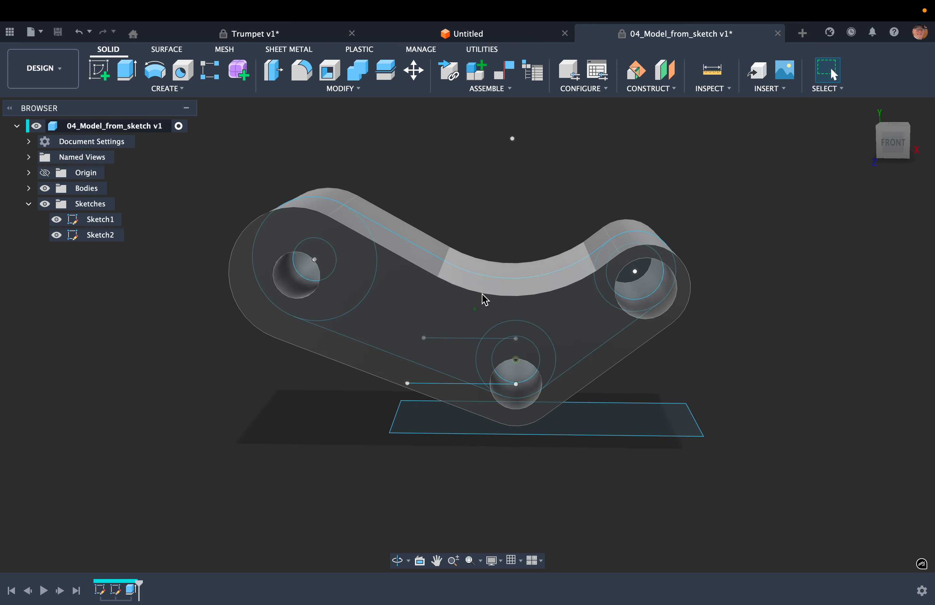
scroll(482, 294, "down", 4, "shift")
scroll(482, 294, "up", 3, "shift")
scroll(482, 294, "down", 2, "shift")
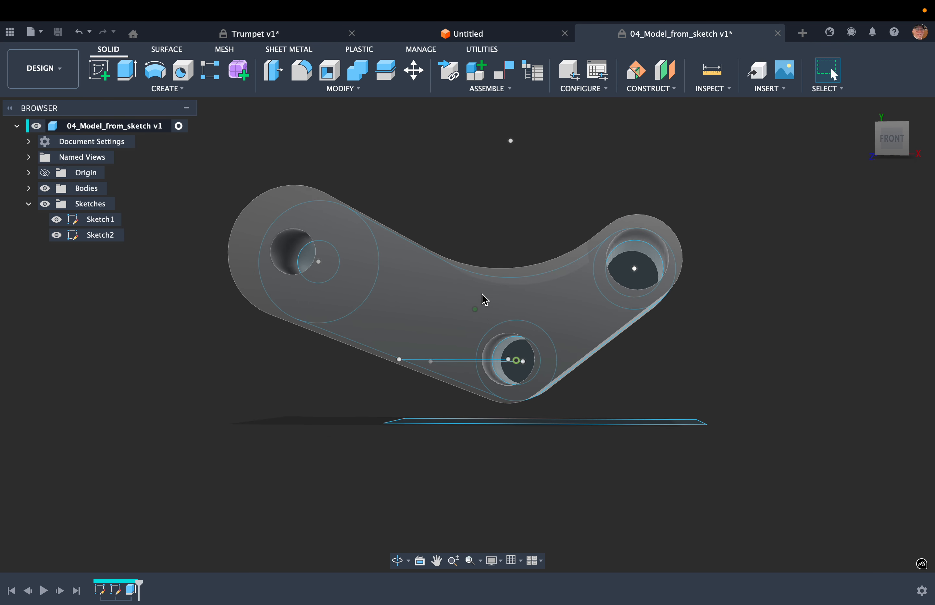
scroll(482, 293, "right", 4, "shift")
scroll(482, 293, "left", 4, "shift")
scroll(482, 294, "up", 3, "shift")
scroll(482, 294, "right", 4, "shift")
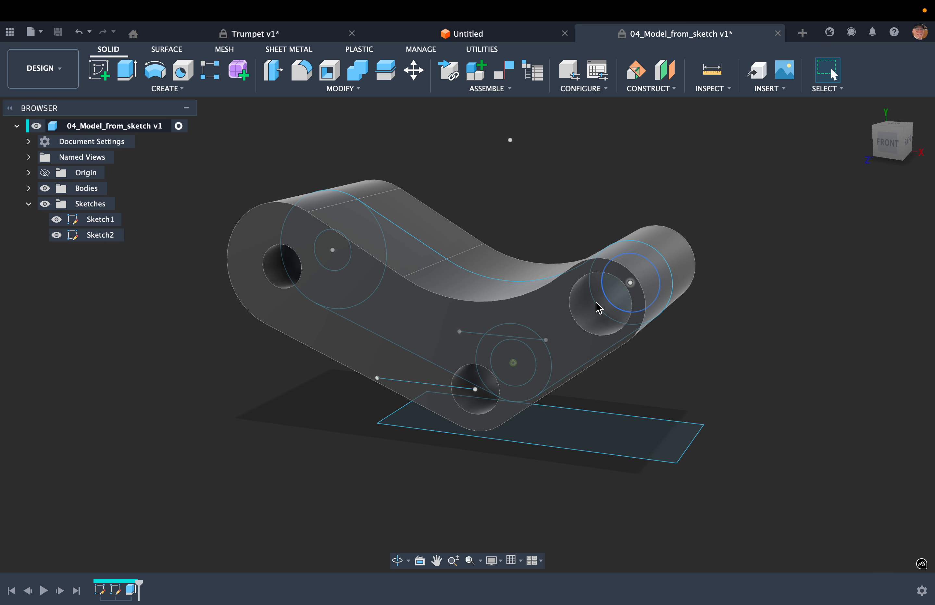
left_click(619, 300)
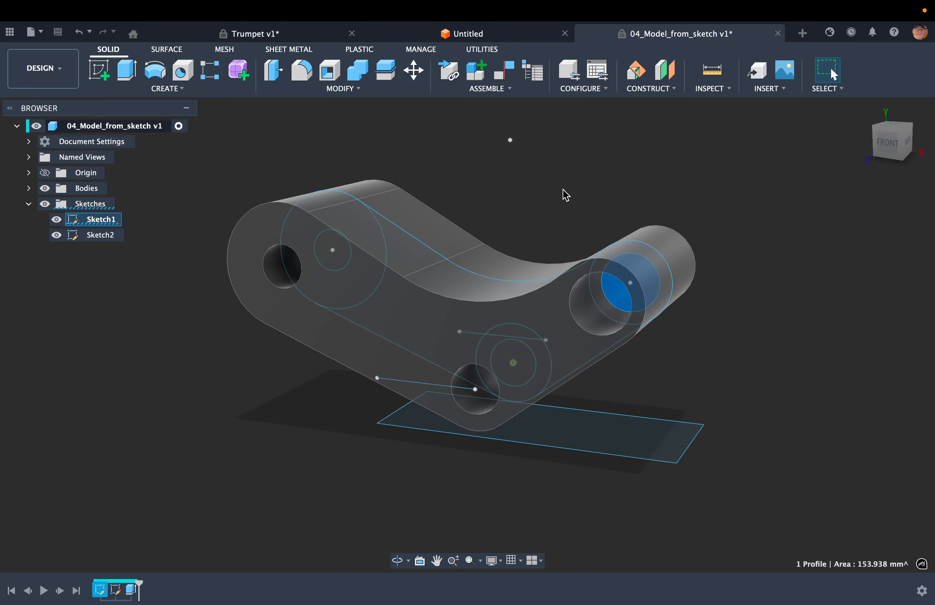
Start an Extrude of the selected circle profile at the arm's raised end and set its direction to Symmetric
scroll(565, 195, "left", 5, "shift")
scroll(566, 196, "right", 5, "shift")
scroll(566, 196, "up", 3, "shift")
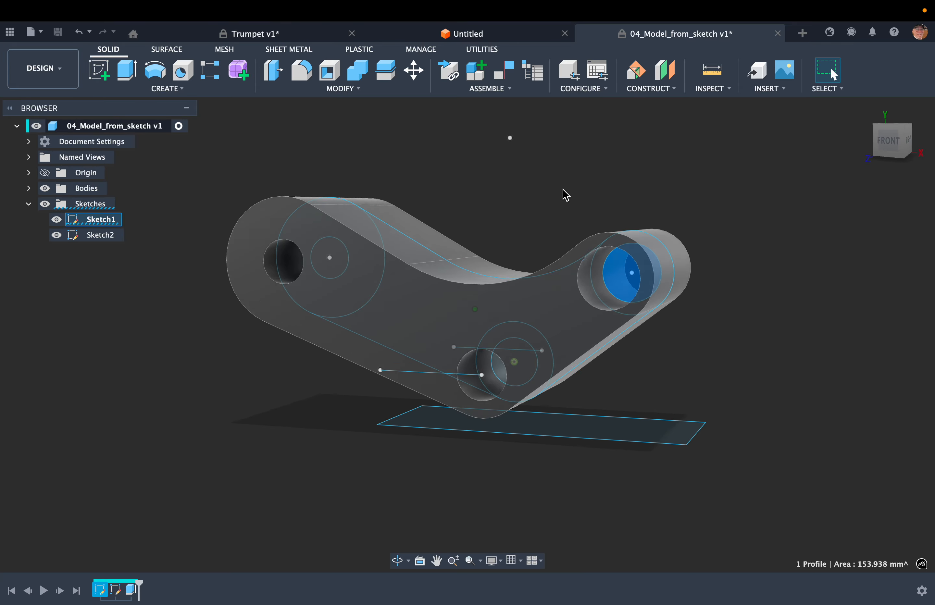
scroll(565, 195, "left", 4, "shift")
scroll(566, 195, "right", 4, "shift")
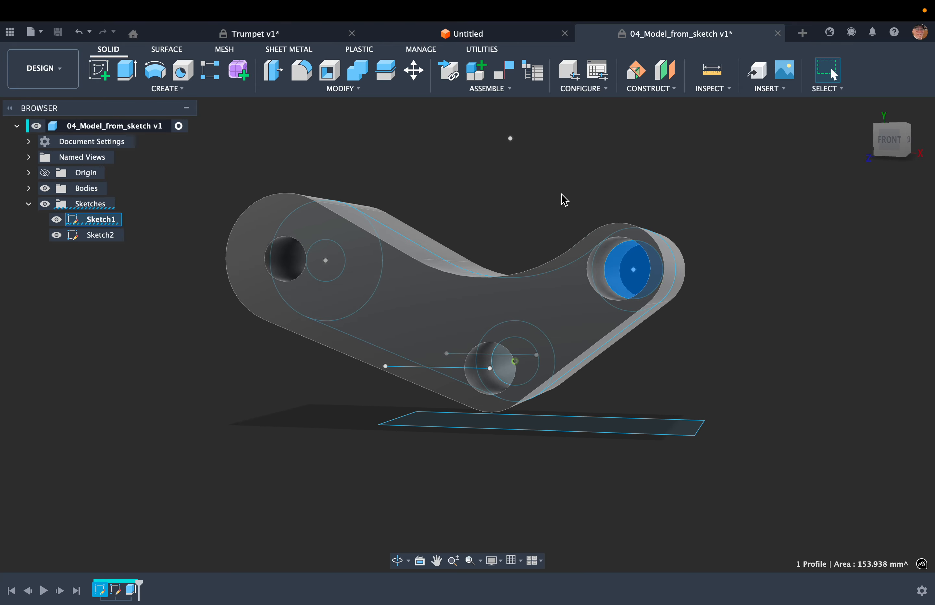
scroll(564, 200, "right", 6, "shift")
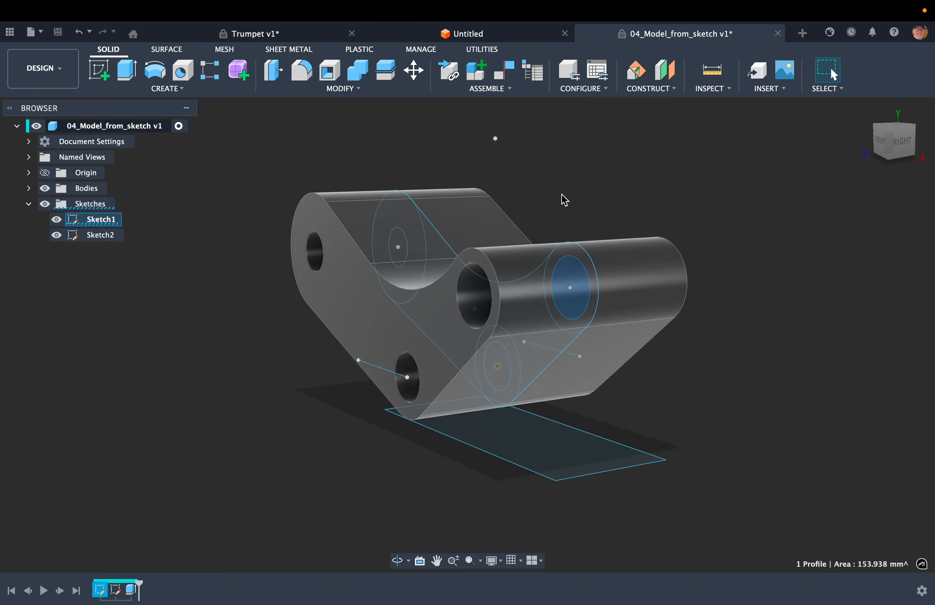
scroll(565, 199, "left", 6, "shift")
key("e")
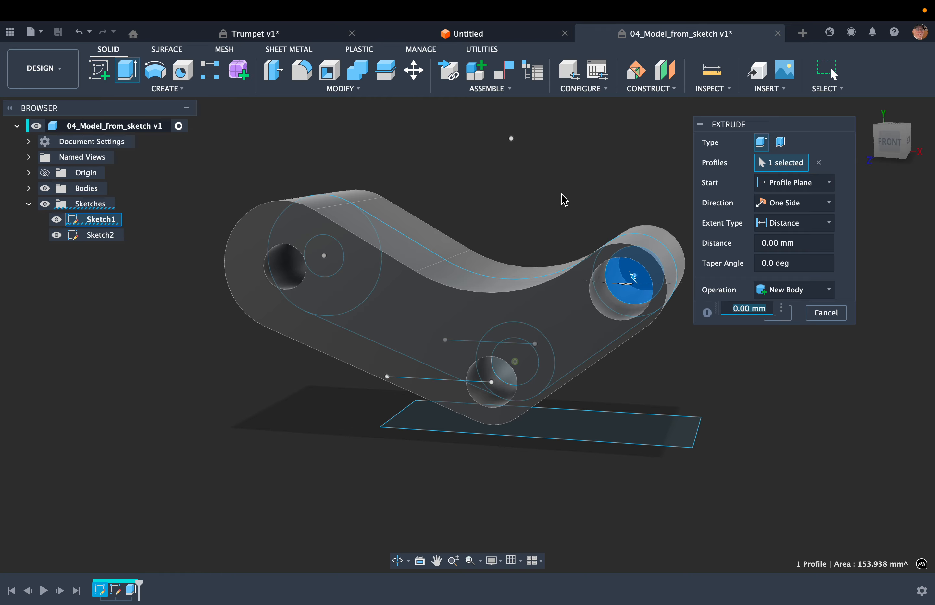
scroll(566, 201, "right", 6, "shift")
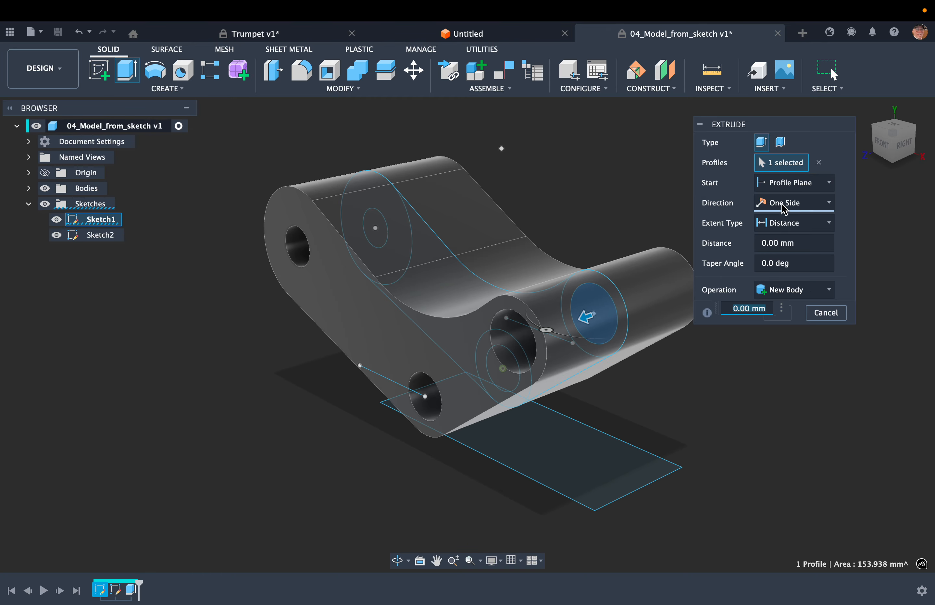
left_click(820, 202)
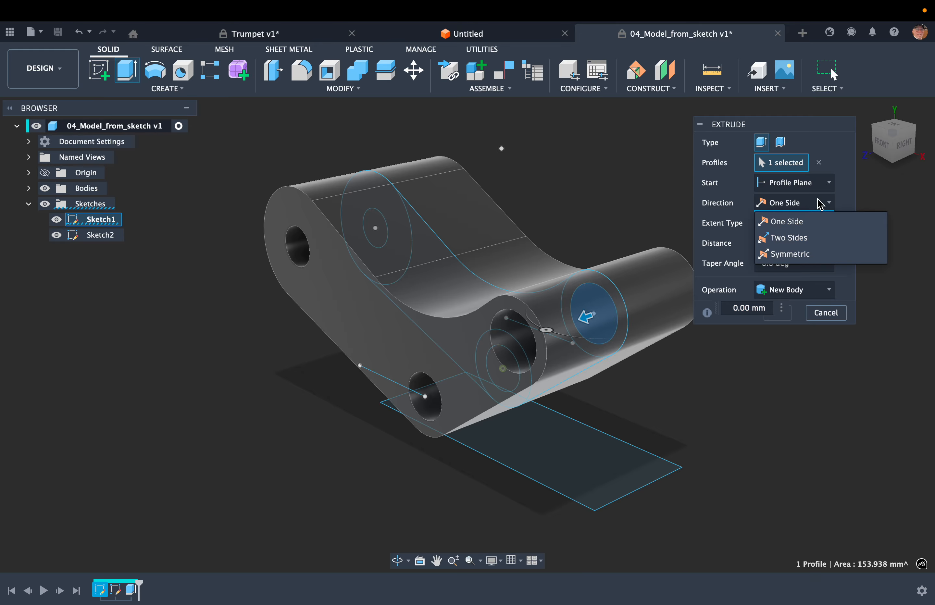
left_click(810, 260)
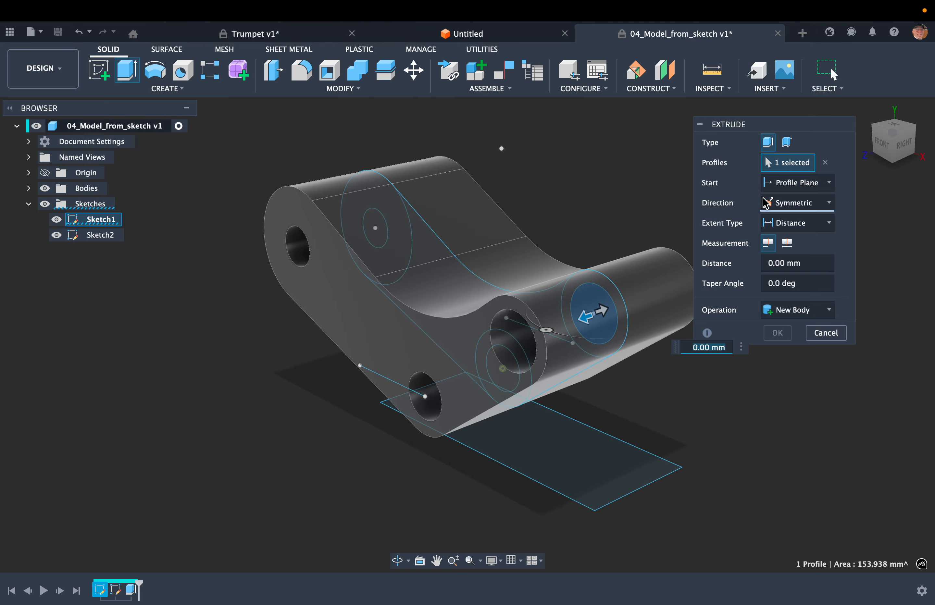
Set the symmetric extrusion distance to 20 mm and complete it with the Join operation
left_click(807, 263)
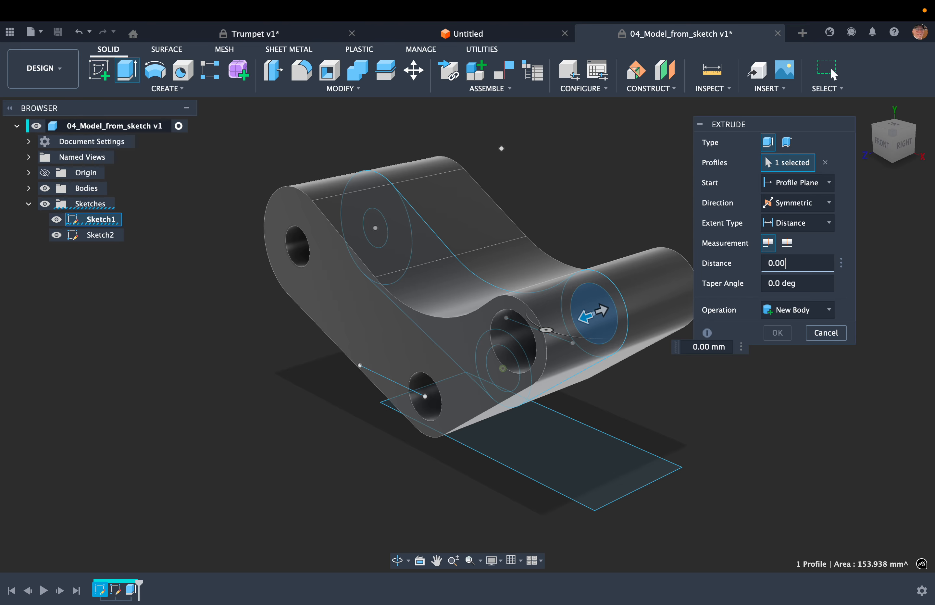
key("Tab")
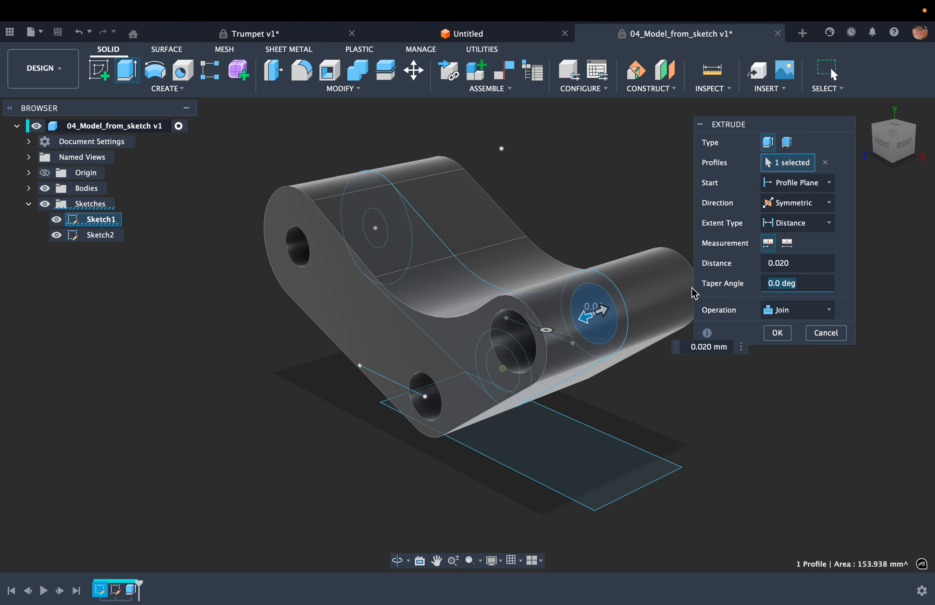
left_click(828, 263)
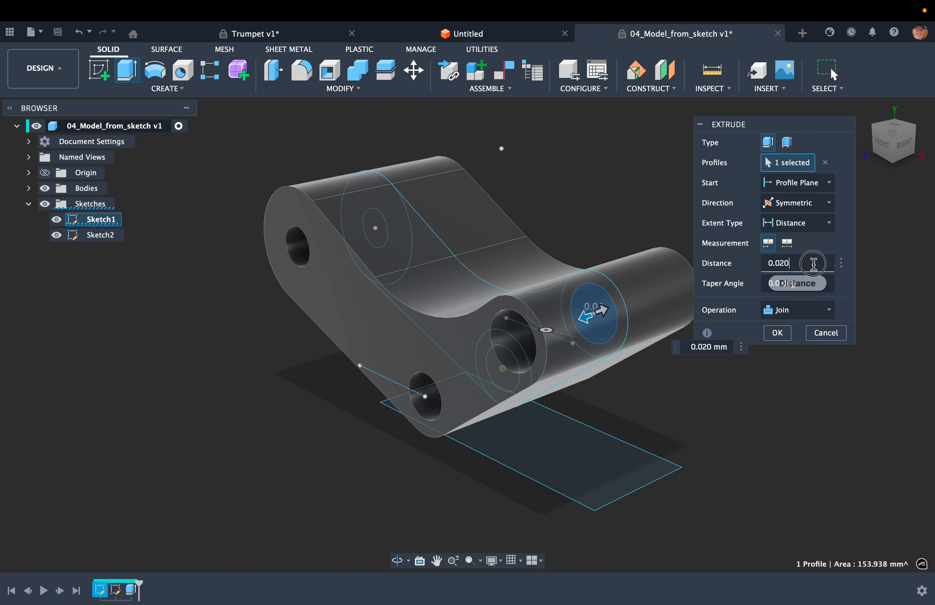
key("Tab")
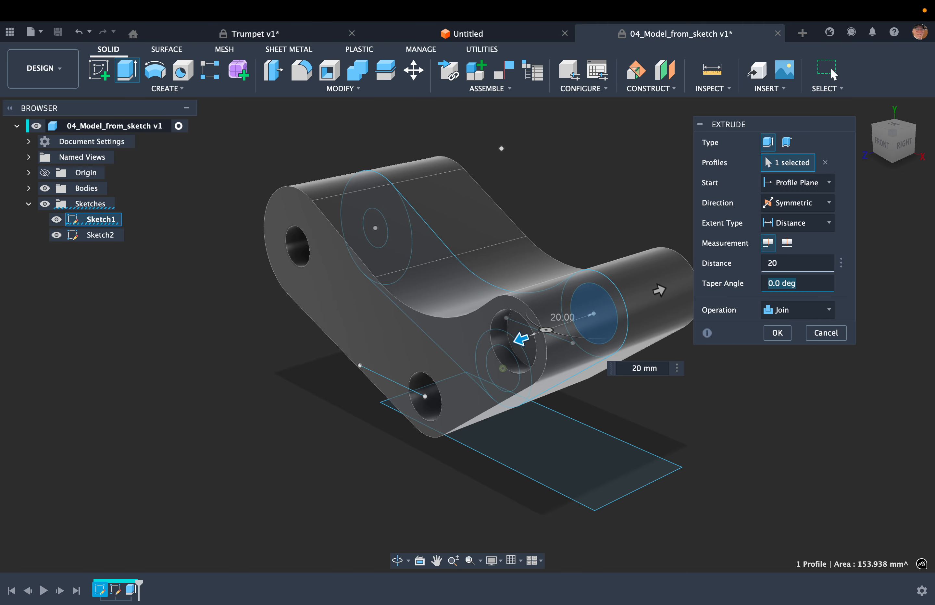
middle_click_drag(583, 302, 579, 245, "shift")
scroll(576, 240, "right", 10, "shift")
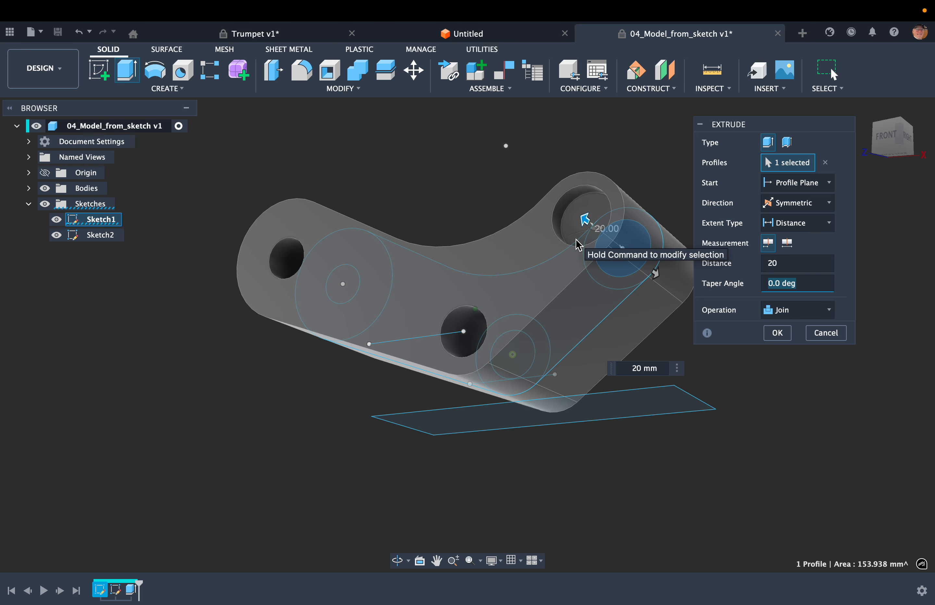
scroll(578, 245, "left", 10, "shift")
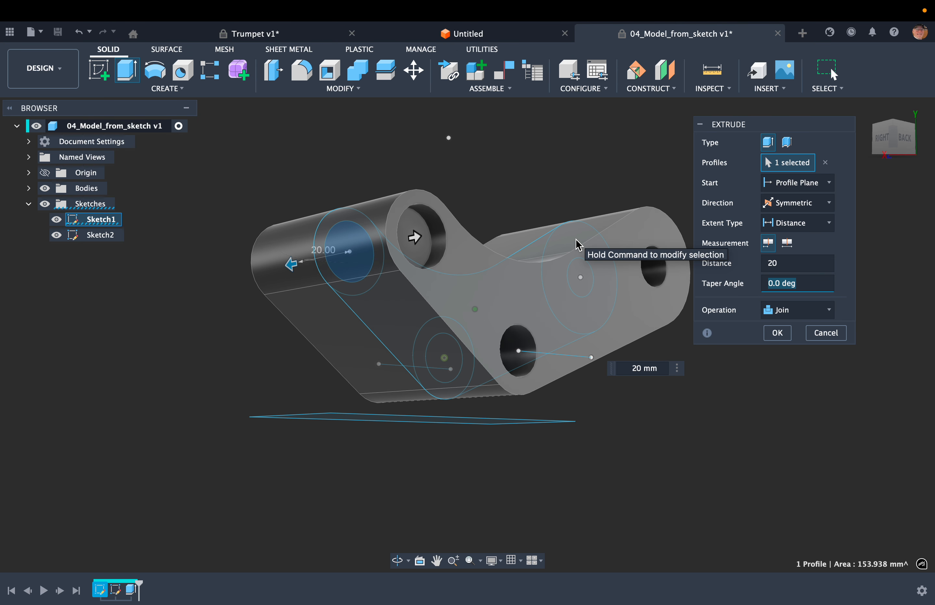
scroll(578, 245, "left", 10, "shift")
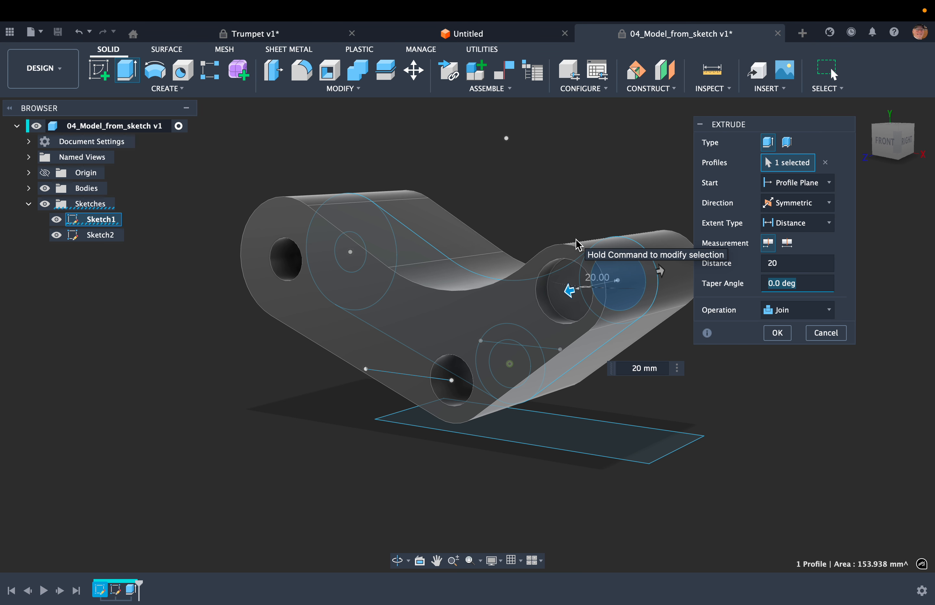
scroll(496, 201, "up", 10, "shift")
scroll(496, 201, "down", 5, "shift")
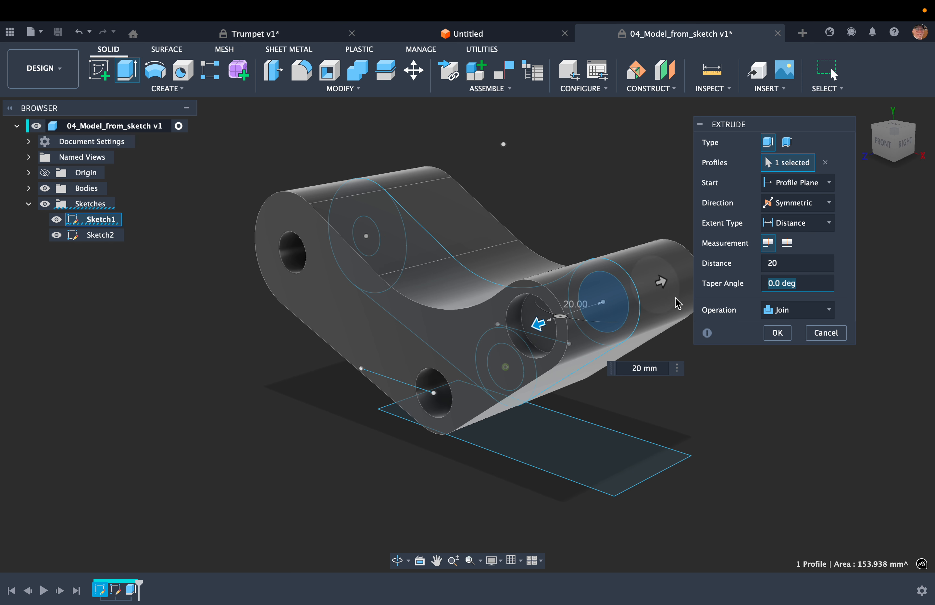
left_click(776, 332)
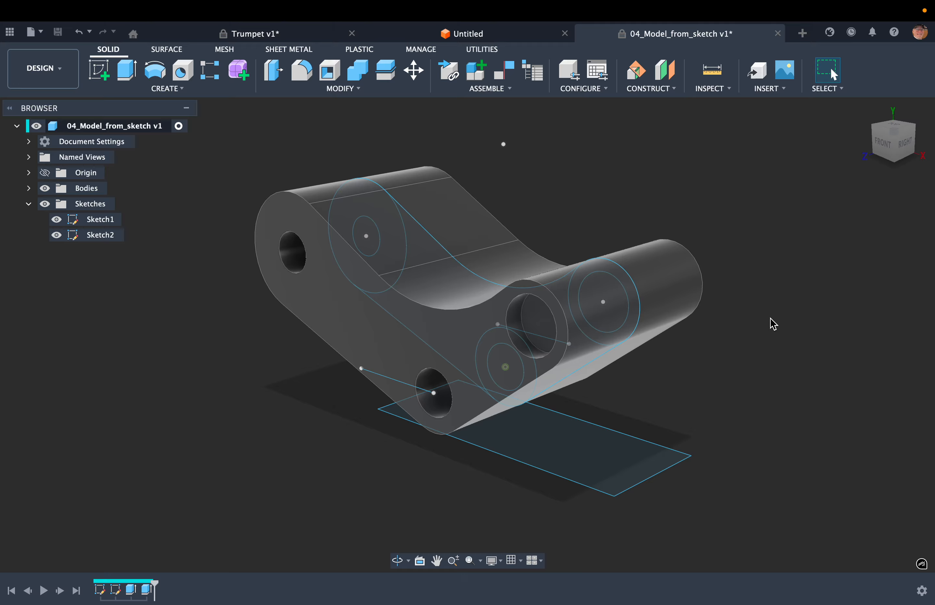
Switch to Safari and read Activity 2's step 2 on sketching the circular profile for the inner-bore cut
key("super+Tab")
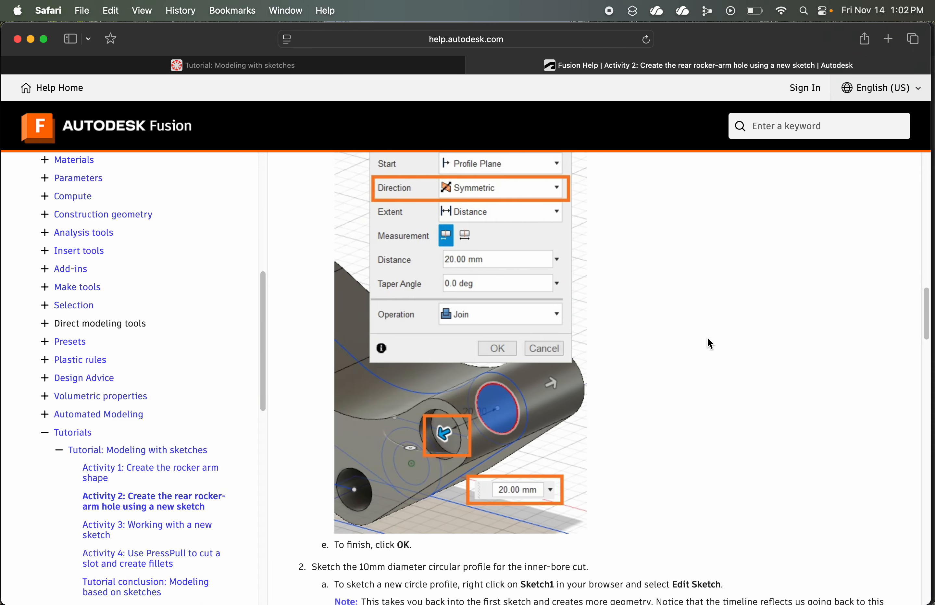
scroll(551, 427, "down", 8)
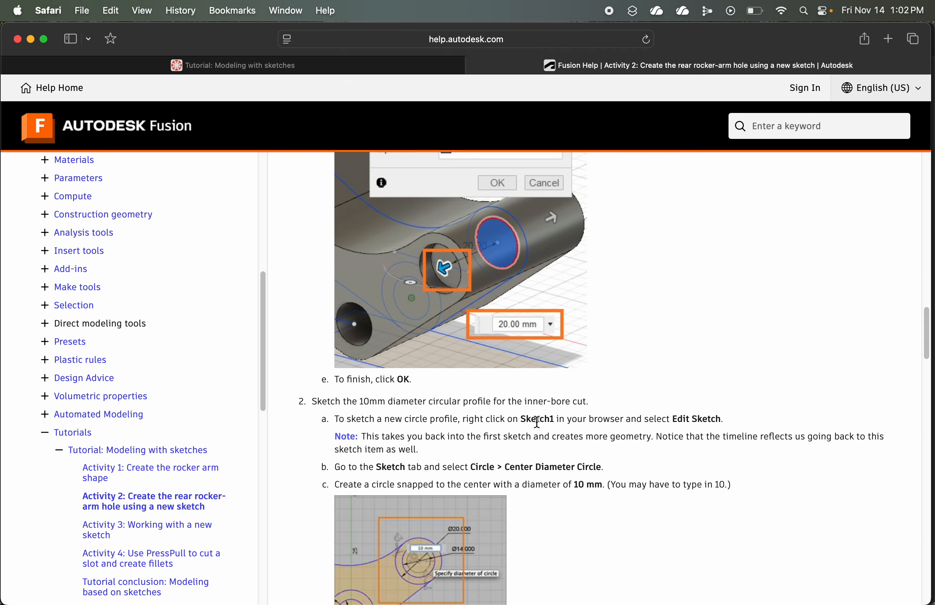
scroll(527, 441, "down", 5)
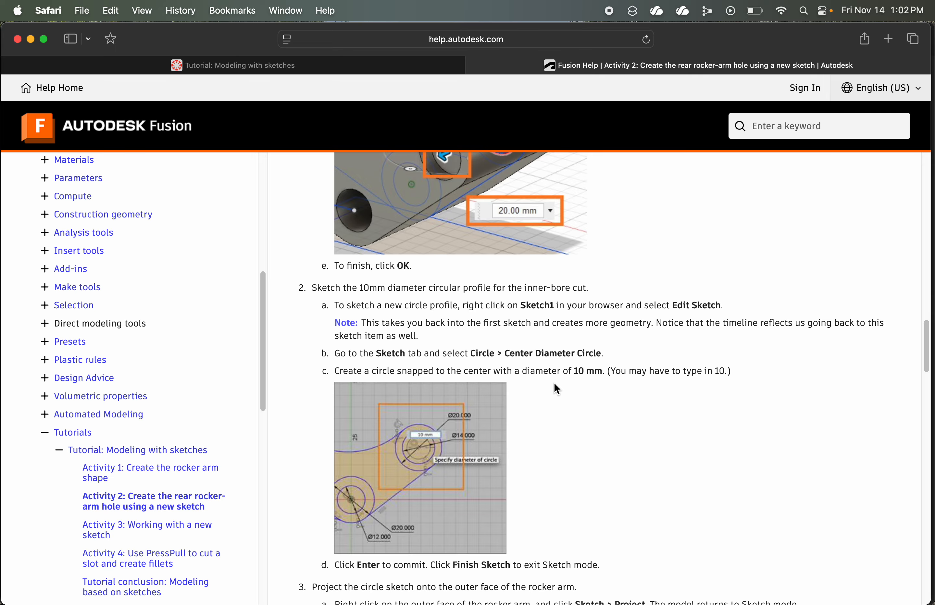
scroll(553, 381, "up", 5, "ctrl")
scroll(563, 366, "down", 1)
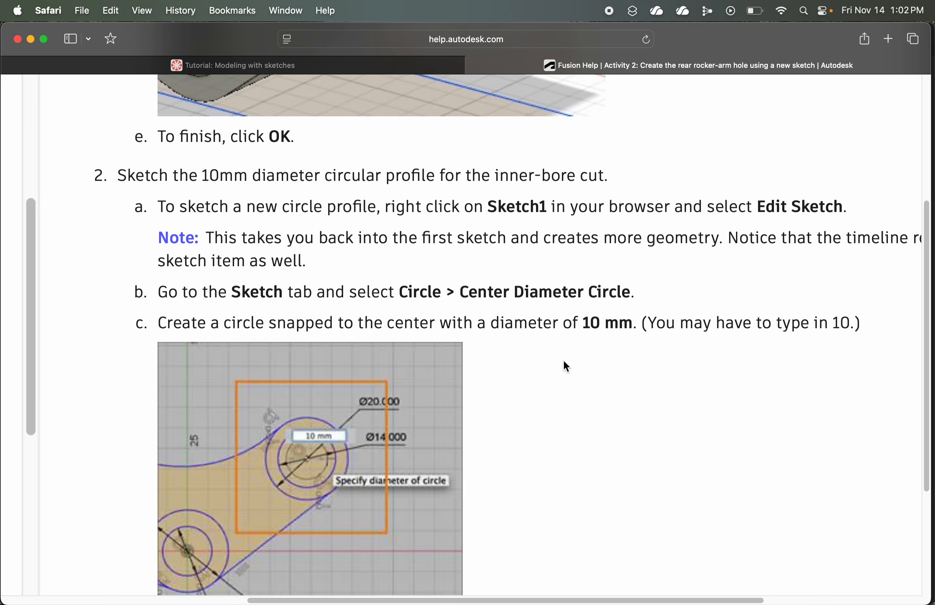
scroll(565, 366, "up", 10)
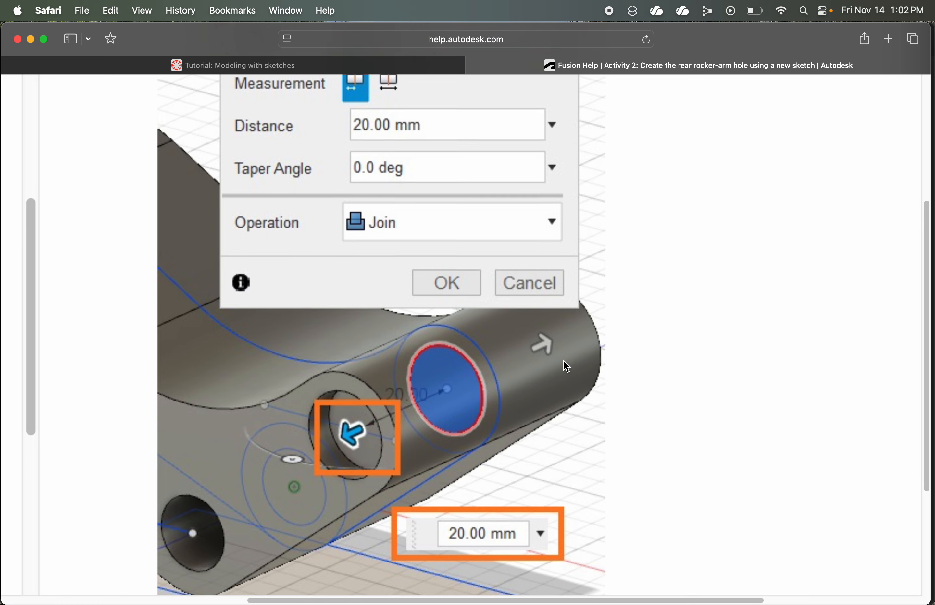
scroll(566, 366, "down", 7)
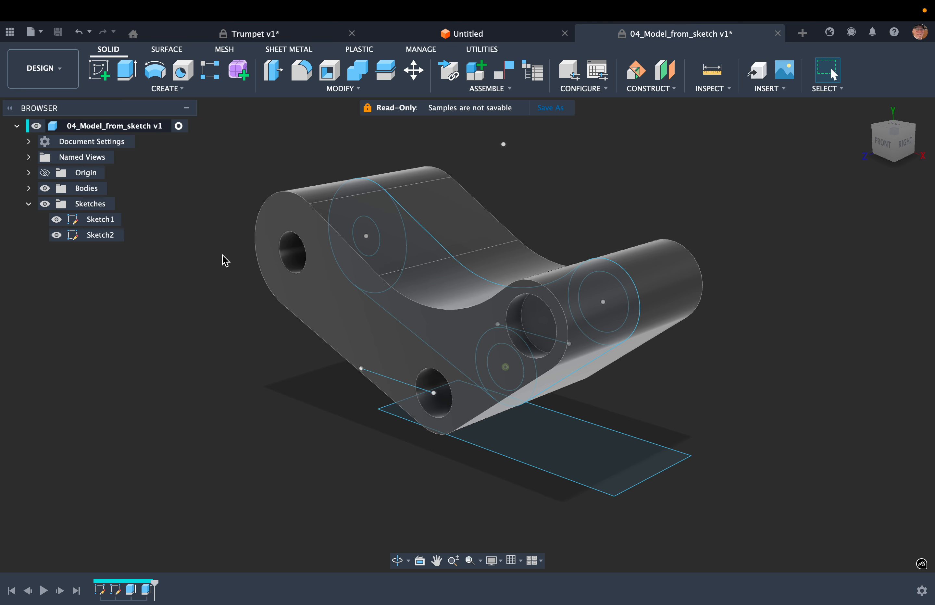
Switch to Fusion and open Sketch1 for editing
left_click(105, 221)
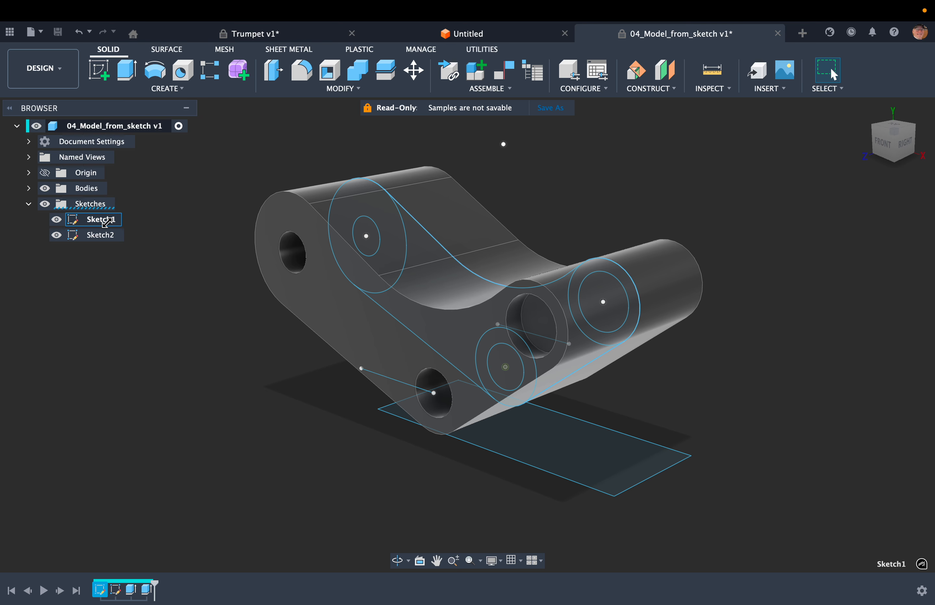
right_click(105, 221)
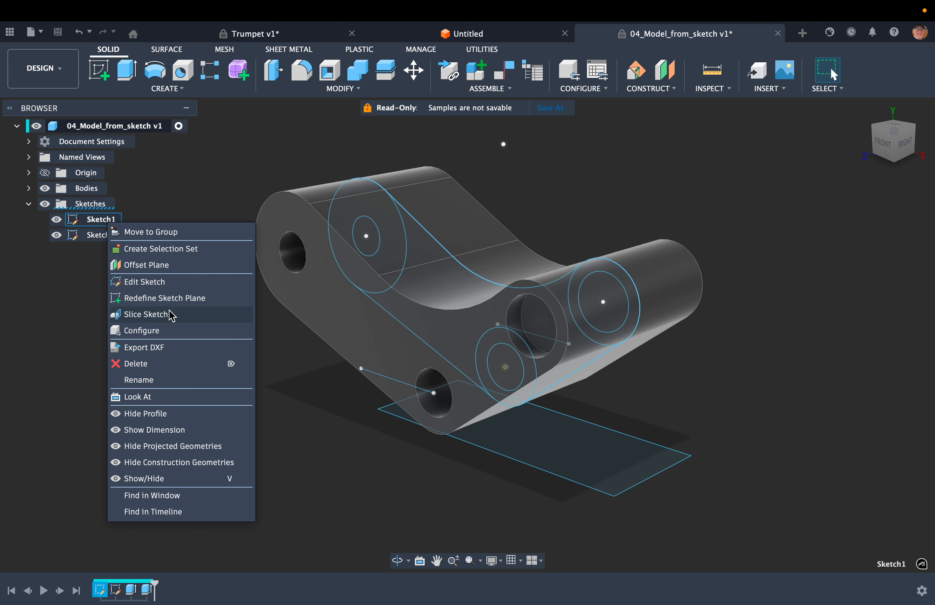
left_click(191, 282)
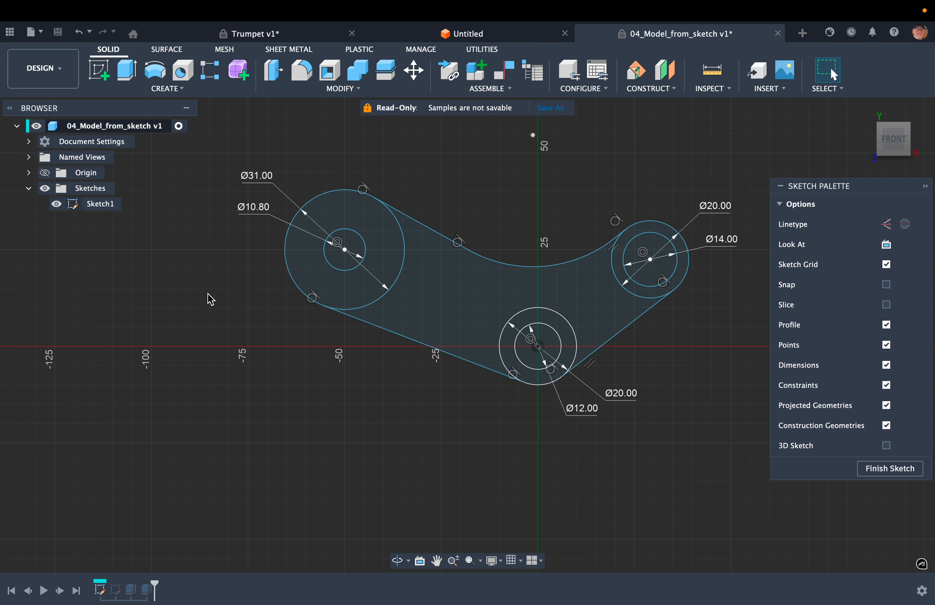
Check the tutorial's circle tool and placement illustration in Safari, and return to the sketch in Fusion
key("ctrl+Left")
scroll(286, 354, "down", 1)
scroll(284, 352, "down", 1)
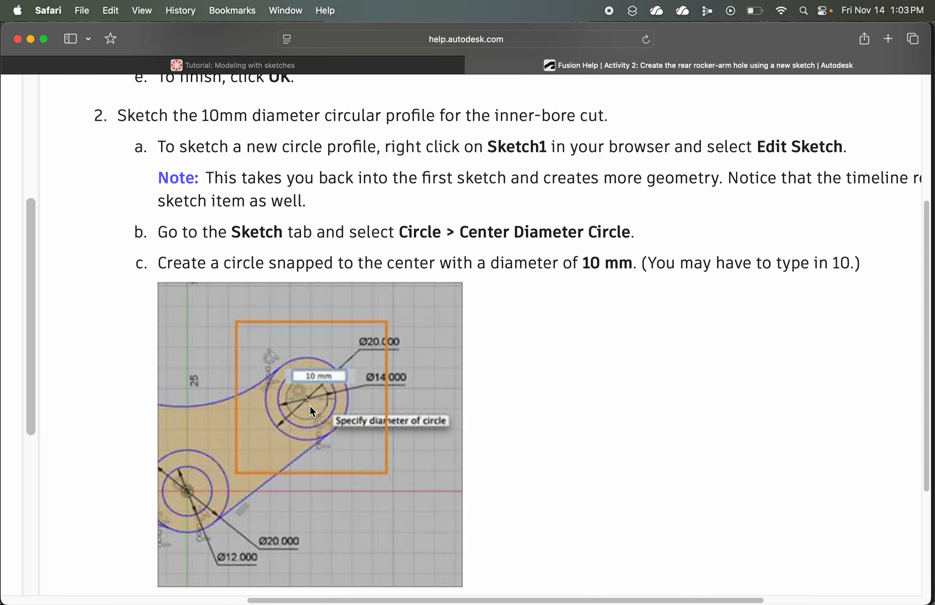
key("ctrl+Right")
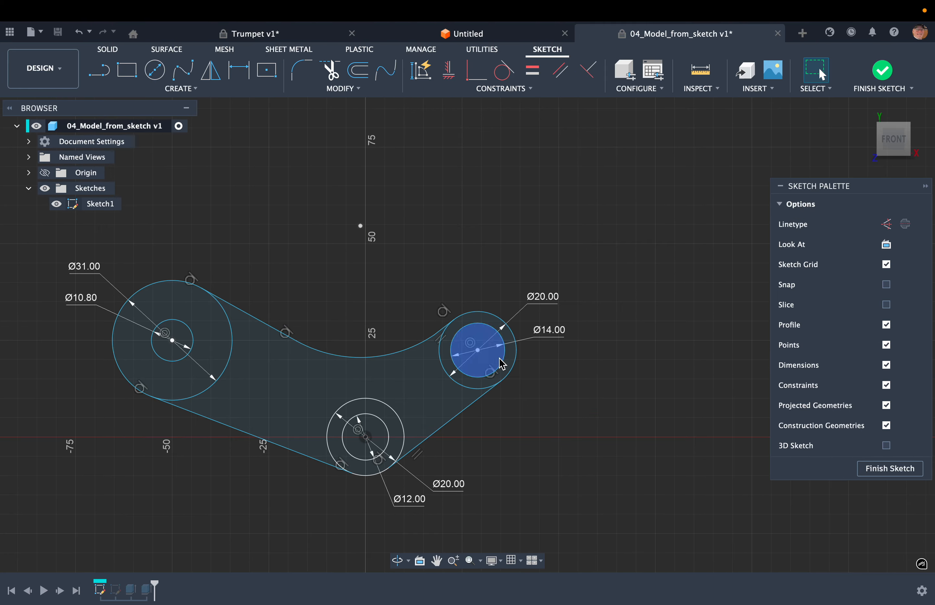
Draw a 10 mm center diameter circle from the shared center of the 14 mm and 20 mm circles
scroll(497, 360, "up", 5)
key("c")
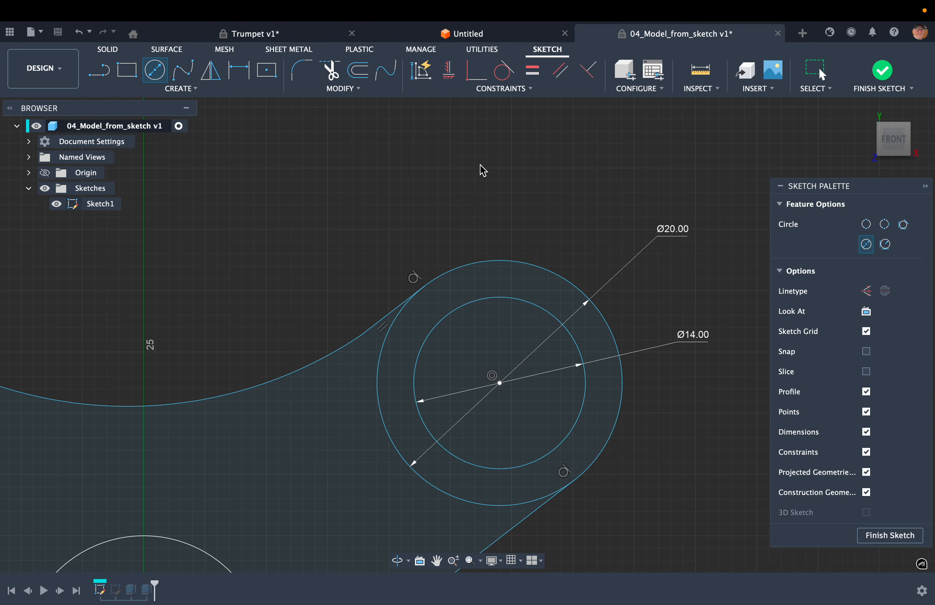
left_click(499, 383)
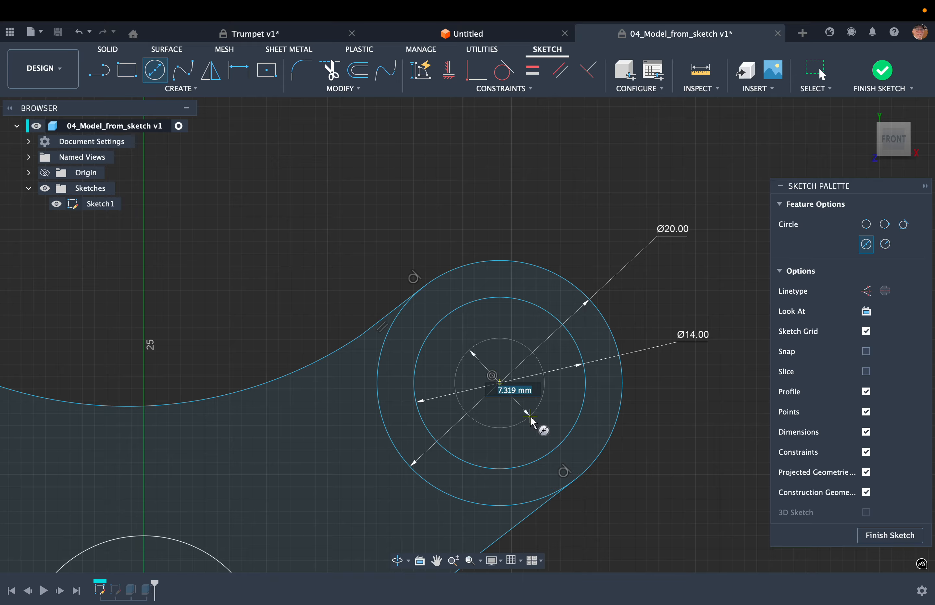
type("10")
key("Return")
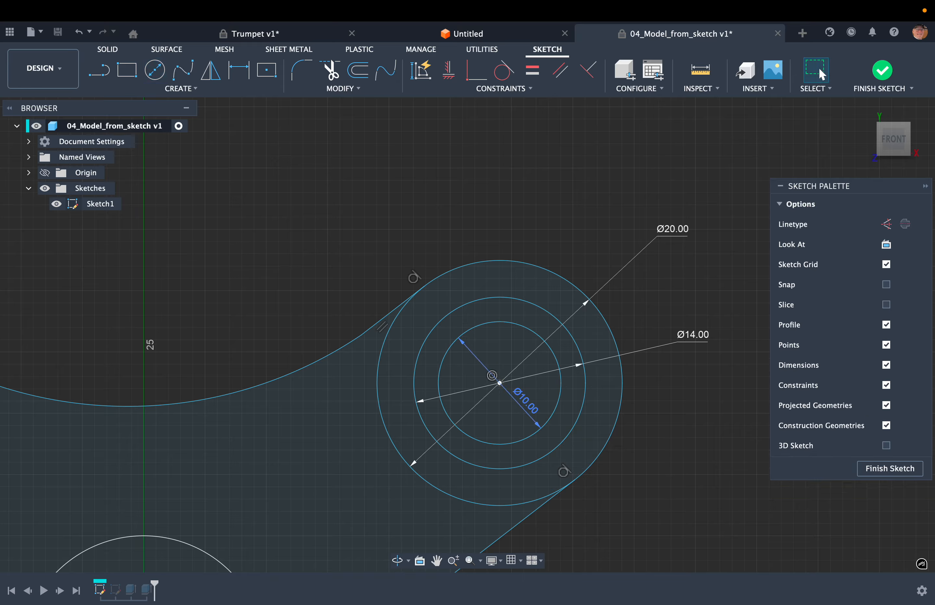
Read the tutorial's instruction on leaving sketch mode in Safari, and finish editing Sketch1 in Fusion
key("ctrl+Left")
scroll(443, 439, "down", 10)
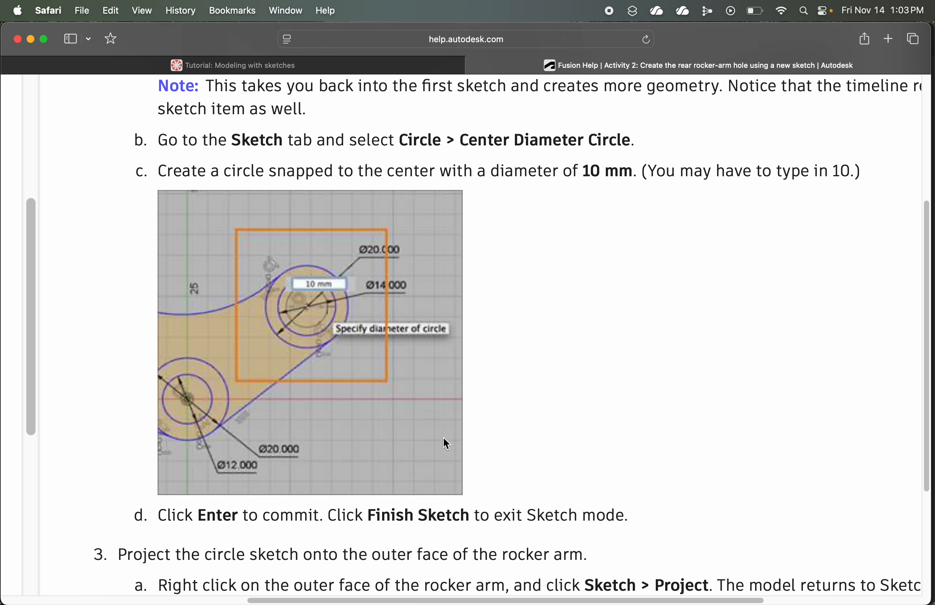
scroll(445, 443, "down", 2)
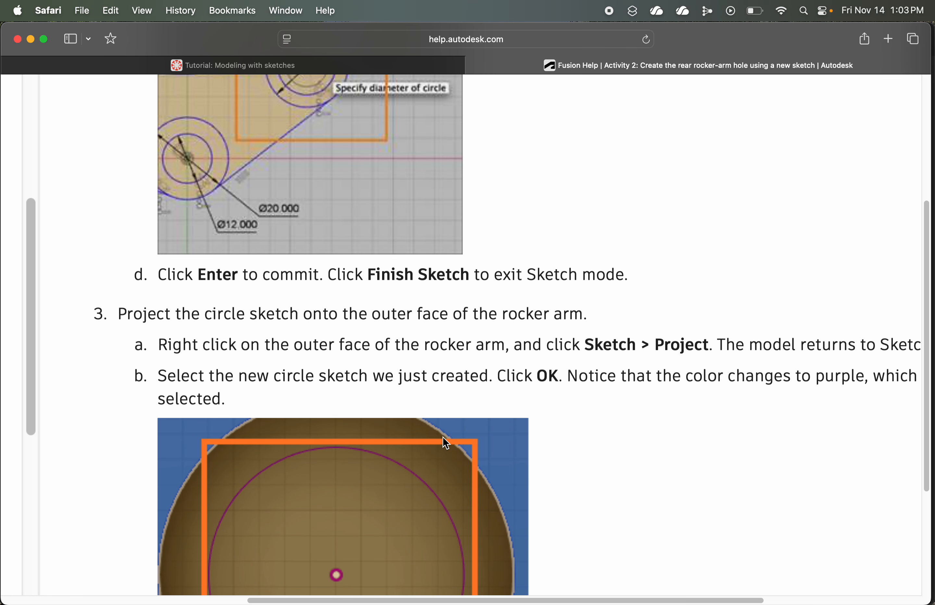
key("super+Tab")
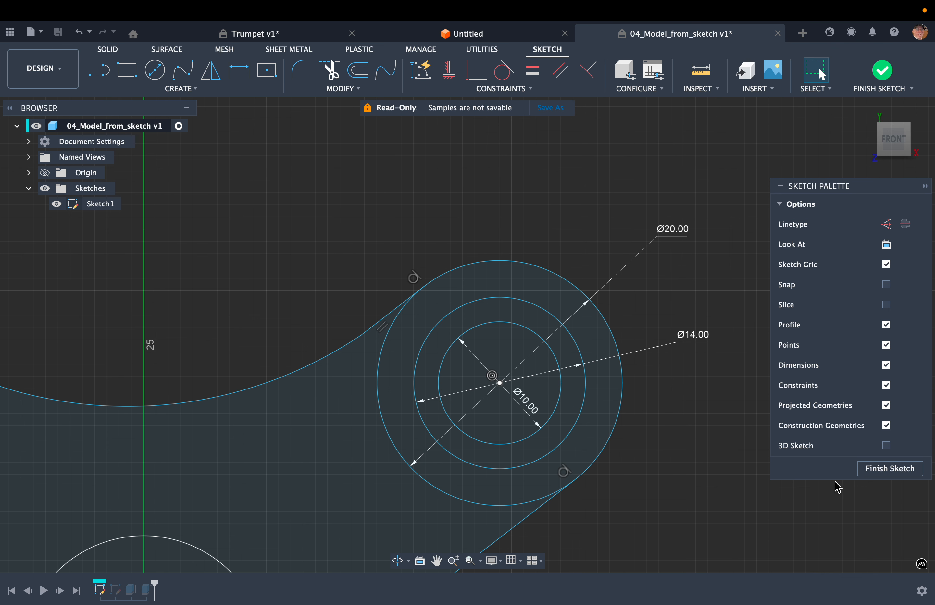
left_click(894, 468)
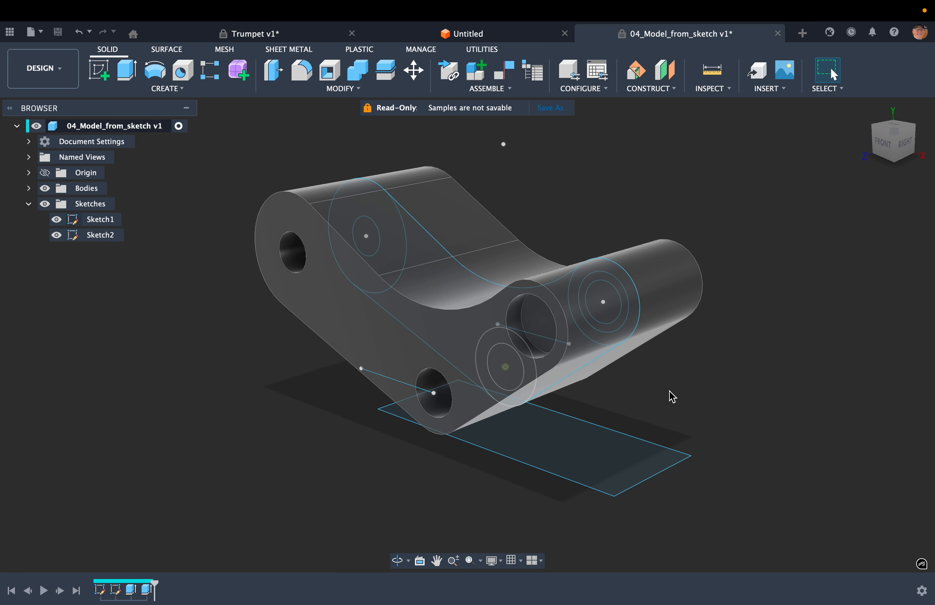
Read the tutorial's instructions in Safari on projecting the circle sketch onto the rocker arm's outer face, and return to Fusion
key("super+Tab")
scroll(431, 383, "down", 4)
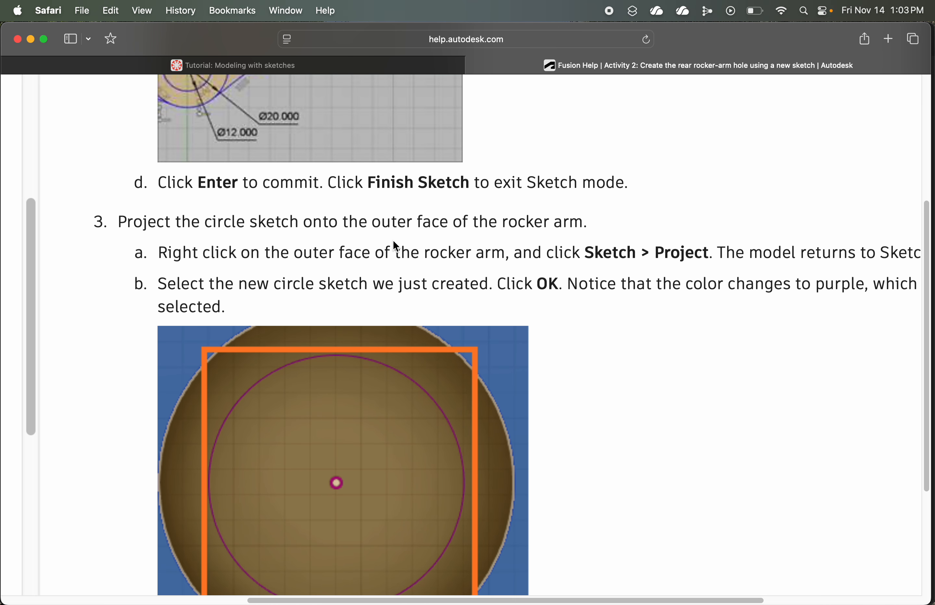
scroll(393, 242, "down", 3)
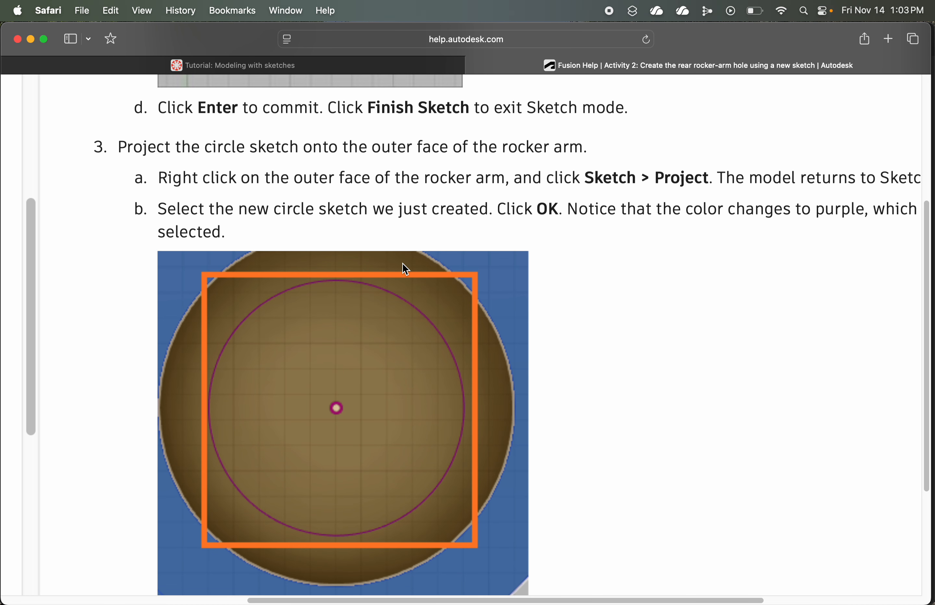
key("super+Tab")
key("super+Tab")
key("super+Tab")
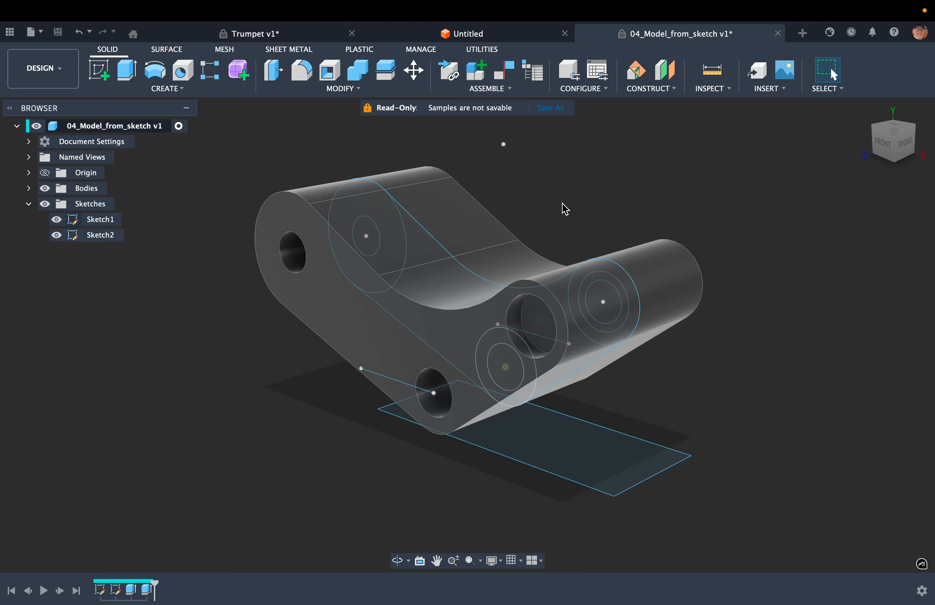
key("l")
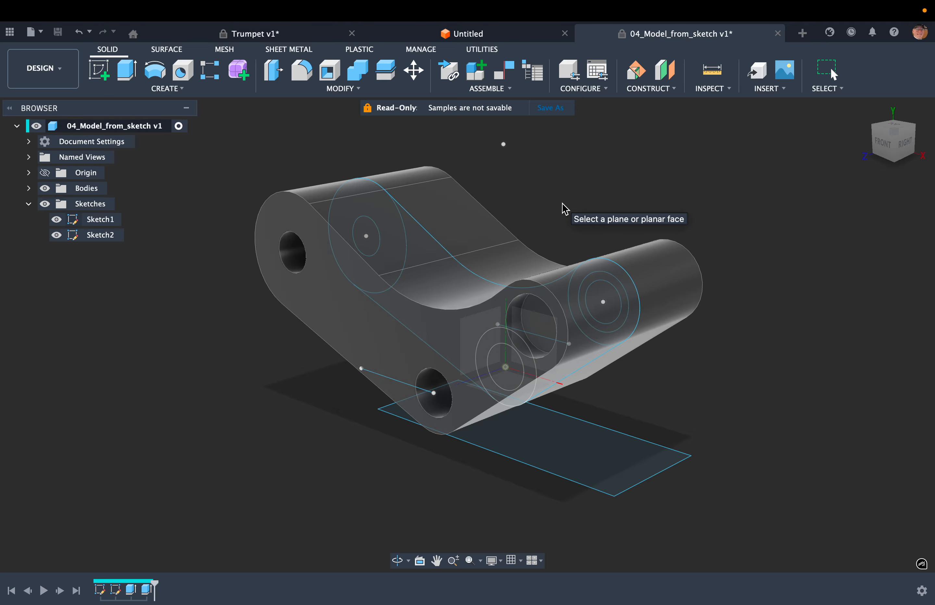
left_click(473, 281)
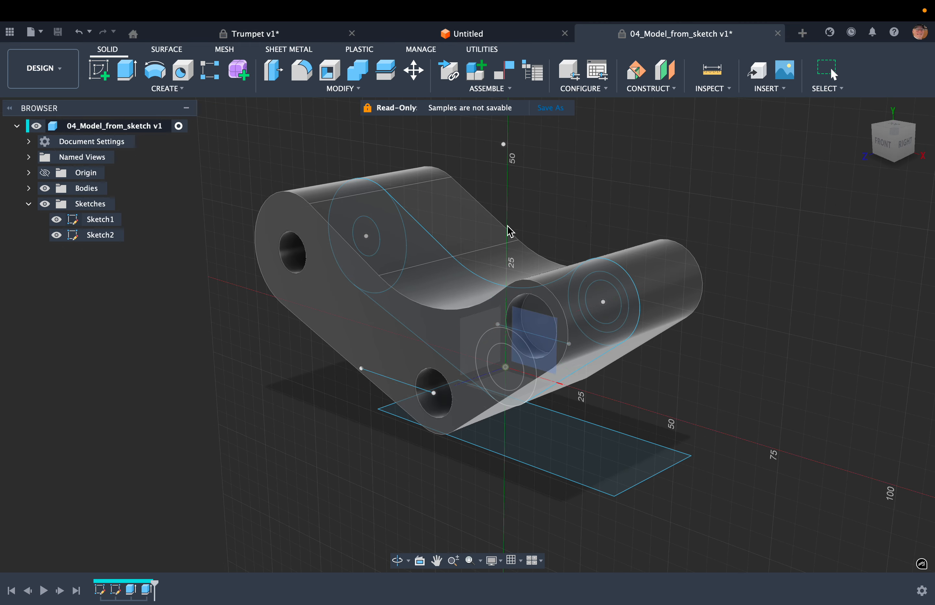
key("Escape")
type("sproject")
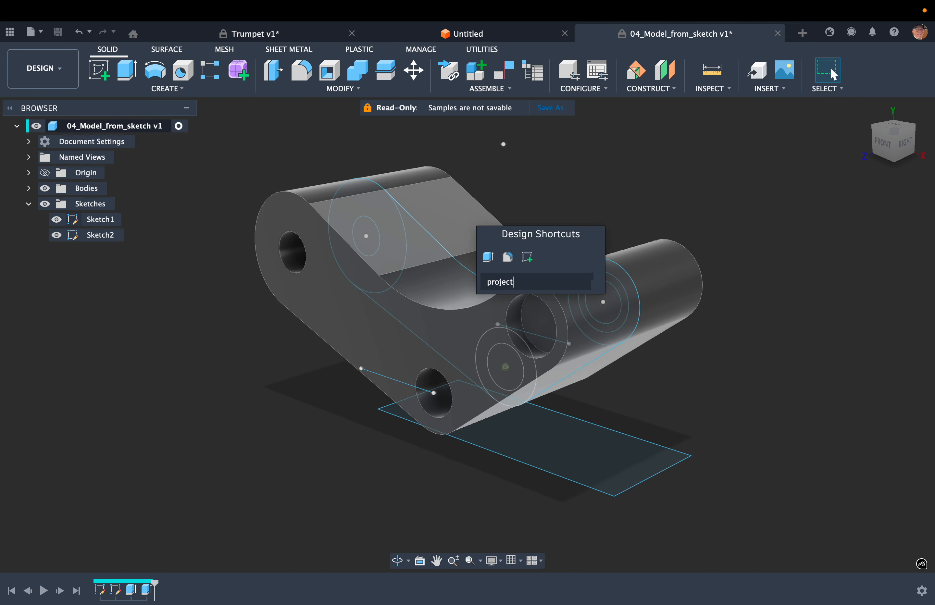
key("BackSpace")
type("project")
key("Return")
left_click(211, 94)
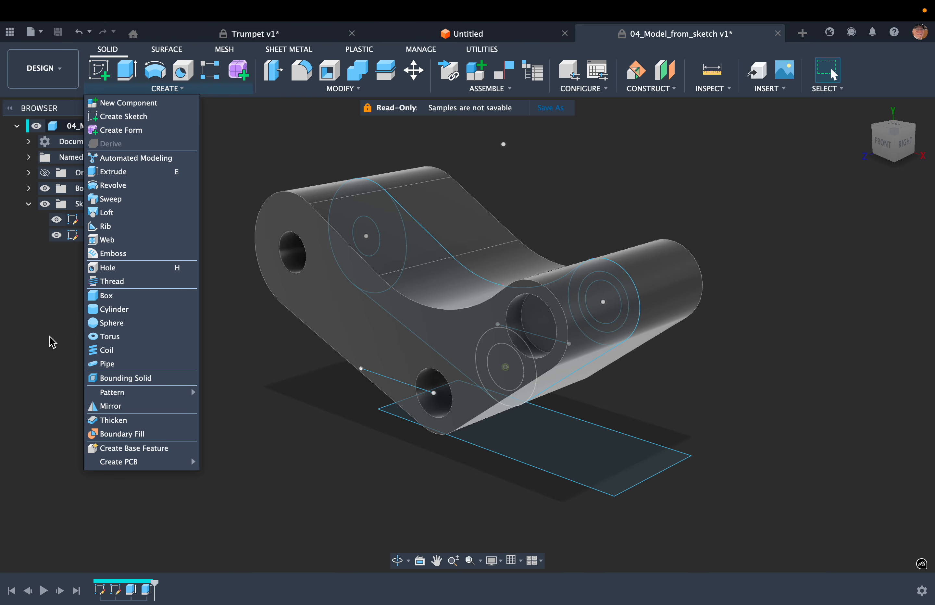
Recheck the tutorial's projection instruction in Safari, and start a new sketch on the rocker arm's outer front face in Fusion
key("super+Tab")
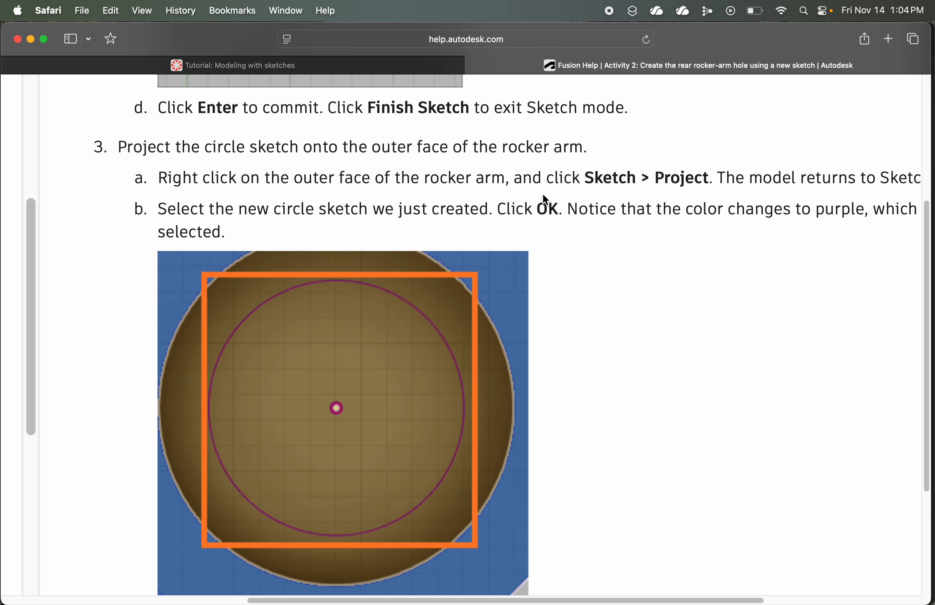
key("super+Tab")
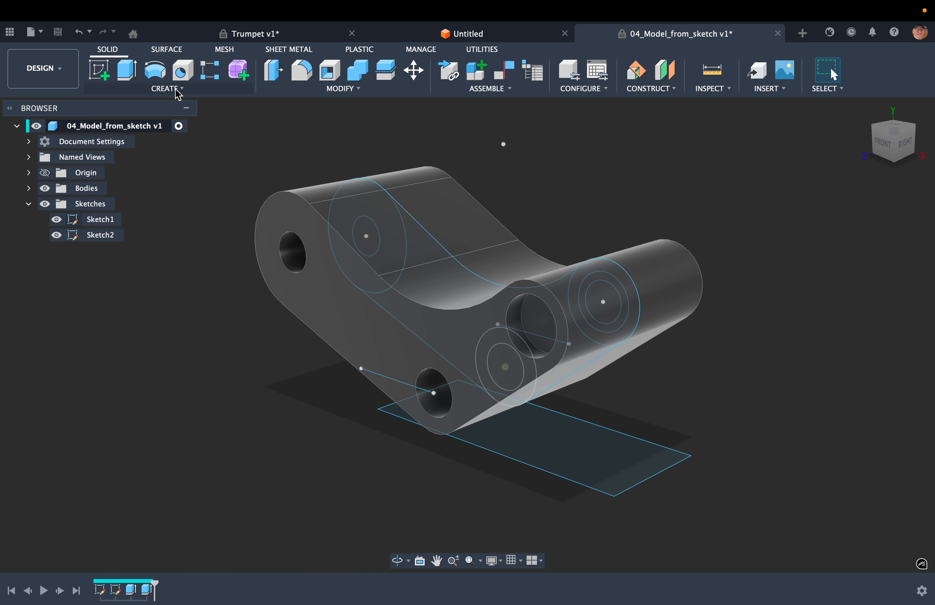
left_click(100, 79)
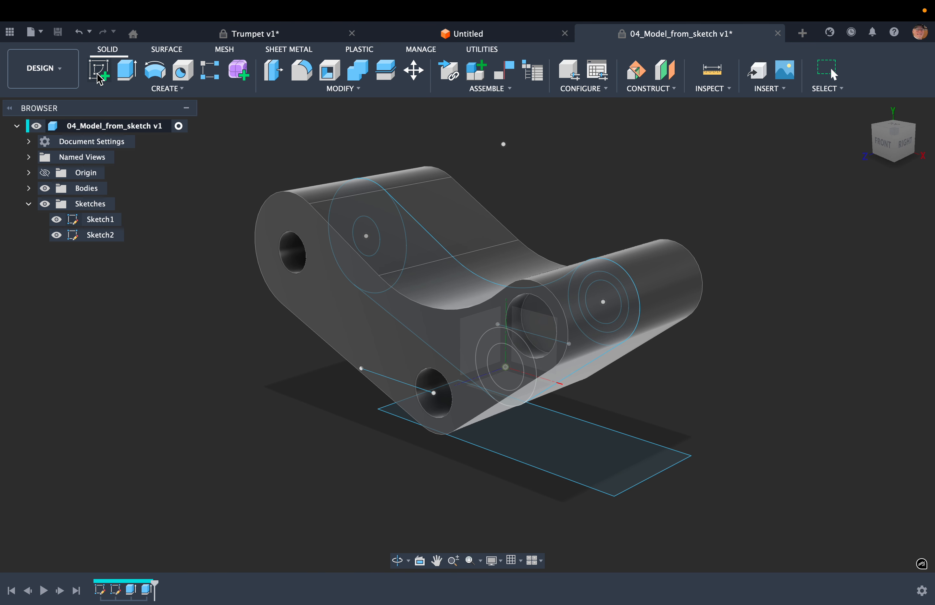
left_click(351, 314)
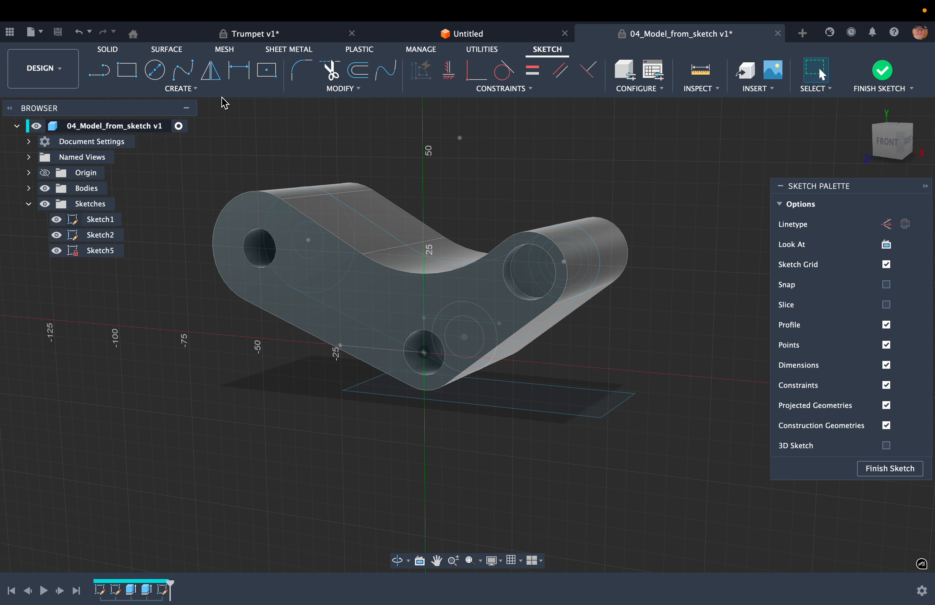
Project the 10 mm circle of Sketch1 onto the outer-face sketch with the projection link enabled
left_click(212, 94)
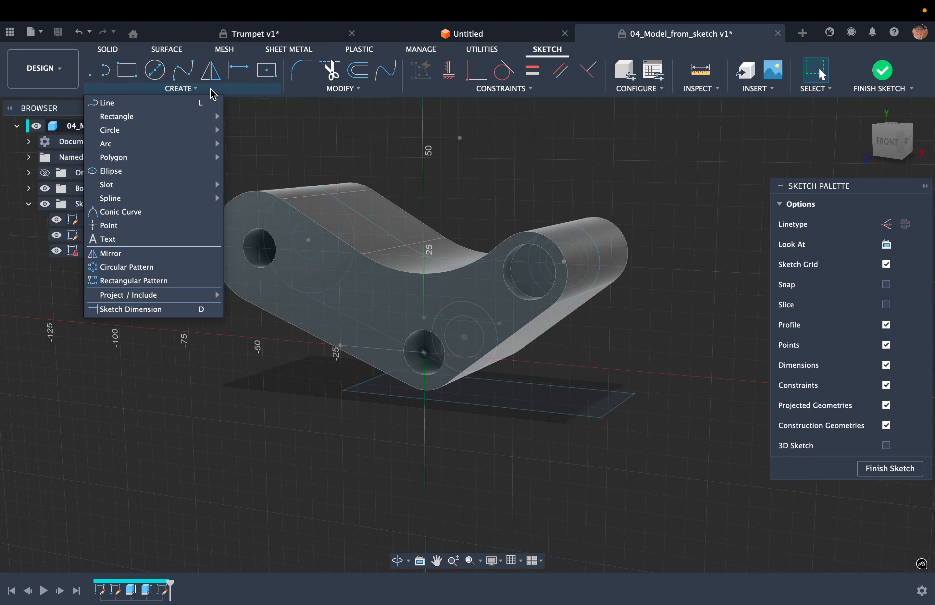
mouse_move(190, 300)
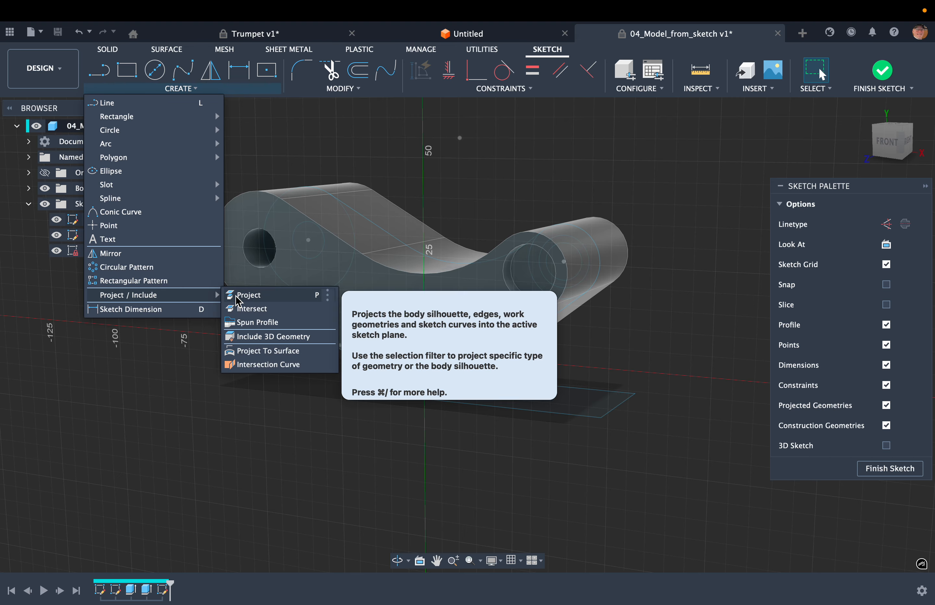
left_click(319, 300)
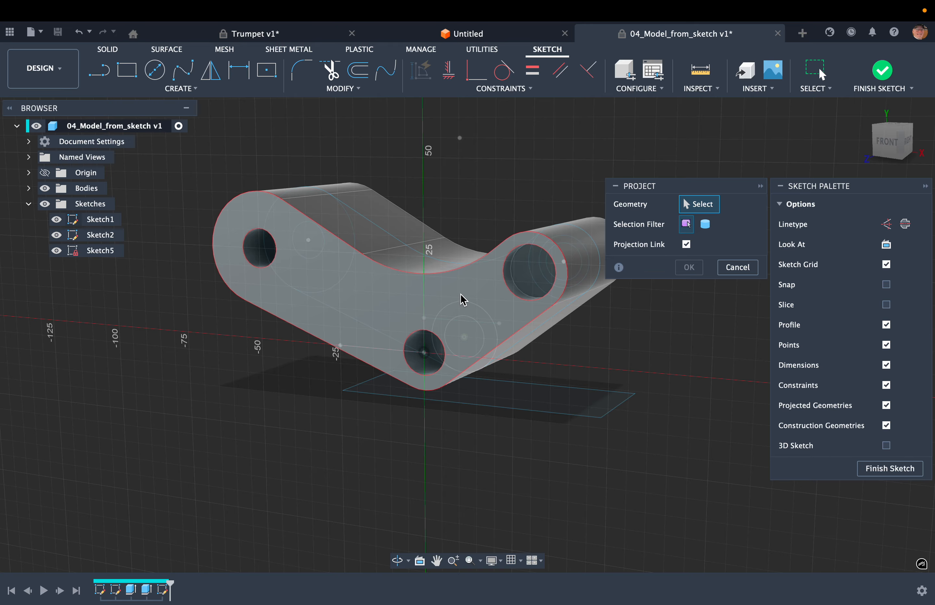
scroll(475, 293, "up", 4)
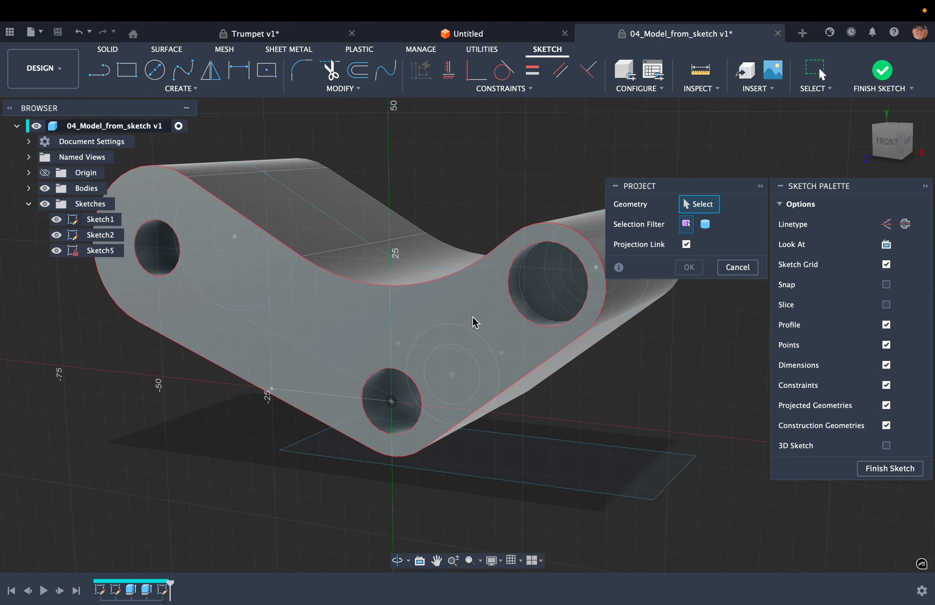
scroll(472, 317, "right", 4)
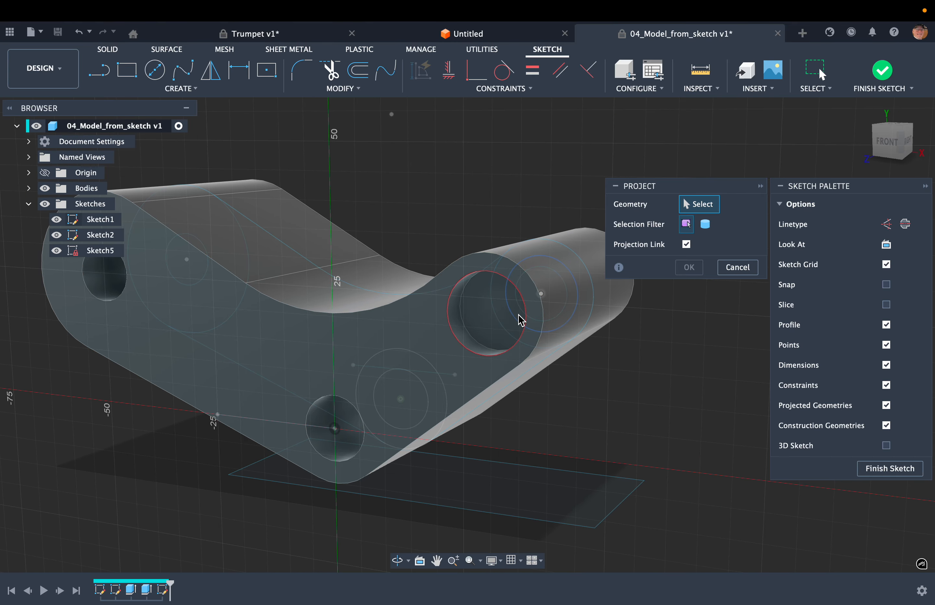
left_click(564, 316)
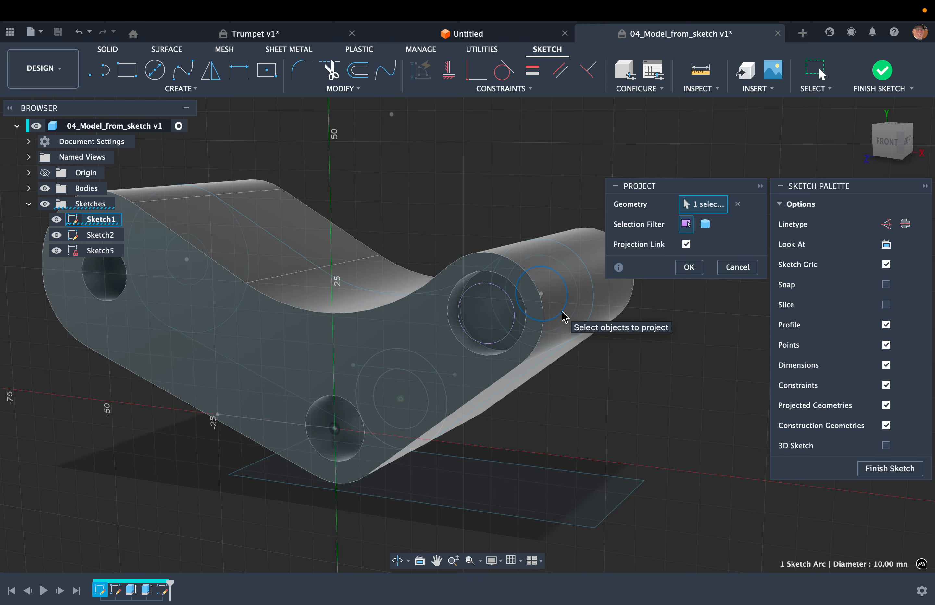
scroll(564, 317, "up", 4)
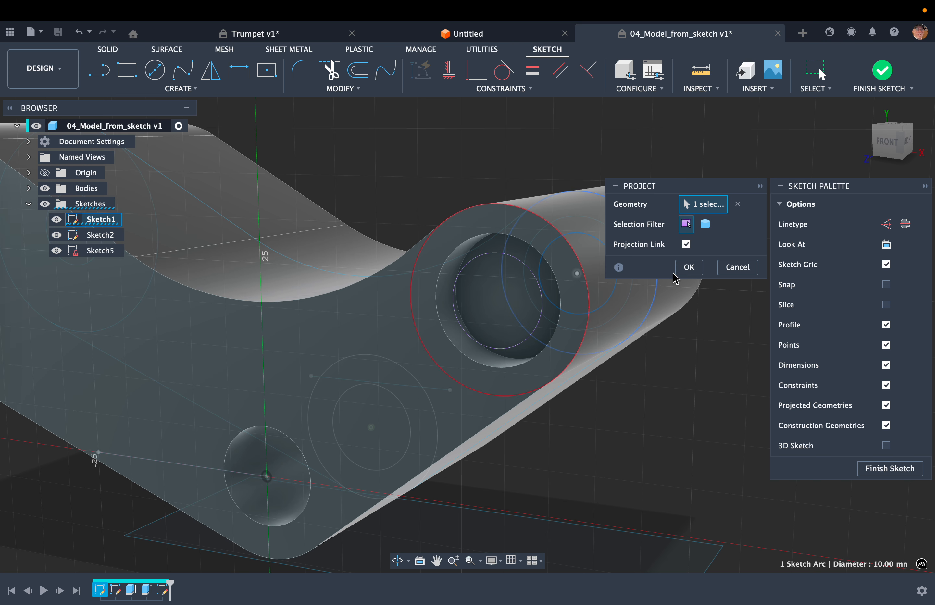
left_click(690, 268)
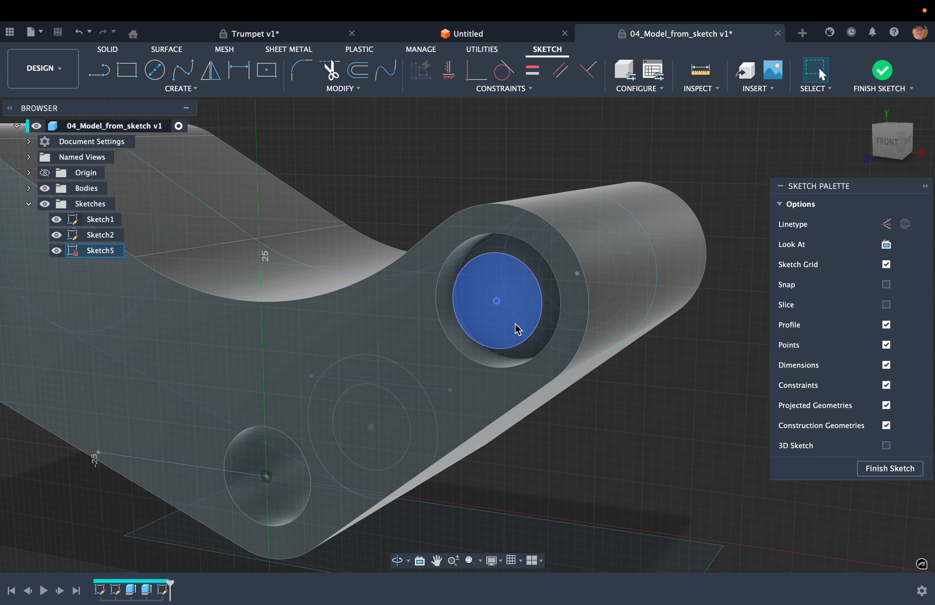
Read the tutorial's instruction in Safari on completing the projection, and finish the outer-face sketch in Fusion
key("ctrl+Left")
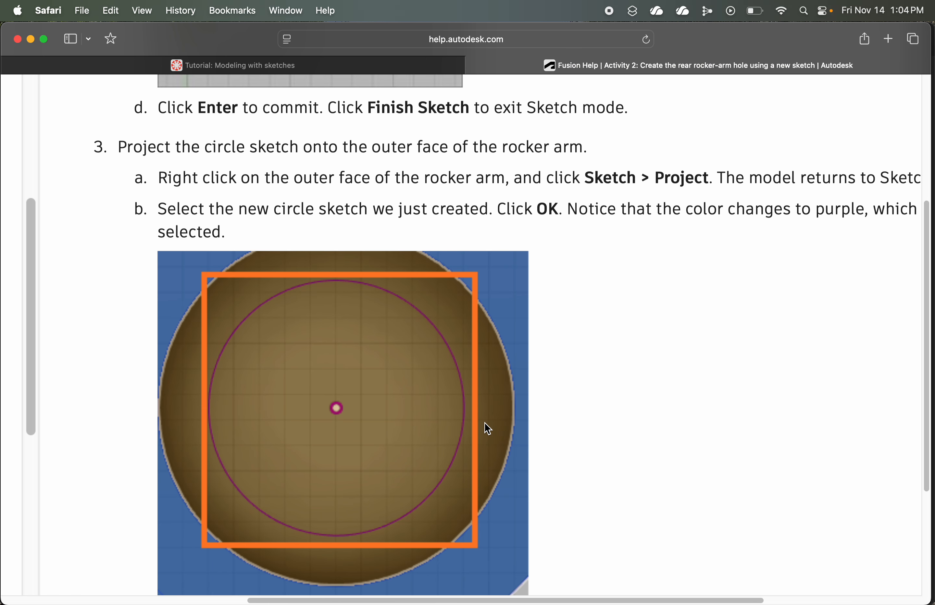
scroll(484, 428, "down", 5)
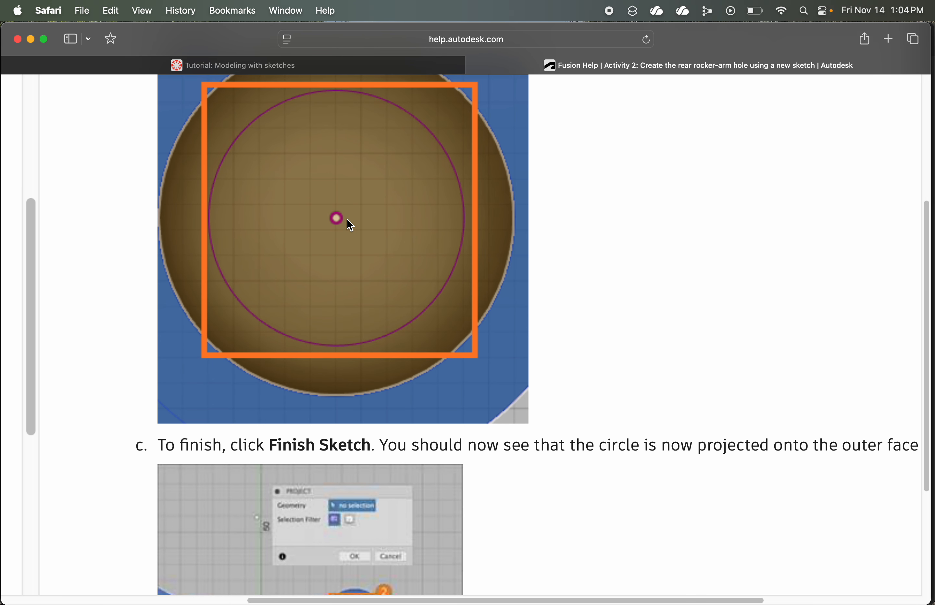
scroll(350, 225, "down", 7)
key("ctrl+Right")
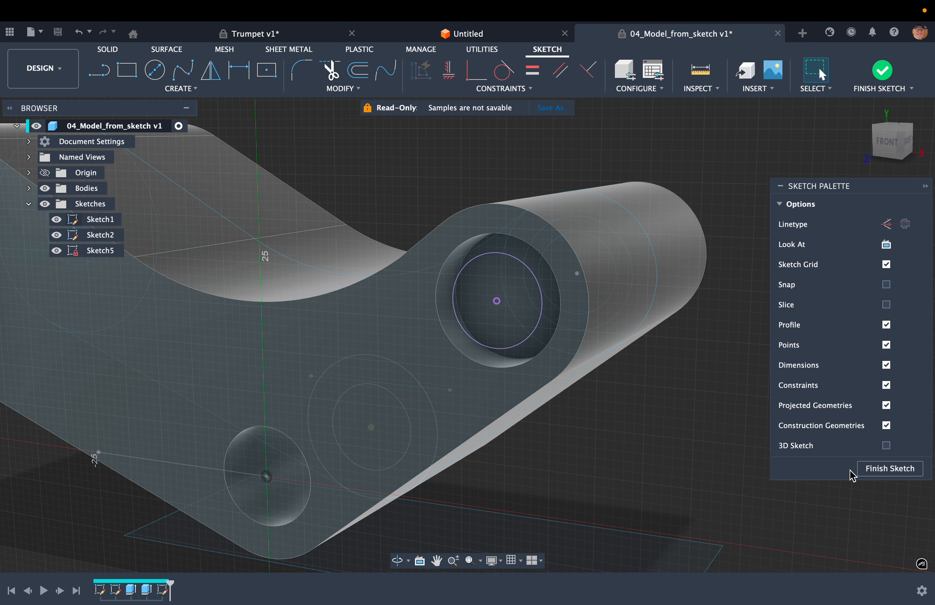
left_click(884, 471)
Select the projected circle profile, read the tutorial's To Object cut extrusion instructions in Safari, and return to Fusion
left_click(509, 341)
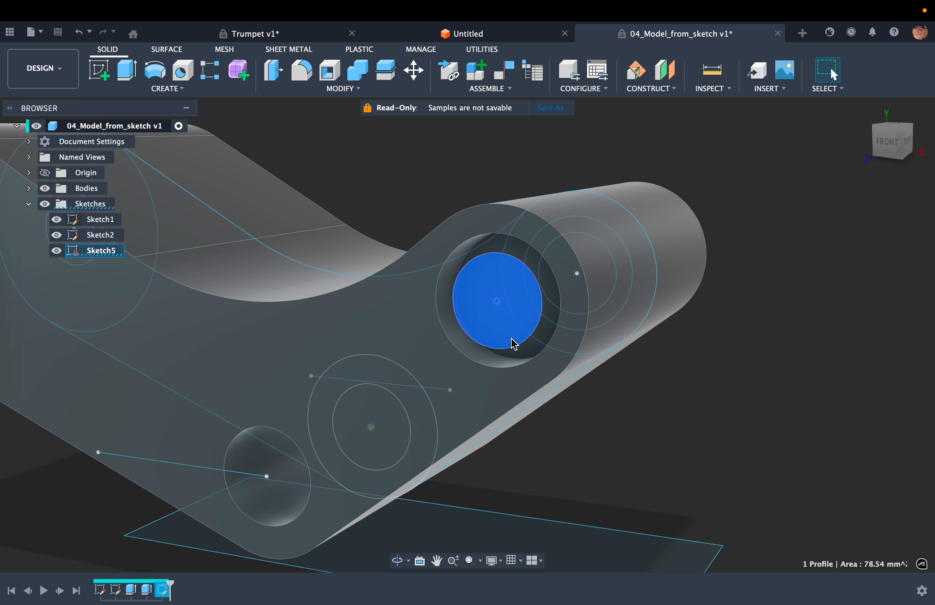
key("ctrl+Left")
scroll(496, 411, "down", 7)
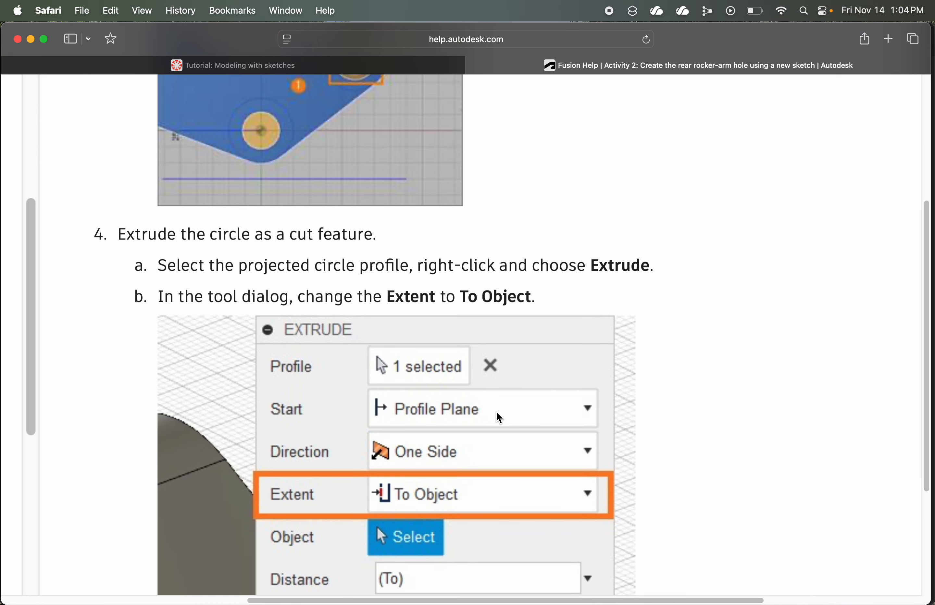
scroll(495, 411, "down", 9)
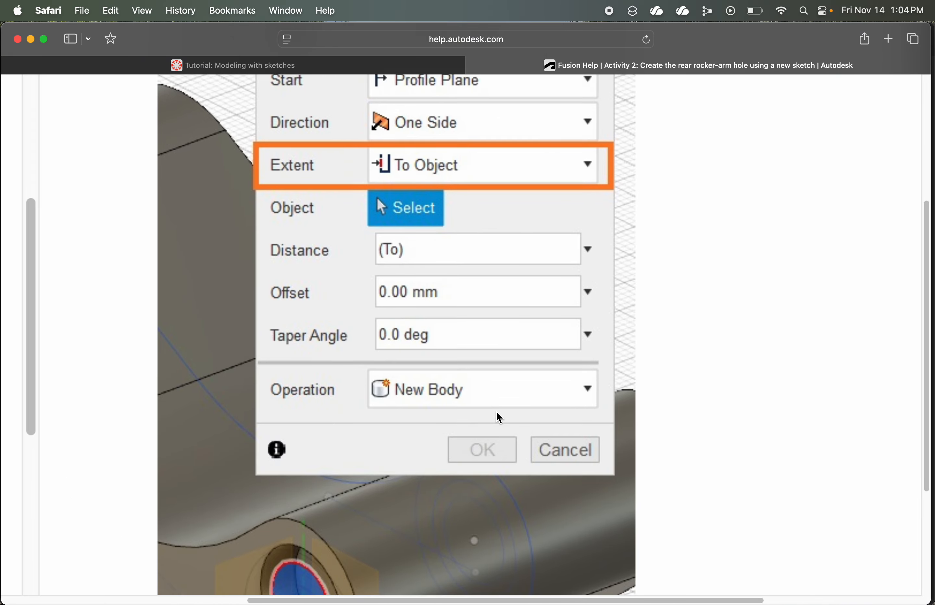
scroll(496, 411, "down", 1)
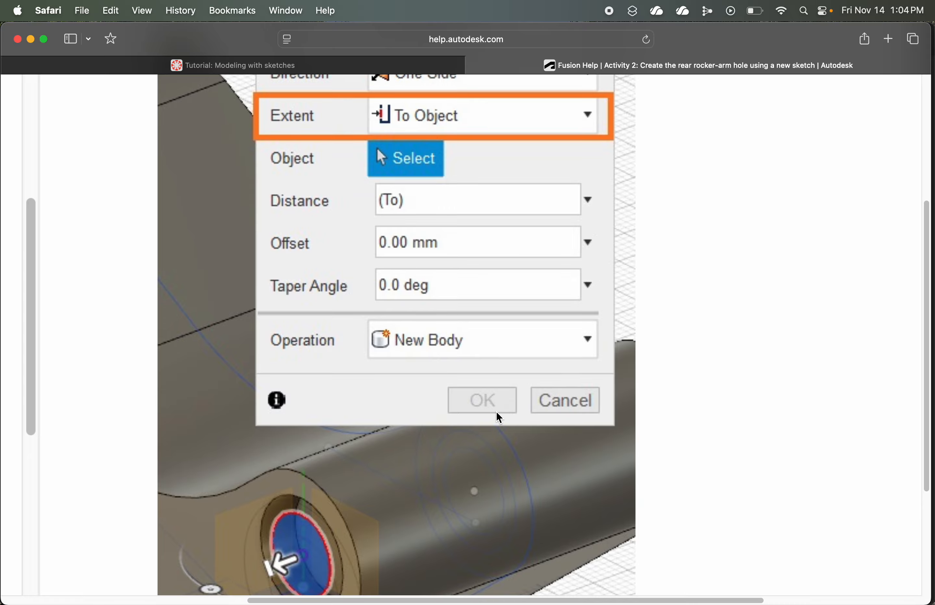
scroll(496, 412, "down", 9)
scroll(496, 412, "down", 2)
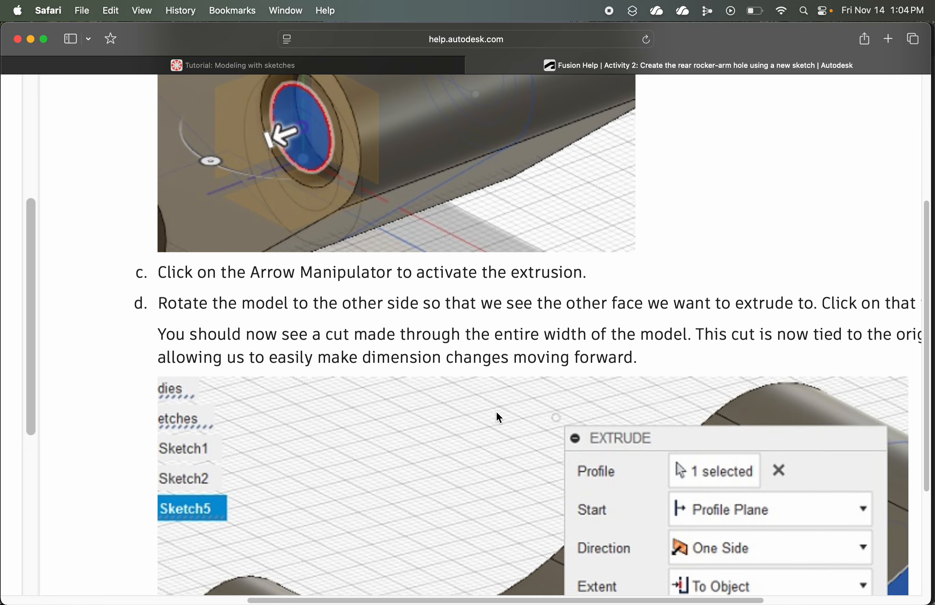
scroll(496, 411, "down", 3)
key("ctrl+Right")
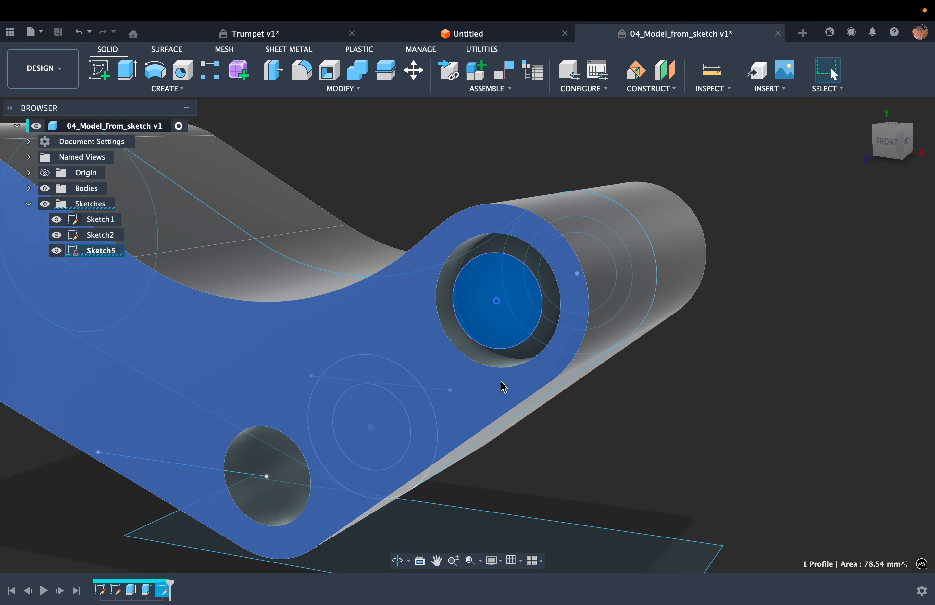
Extrude the projected circle as a cut with extent type To Object, ending at the rocker arm's opposite outer face
key("e")
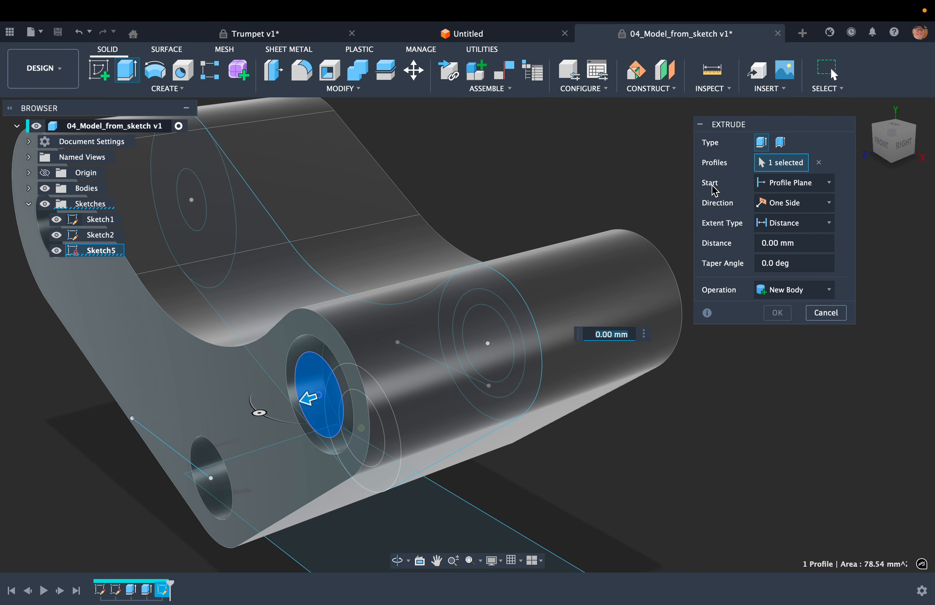
left_click(785, 188)
left_click(785, 186)
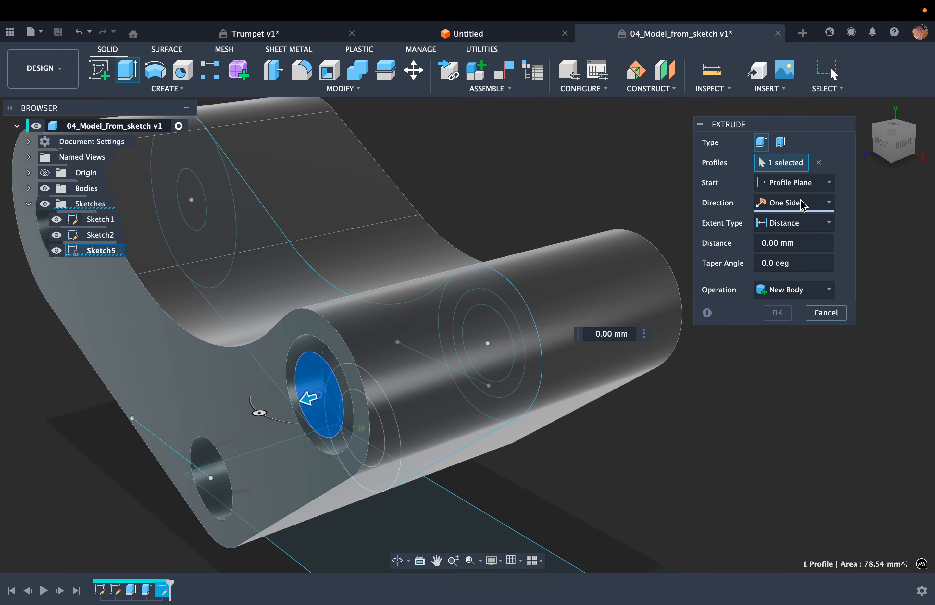
left_click(828, 222)
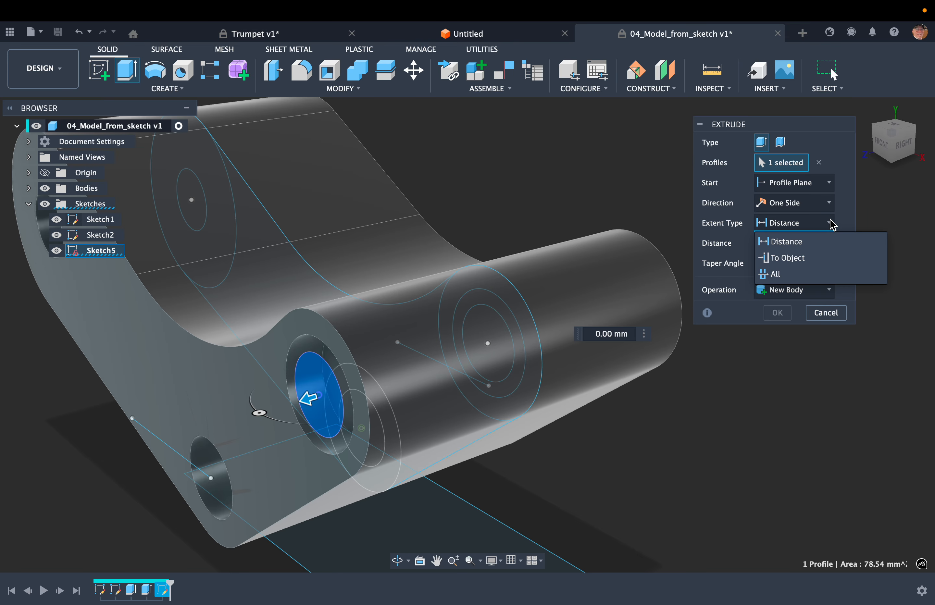
left_click(824, 259)
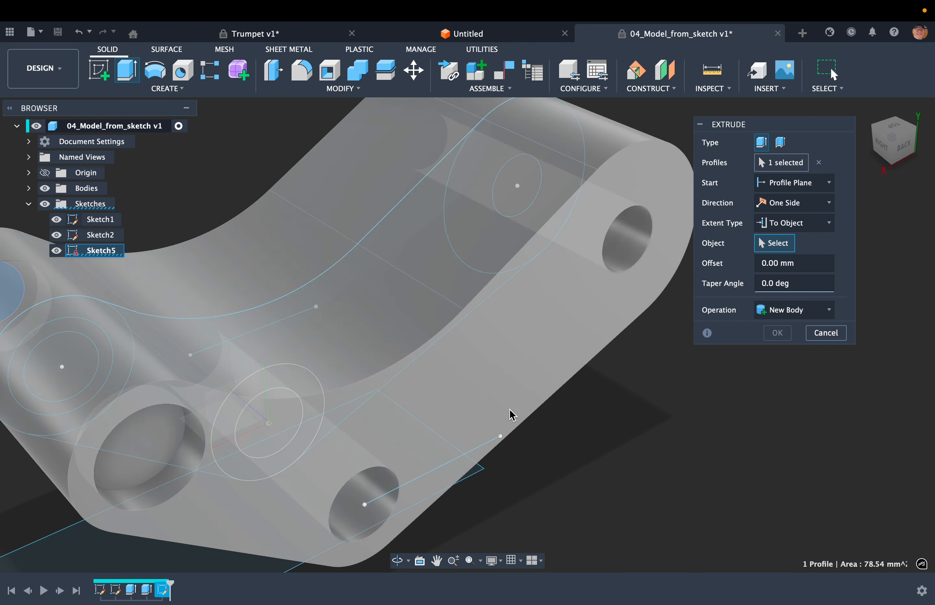
left_click(497, 412)
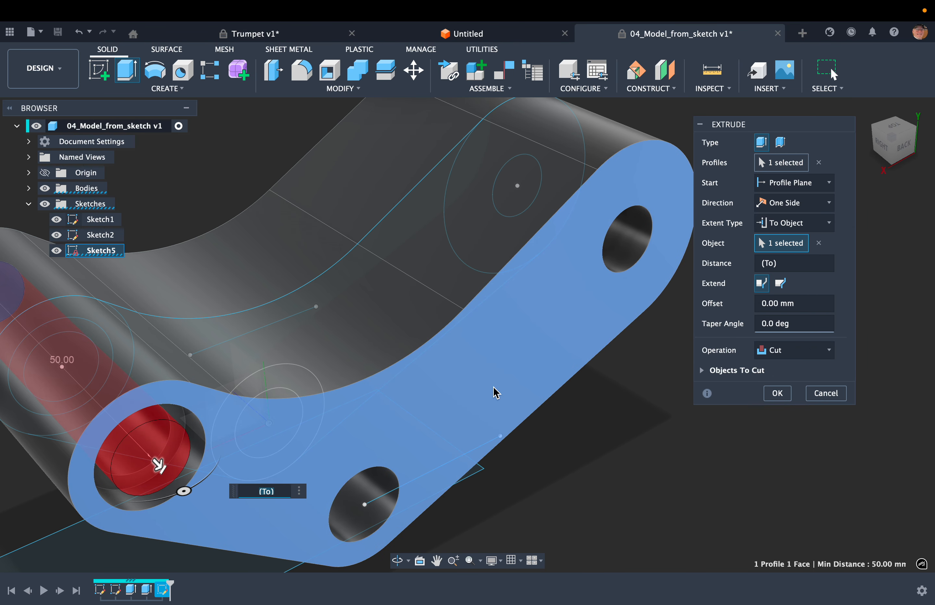
scroll(497, 392, "left", 10, "shift")
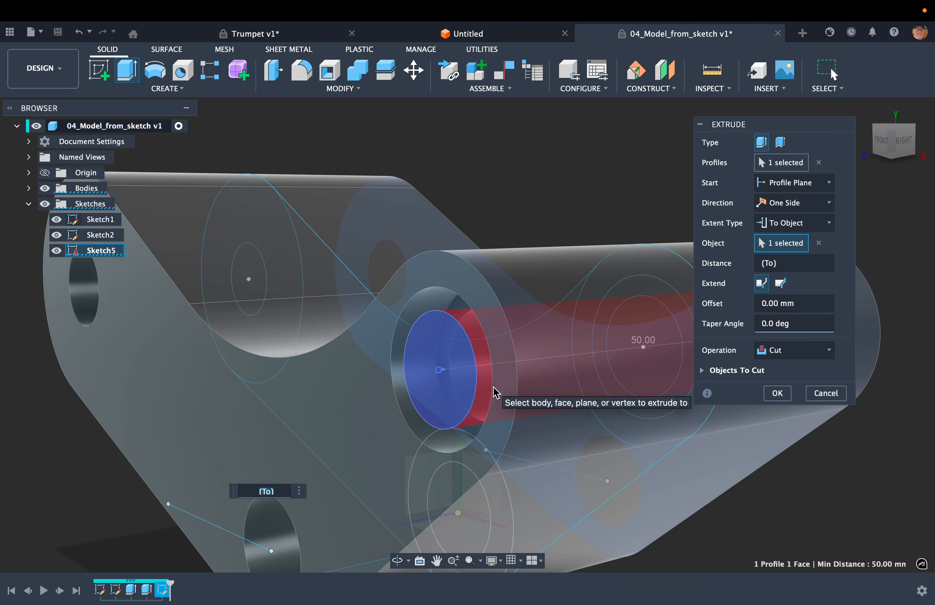
left_click(773, 393)
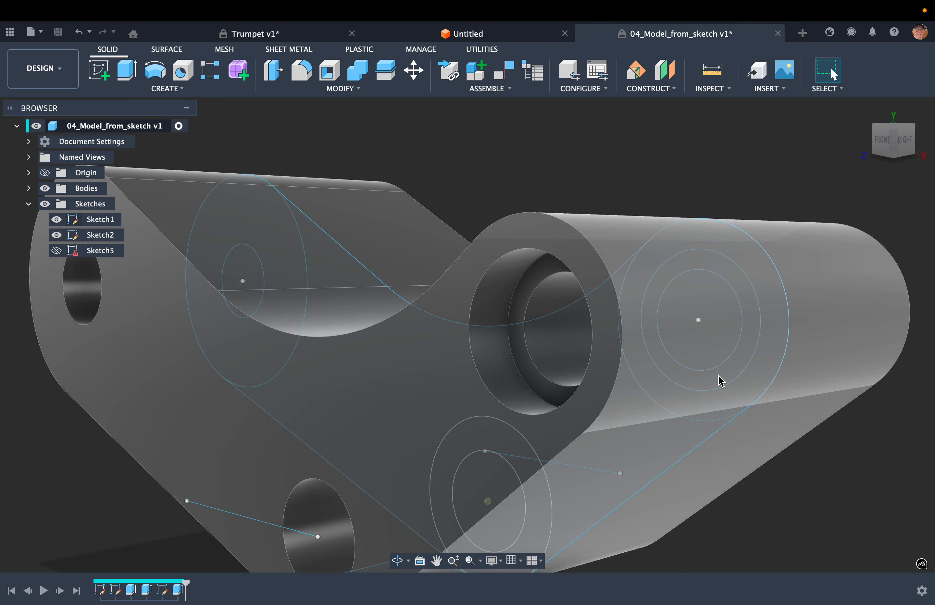
Inspect the rear hole cut through the rocker arm and compare it with the Activity 2 result in Safari
scroll(579, 330, "left", 8, "shift")
scroll(580, 330, "right", 4, "shift")
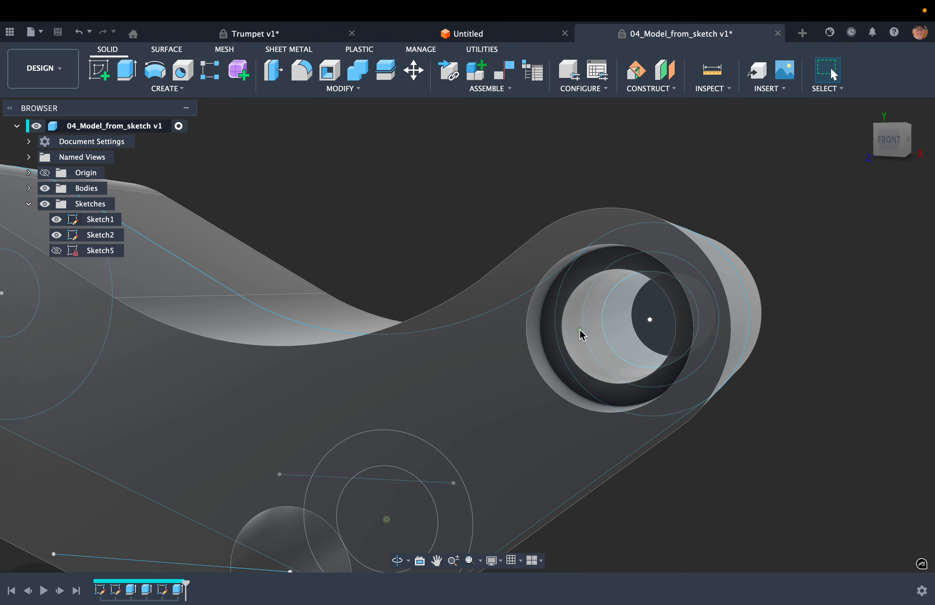
scroll(580, 330, "left", 2, "shift")
key("ctrl+Left")
scroll(367, 378, "down", 3)
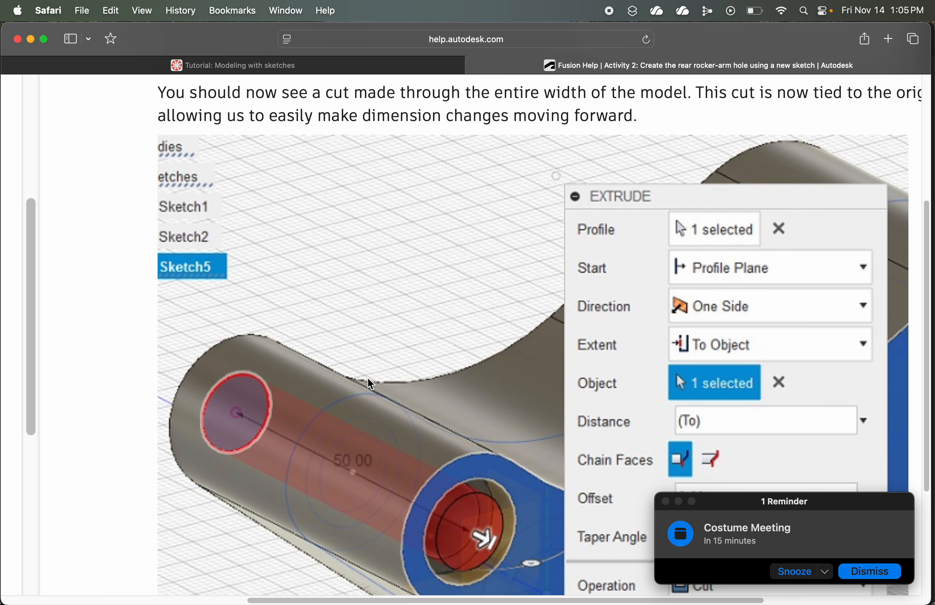
left_click(864, 570)
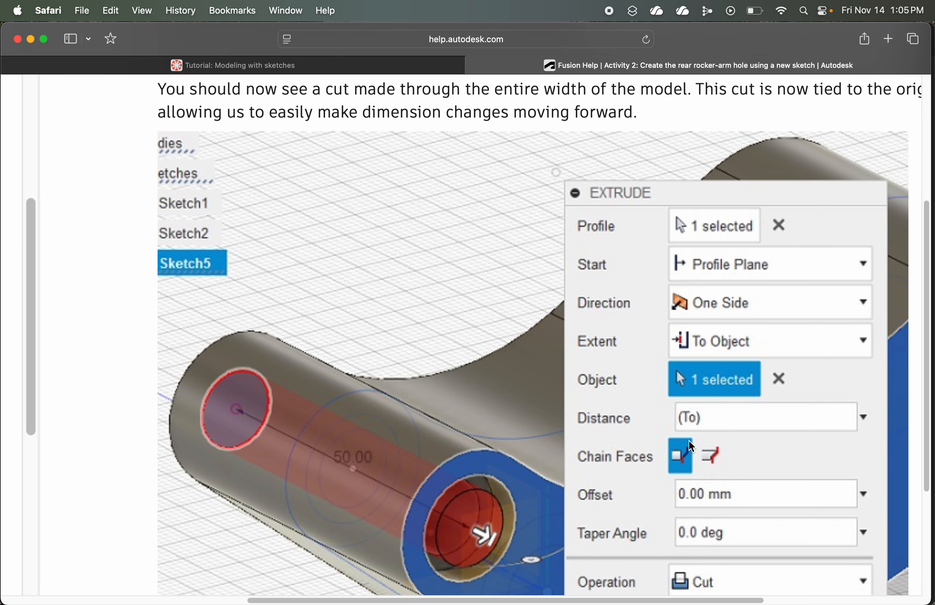
scroll(689, 443, "down", 20)
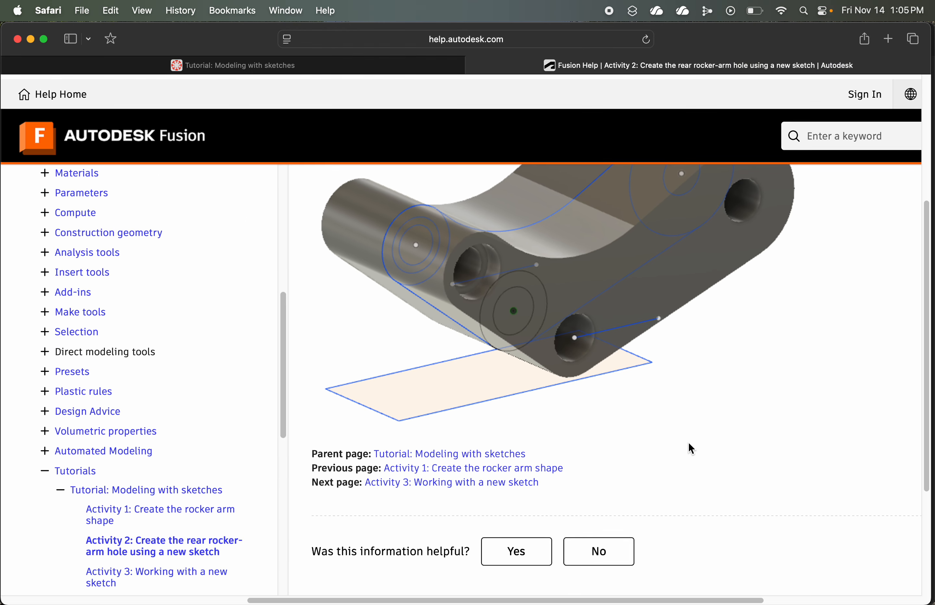
scroll(688, 442, "down", 2)
scroll(463, 312, "down", 2)
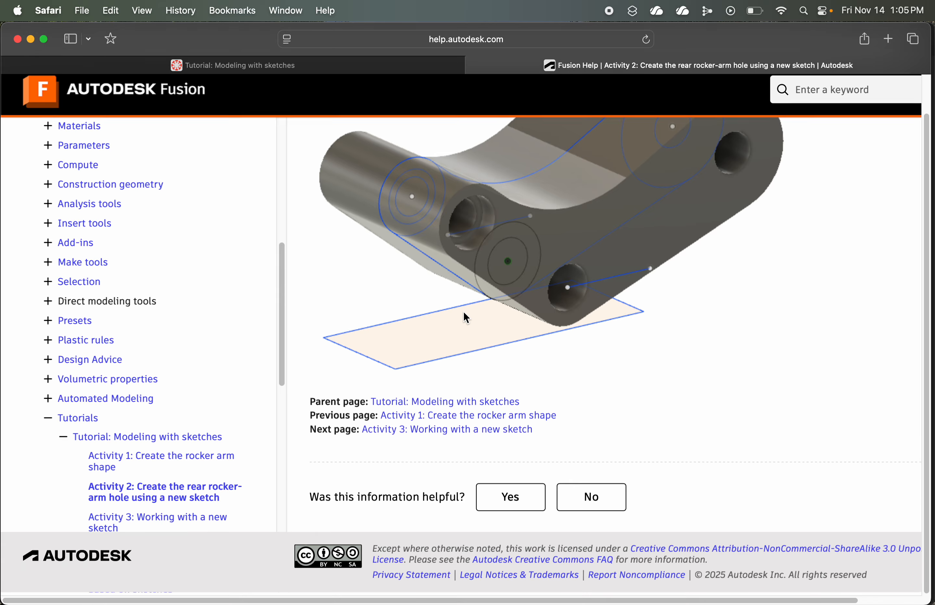
Open Activity 3: Working with a new sketch and read its instructions for sketching a new circle profile
left_click(434, 435)
scroll(456, 397, "down", 1)
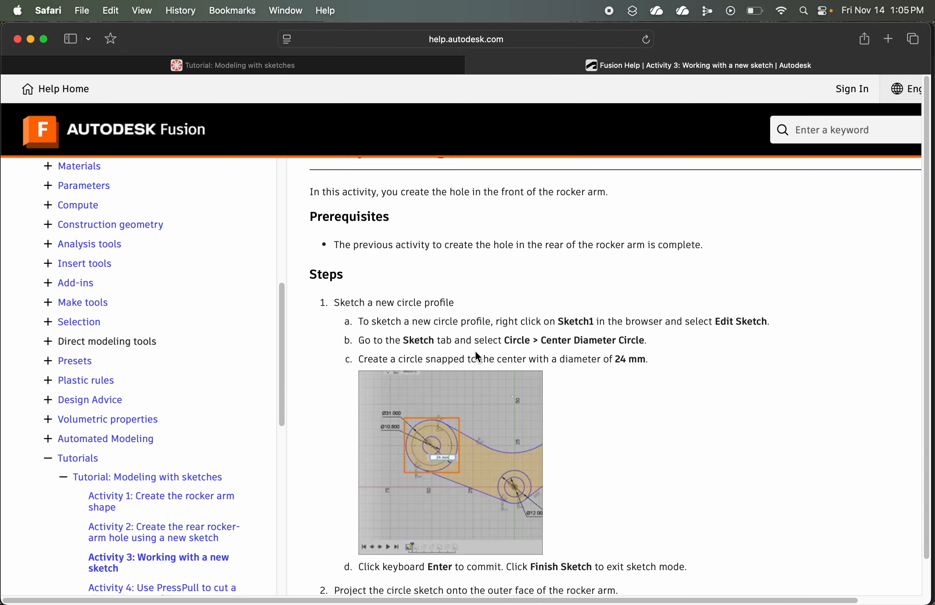
scroll(480, 328, "up", 5, "ctrl")
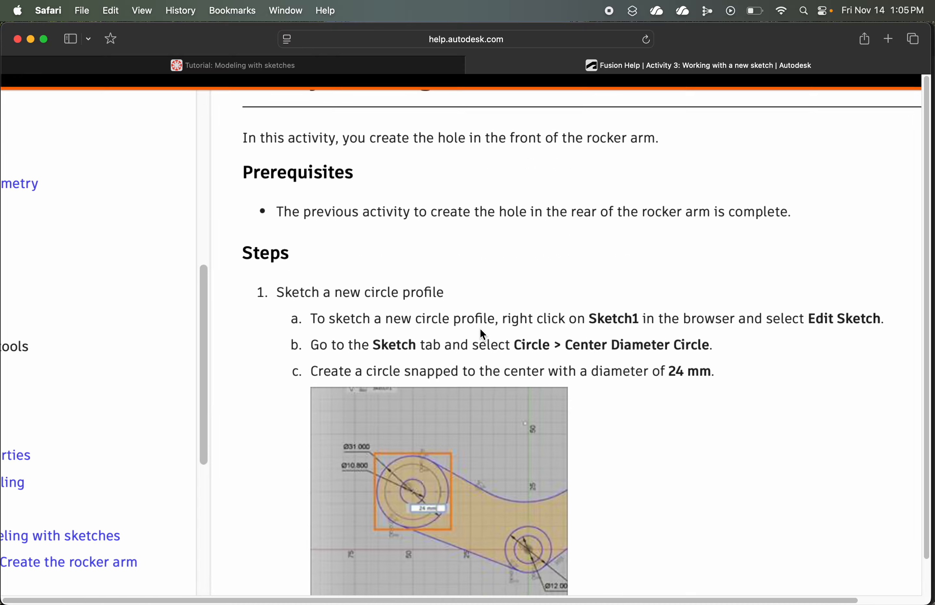
scroll(480, 328, "down", 2)
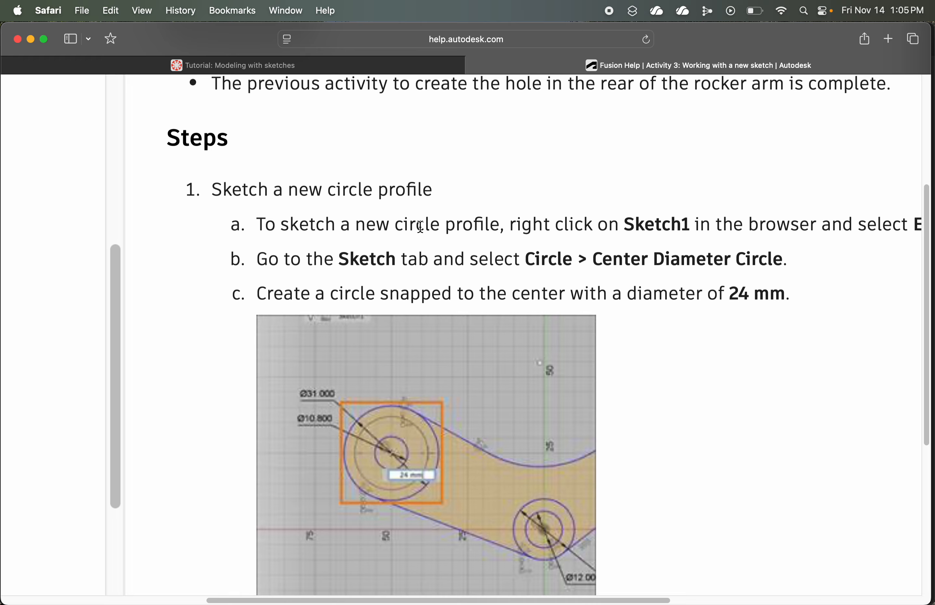
scroll(419, 227, "right", 10)
Switch to Fusion, open Sketch1 for editing, and recheck the tutorial's circle instructions in Safari
key("ctrl+Right")
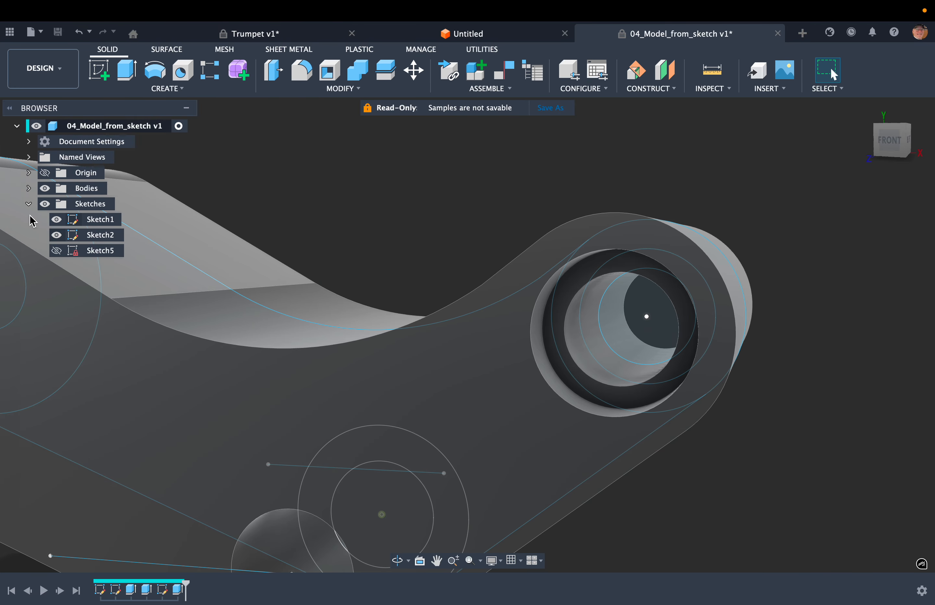
left_click(74, 225)
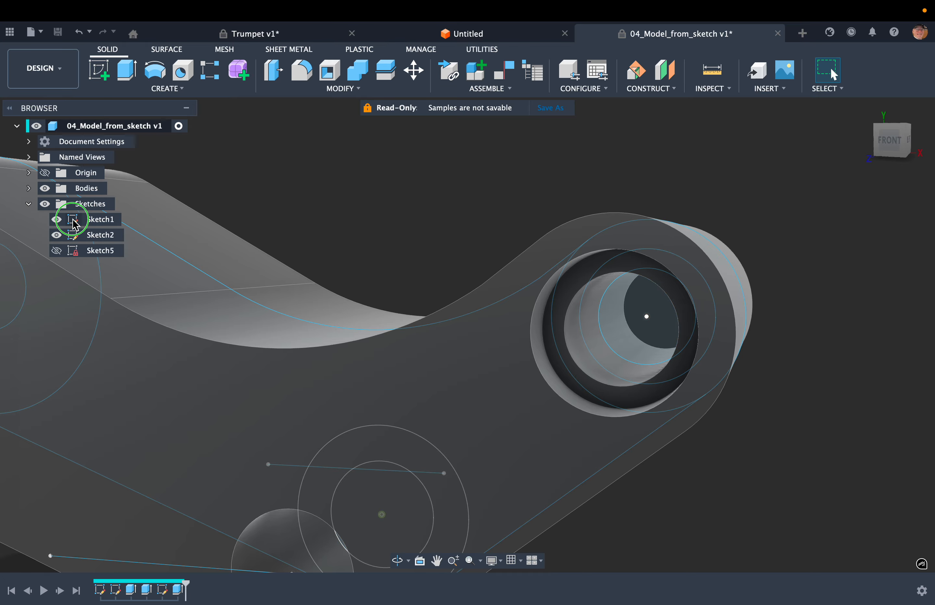
right_click(75, 224)
left_click(120, 281)
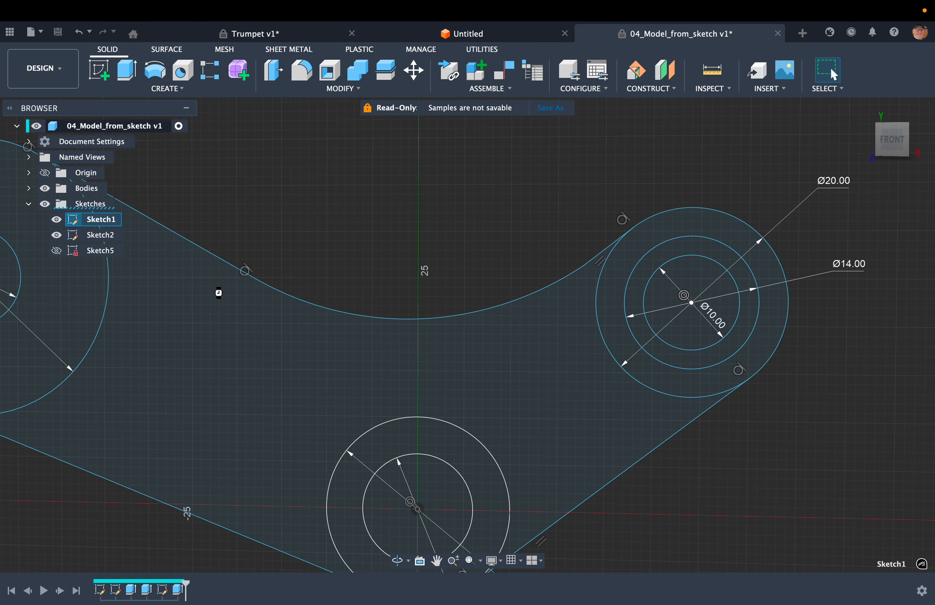
key("ctrl+Left")
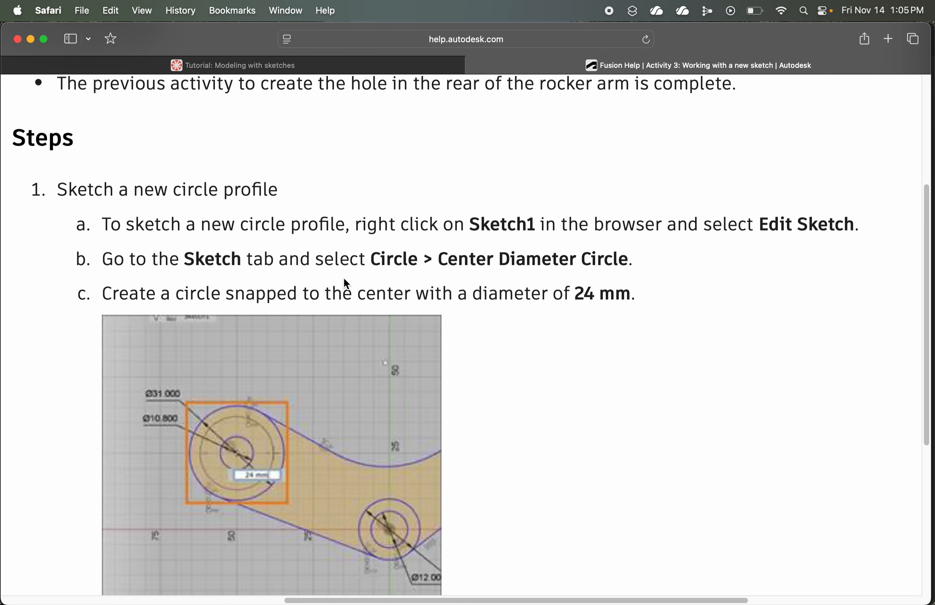
scroll(438, 338, "down", 5)
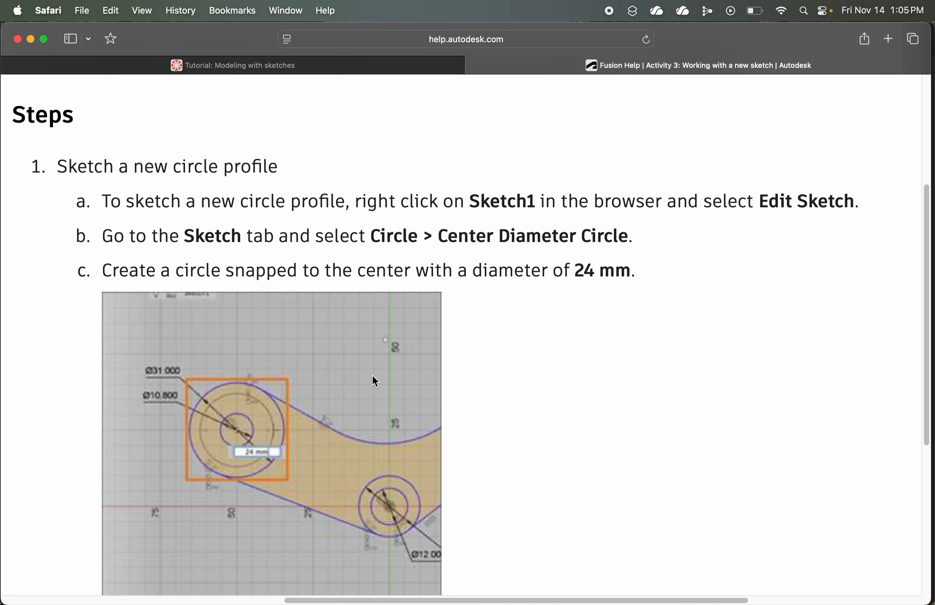
key("ctrl+Right")
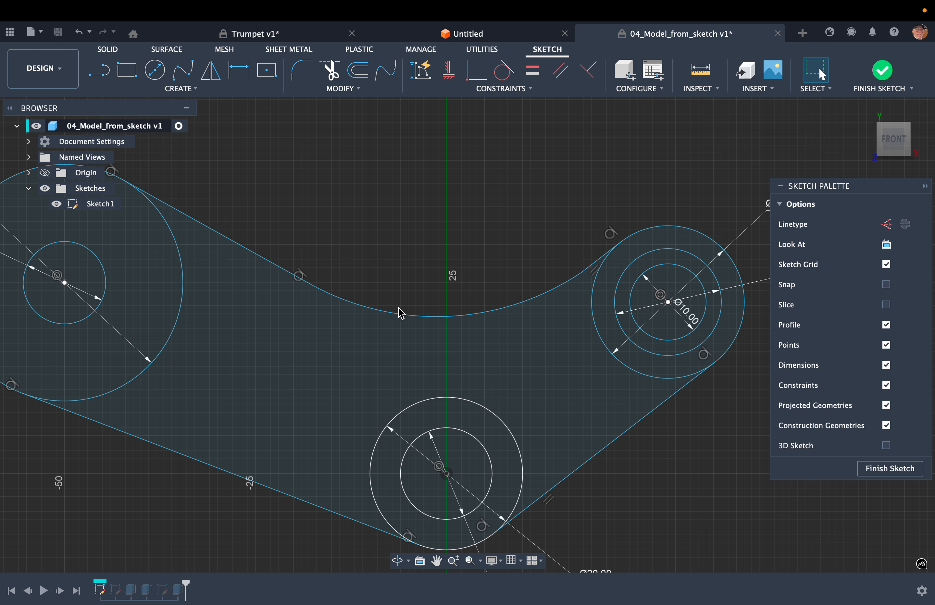
Draw a 24 mm center diameter circle in Sketch1, concentric with the 10.8 mm circle
scroll(401, 313, "left", 5)
scroll(401, 313, "left", 3)
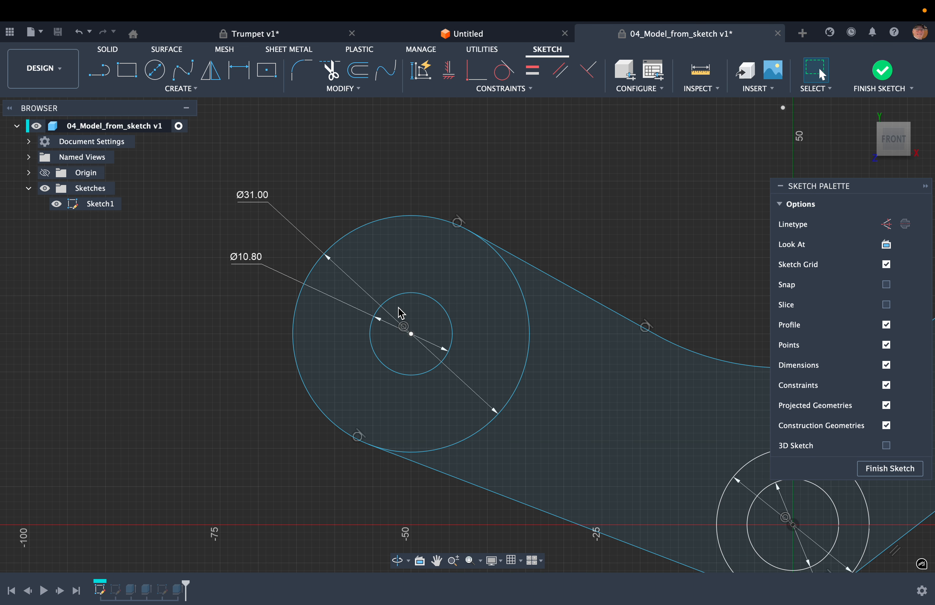
key("c")
left_click(411, 334)
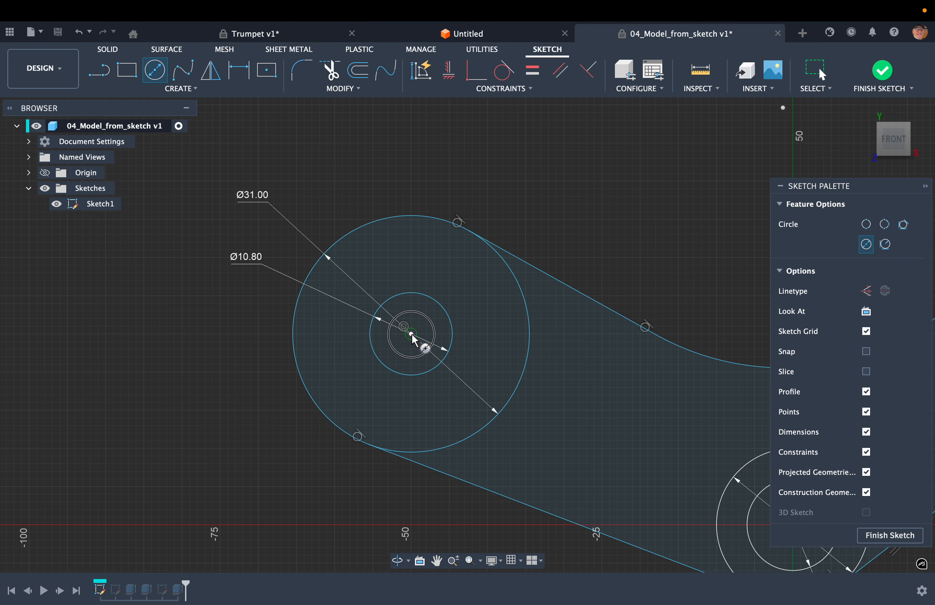
type("24mm")
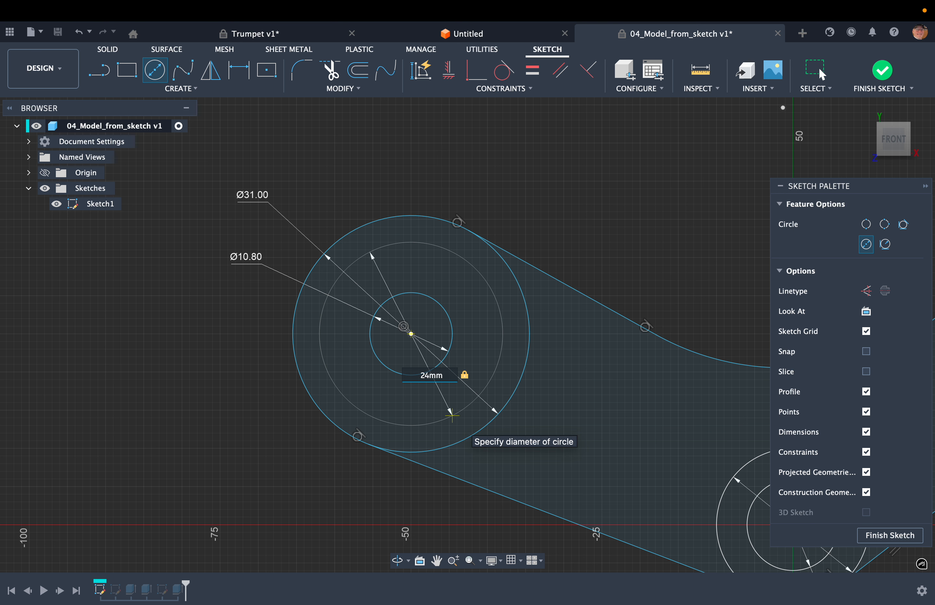
key("Return")
Read the tutorial's instructions in Safari on projecting the circle onto the outer face, and finish Sketch1 in Fusion
key("ctrl+Left")
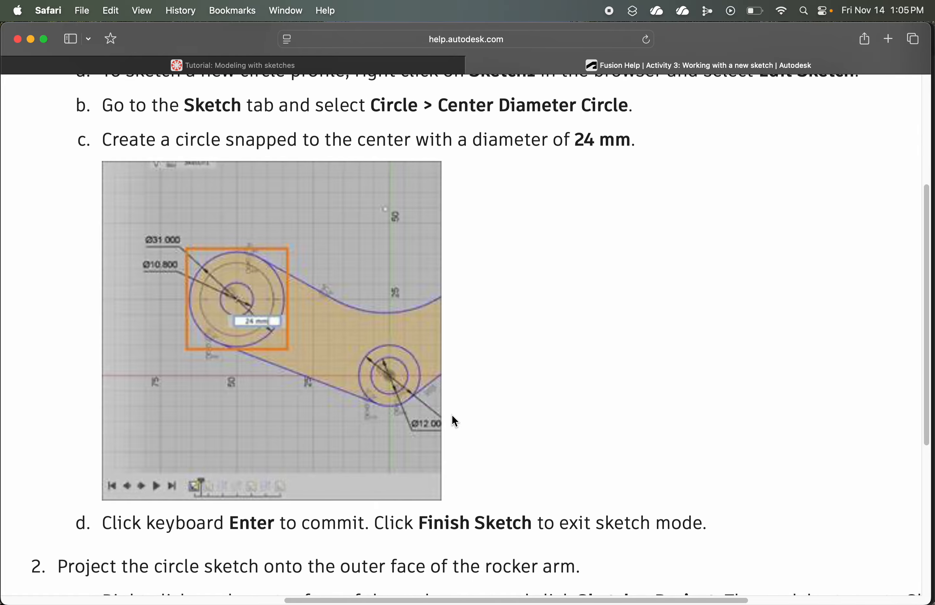
scroll(441, 415, "down", 5)
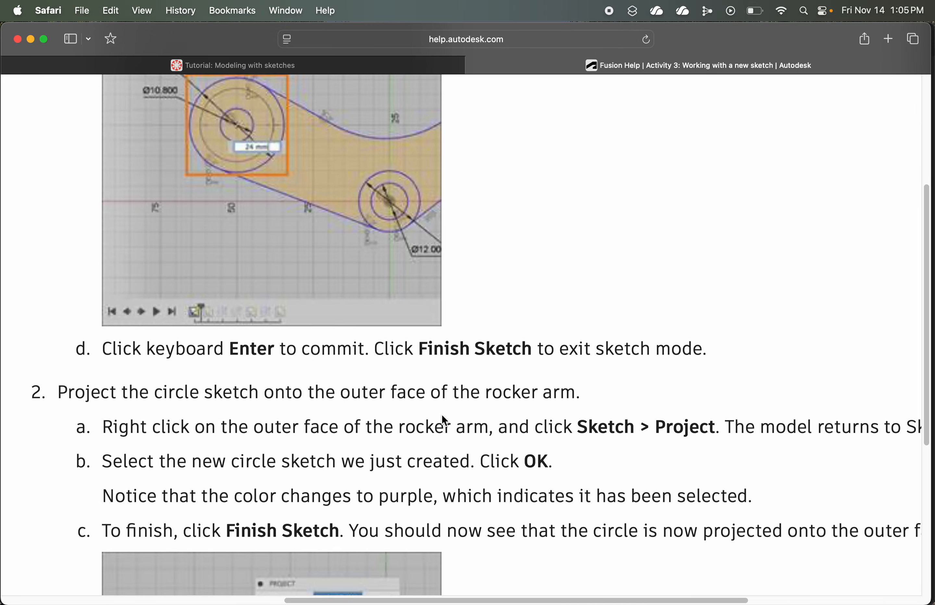
scroll(441, 414, "down", 1)
scroll(441, 414, "down", 3)
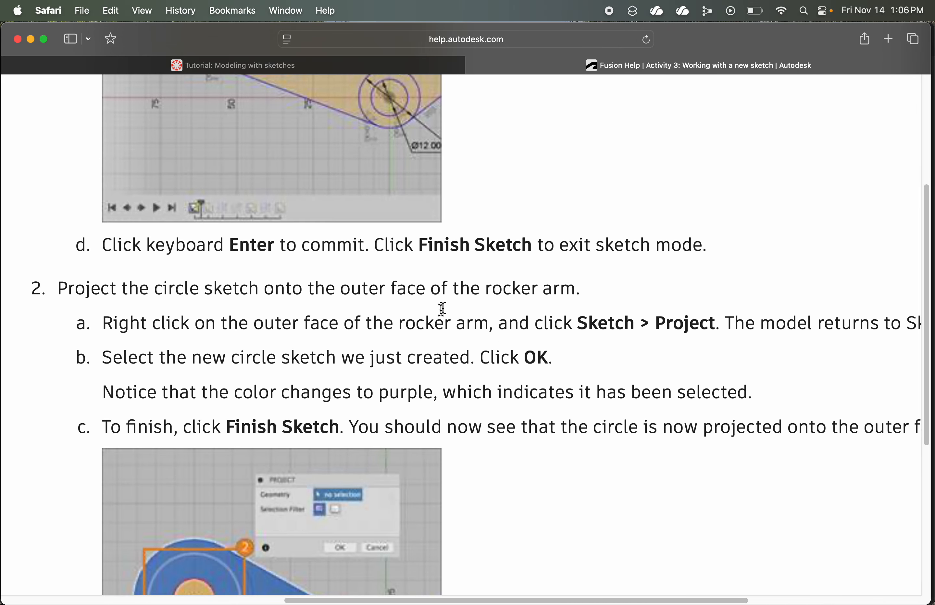
scroll(449, 259, "down", 4)
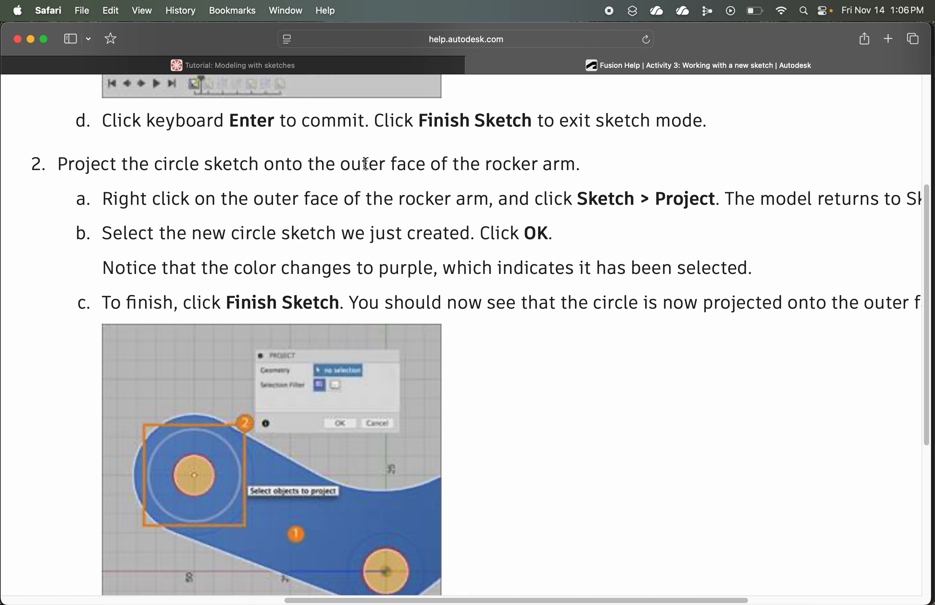
key("ctrl+Right")
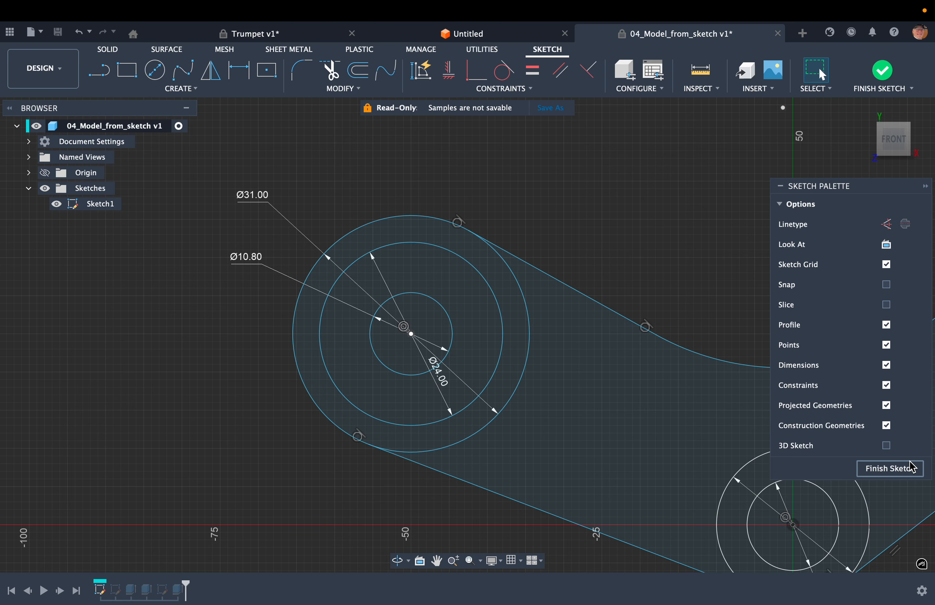
left_click(910, 468)
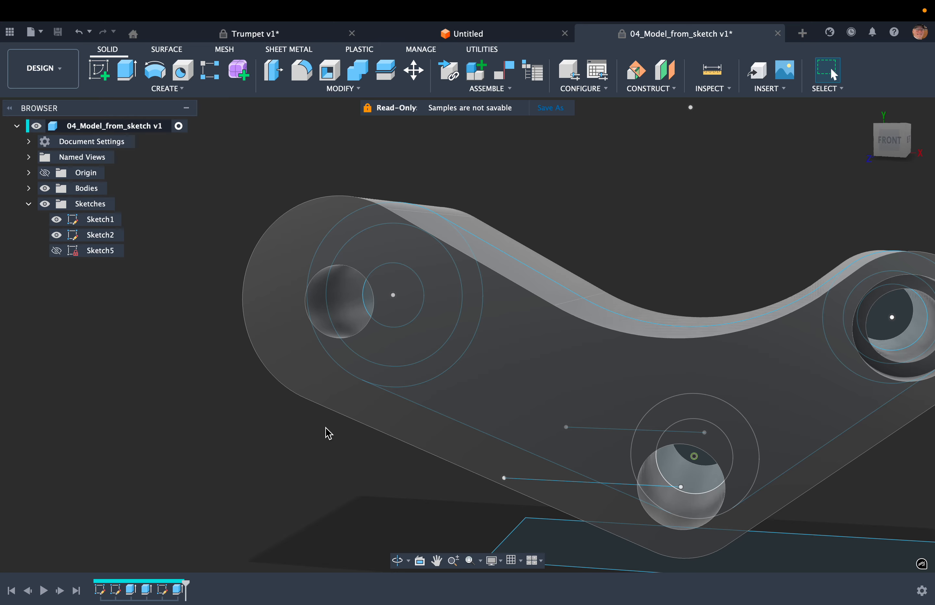
Create a sketch on the rocker arm's outer face and project Sketch1's 24 mm circle onto it with the projection link enabled
key("l")
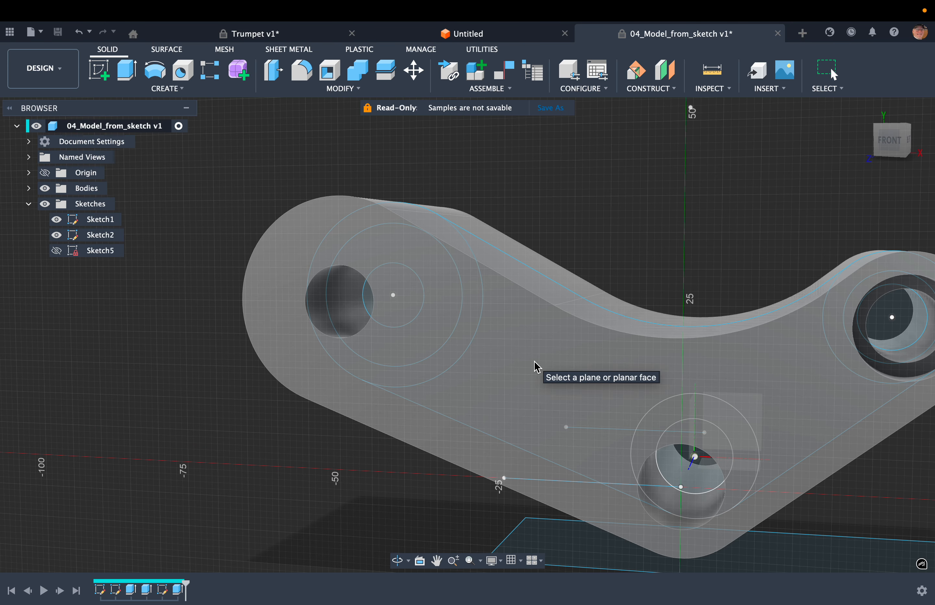
left_click(536, 368)
key("p")
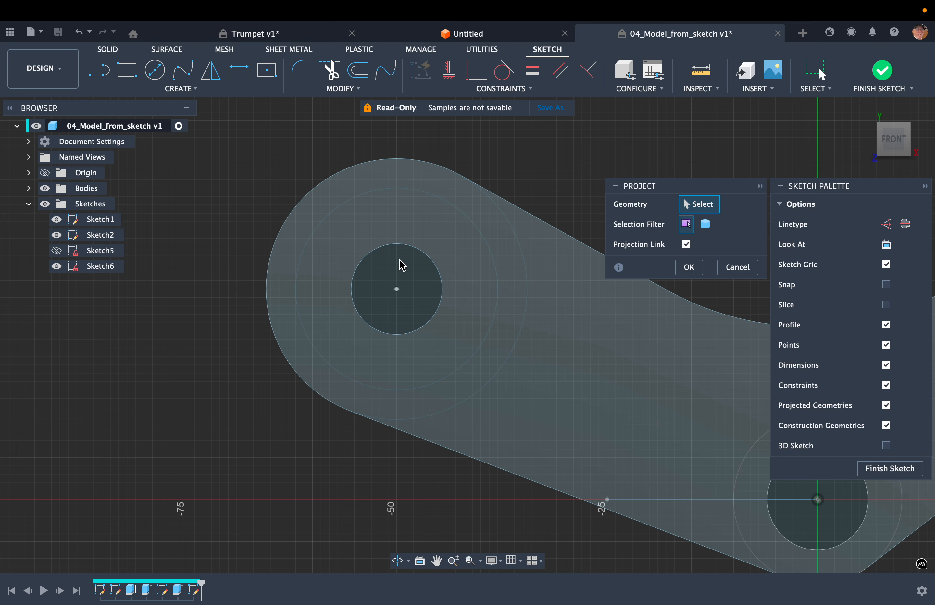
left_click(411, 391)
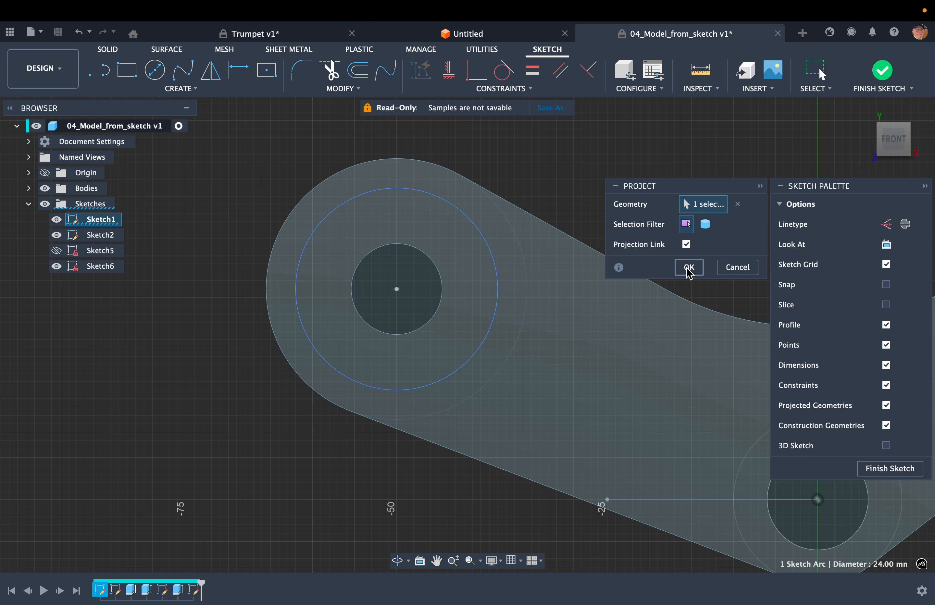
left_click(688, 267)
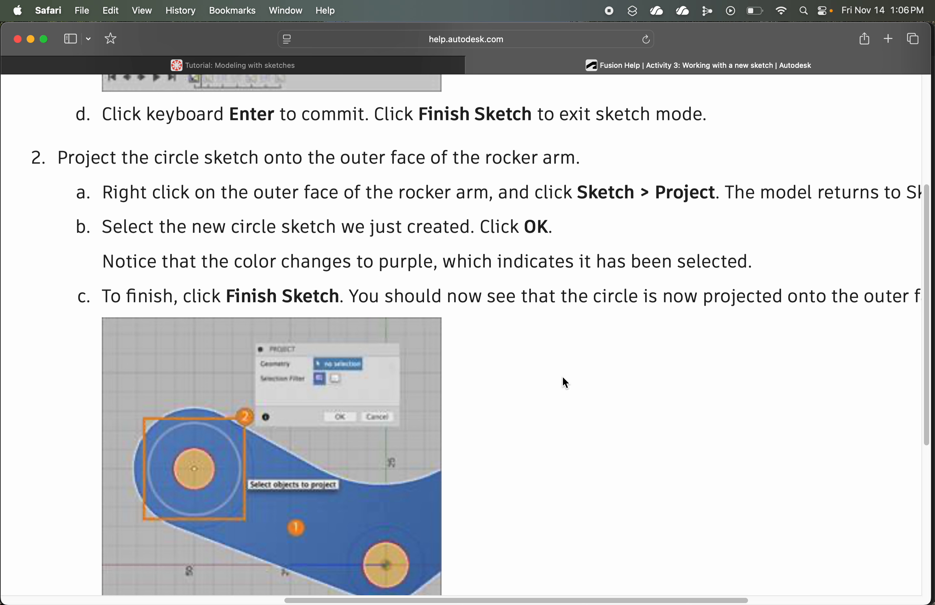
Read the tutorial's -10 mm cut extrusion instructions in Safari, and finish the outer-face sketch in Fusion
scroll(563, 378, "down", 2)
scroll(562, 378, "down", 15)
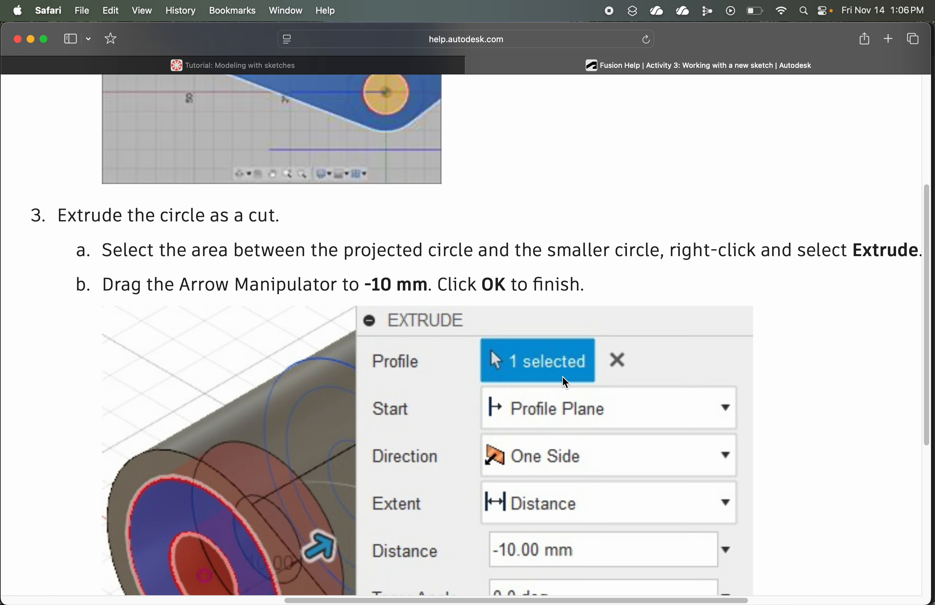
scroll(562, 378, "down", 1)
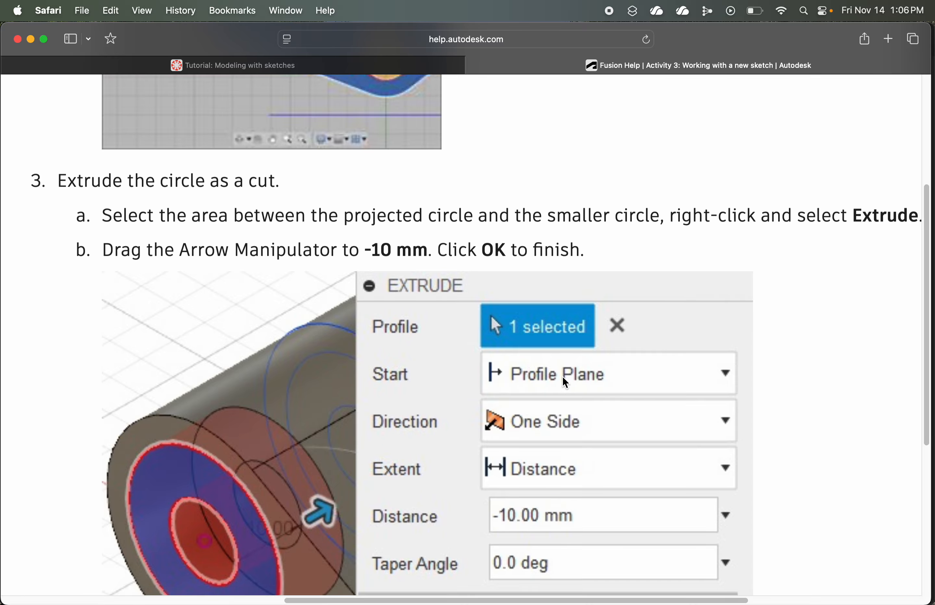
scroll(563, 376, "down", 4)
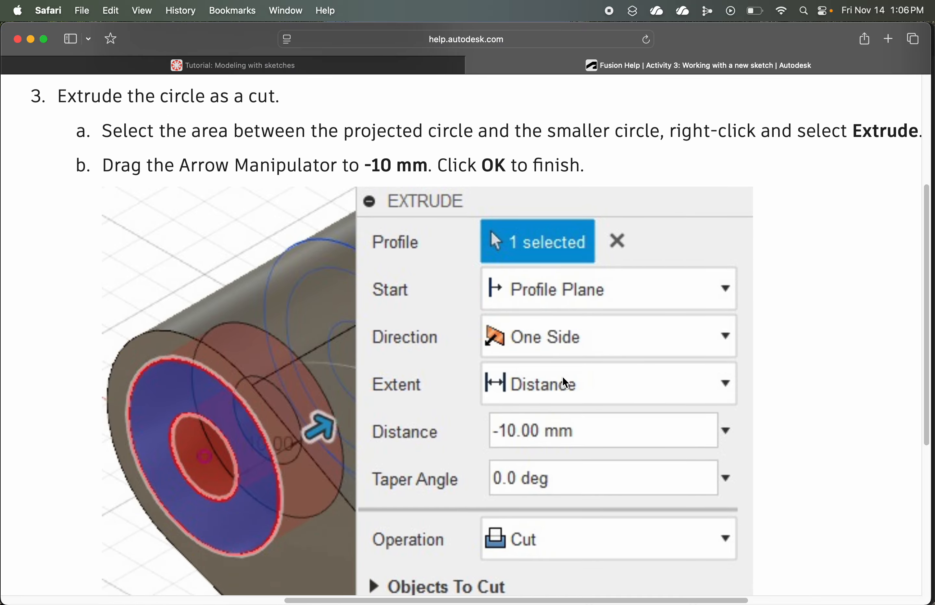
key("super+Tab")
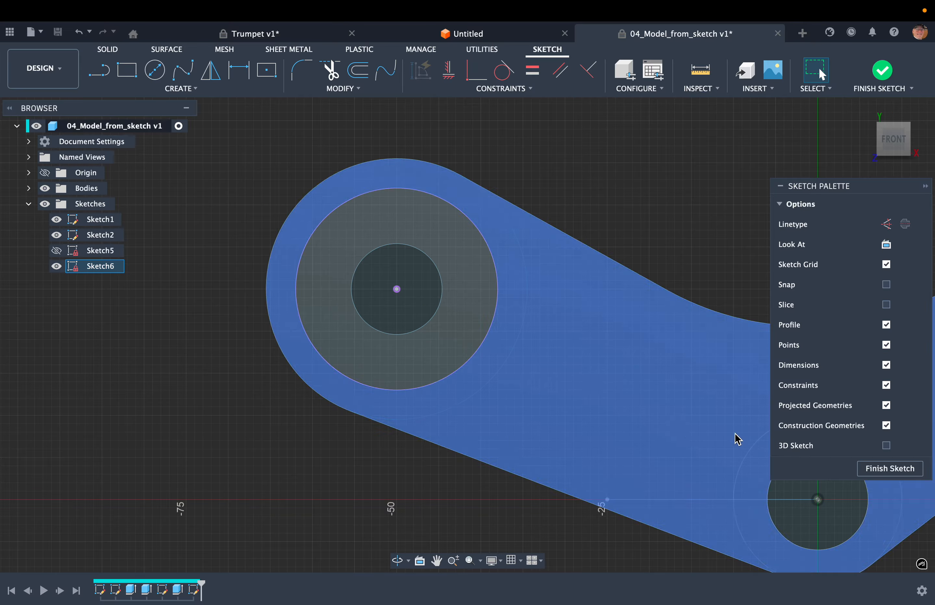
left_click(889, 469)
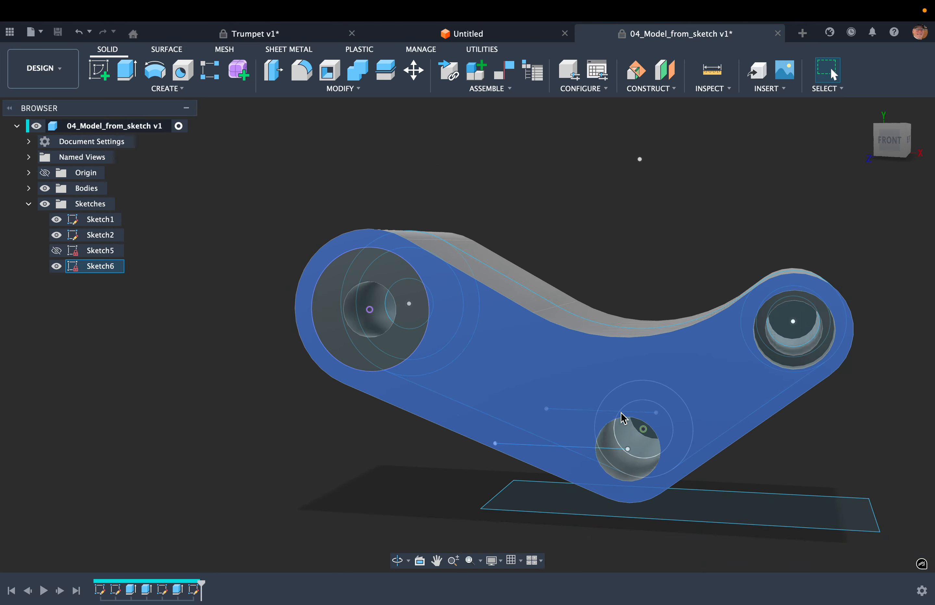
left_click(348, 359)
key("e")
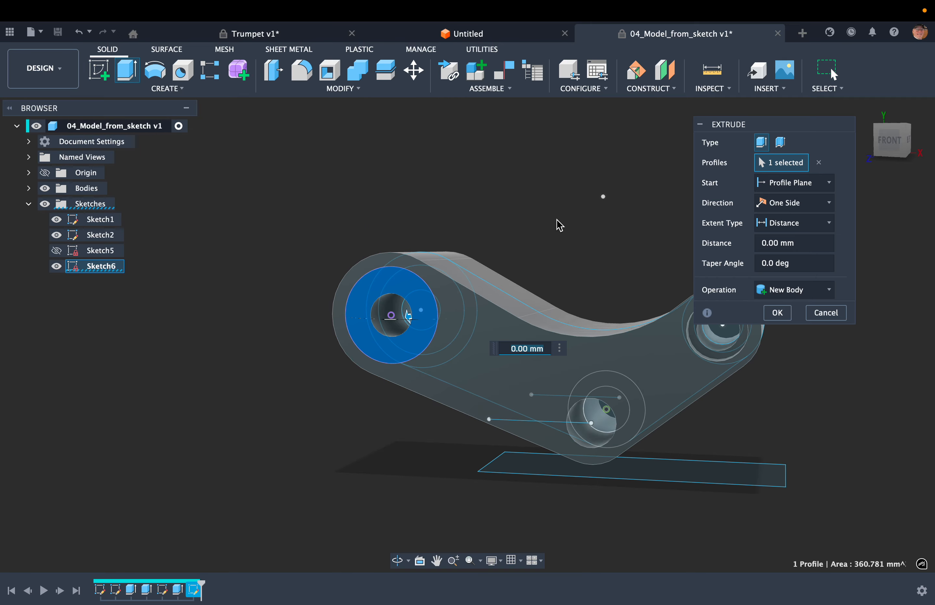
key("Escape")
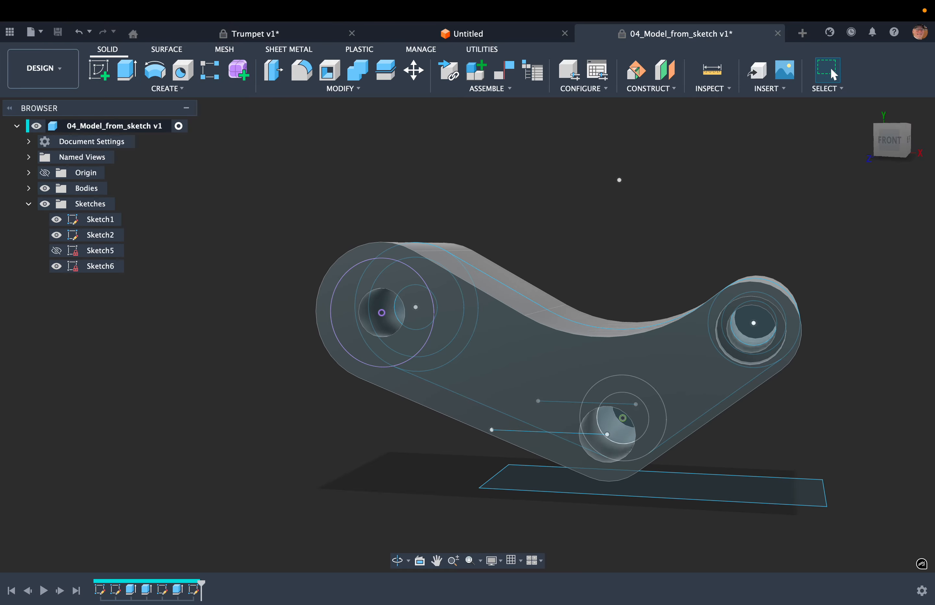
scroll(412, 372, "up", 5)
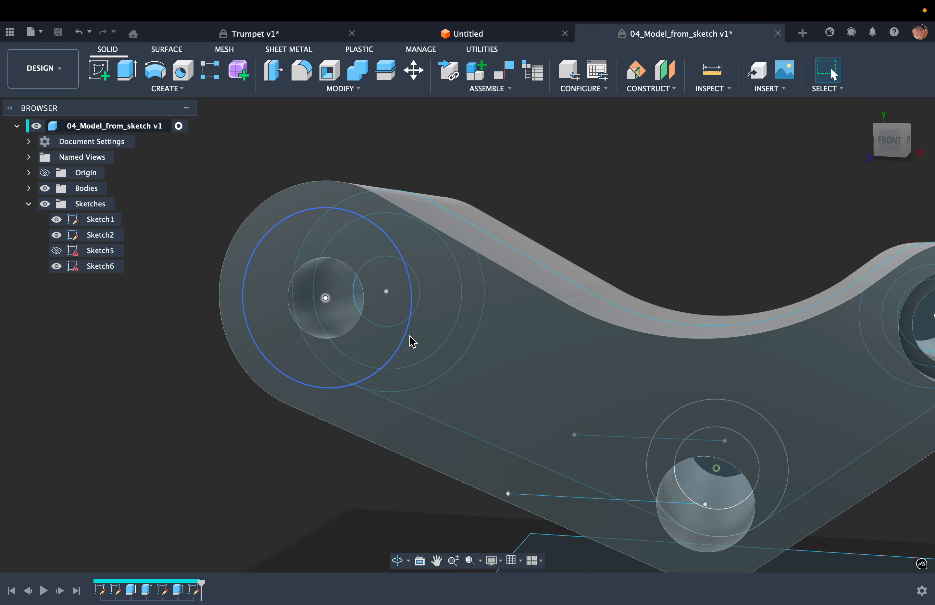
Review the tutorial's cut extrusion and mirror instructions in Safari, and return to Fusion
key("ctrl+Left")
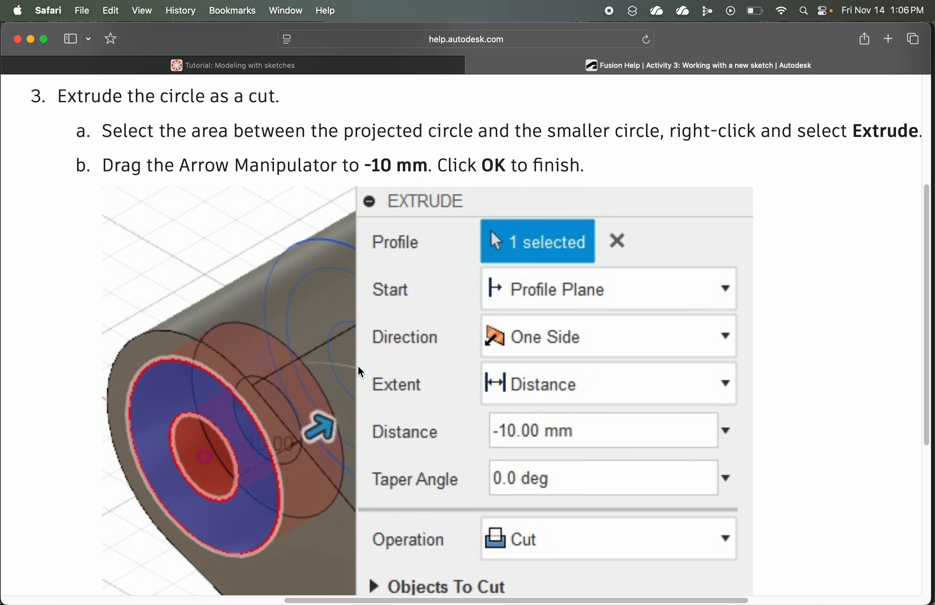
key("super+Tab")
scroll(351, 334, "down", 15)
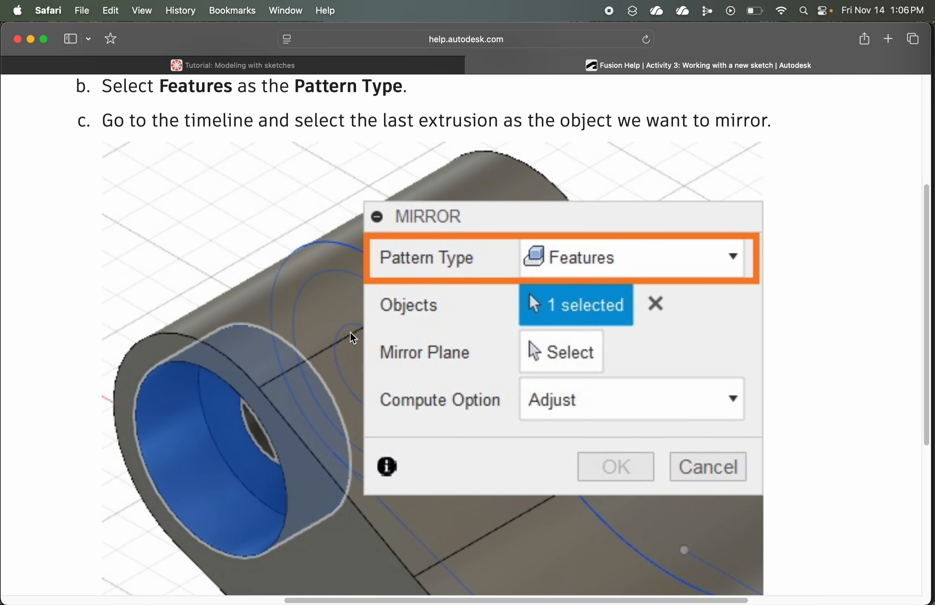
scroll(350, 331, "up", 8)
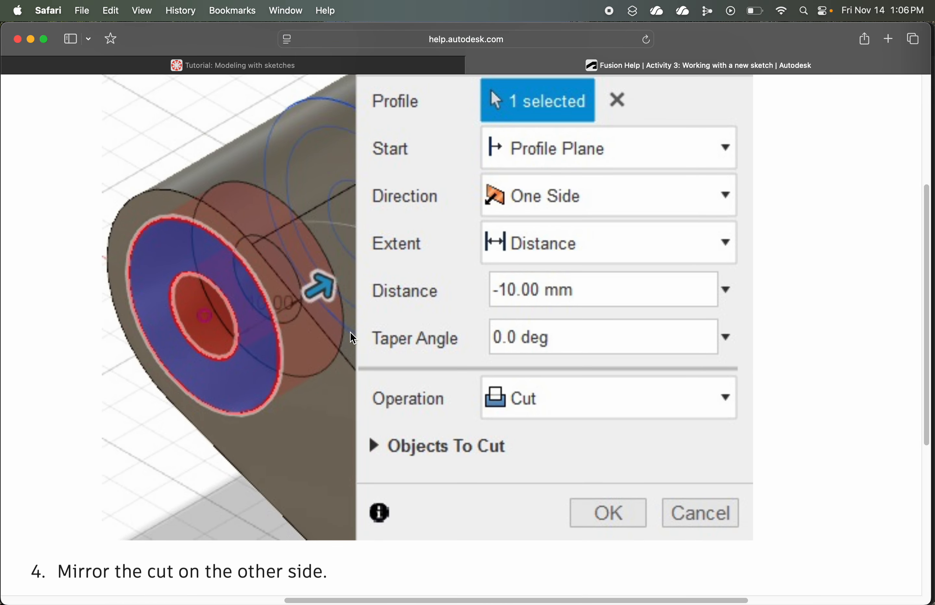
key("super+Tab")
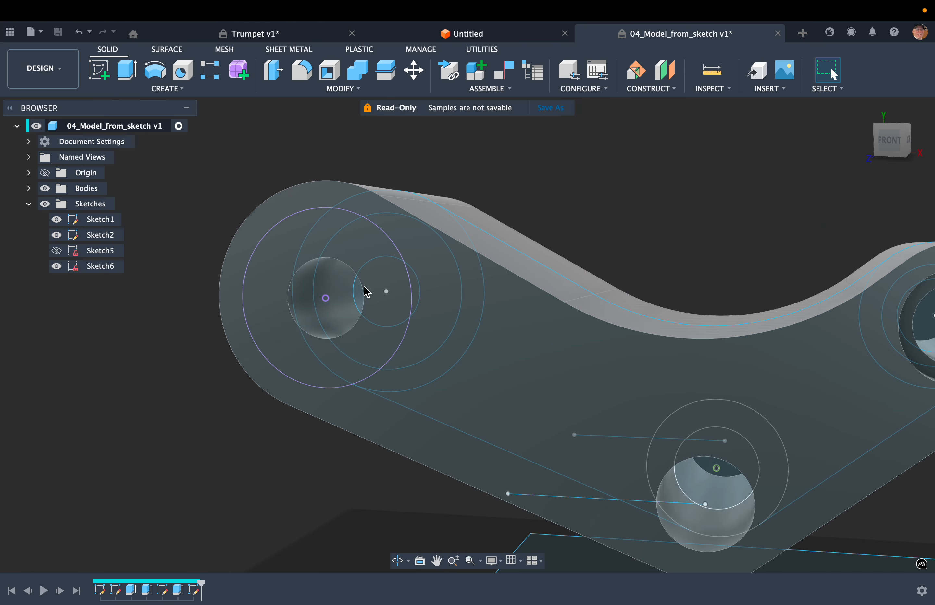
Extrude the ring between the projected circle and the smaller hole by -10 mm as a cut
left_click(328, 360)
key("e")
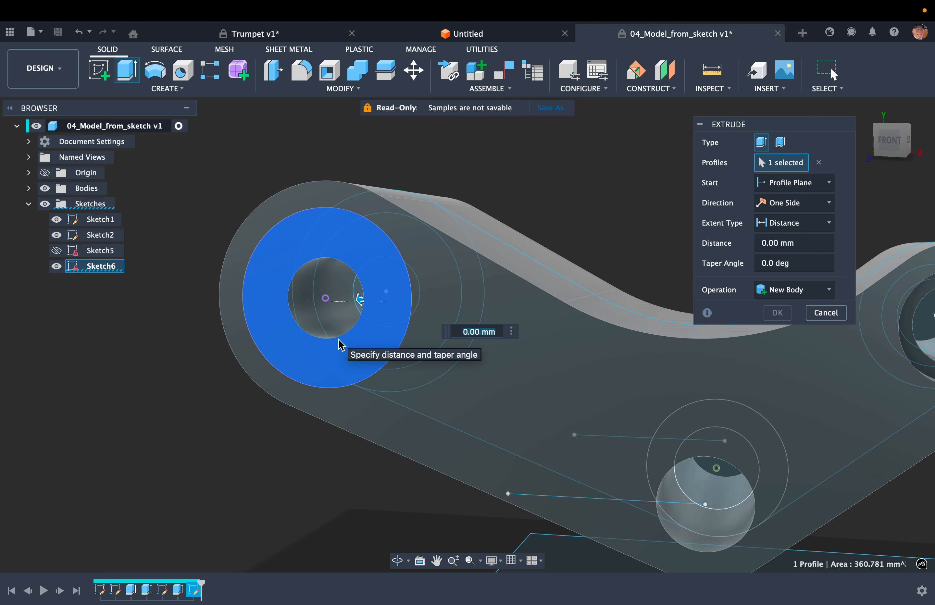
scroll(223, 401, "right", 10, "shift")
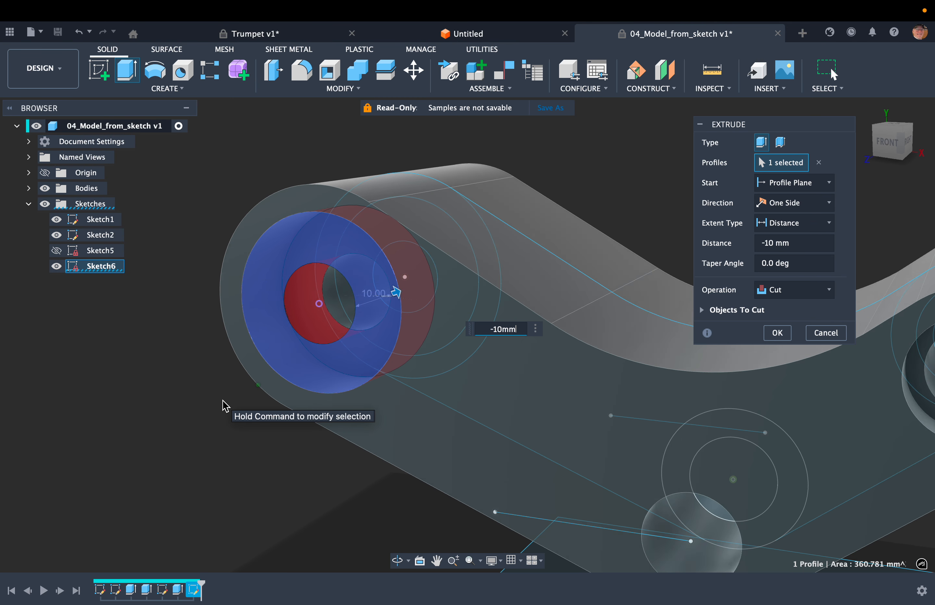
scroll(222, 400, "left", 10, "shift")
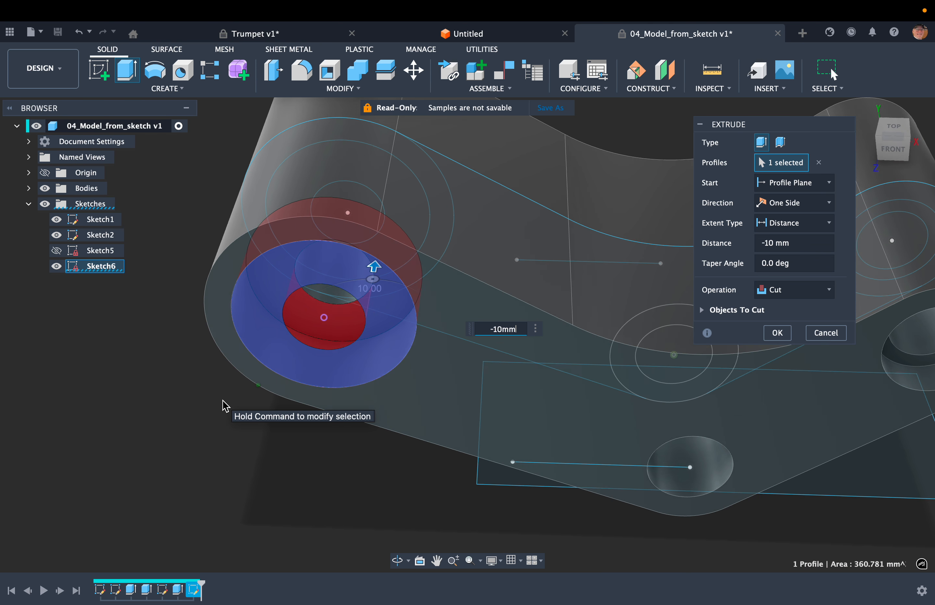
scroll(222, 400, "right", 10, "shift")
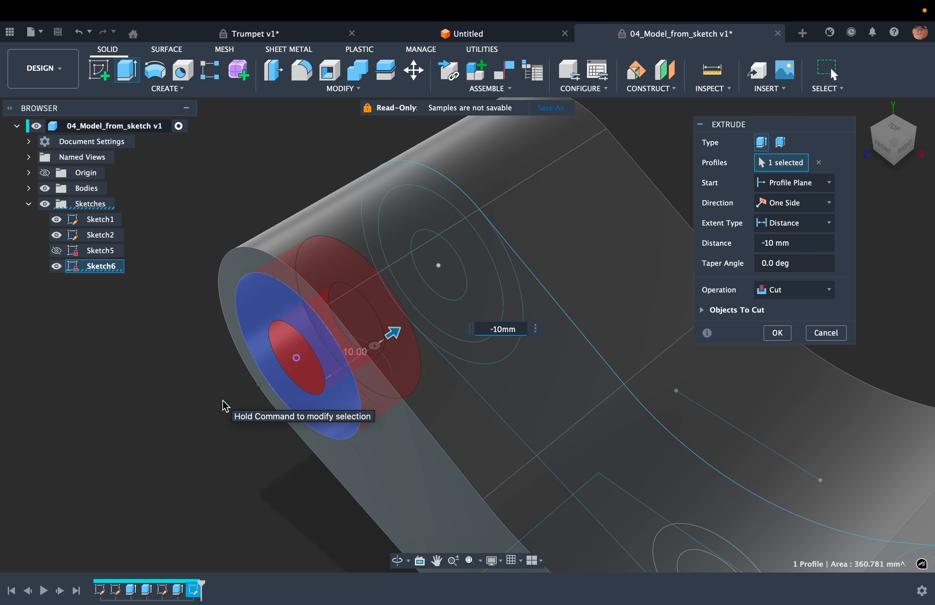
left_click(775, 333)
Start a Mirror with the object type set to Features and select the last extrude cut as the object
scroll(217, 486, "down", 5)
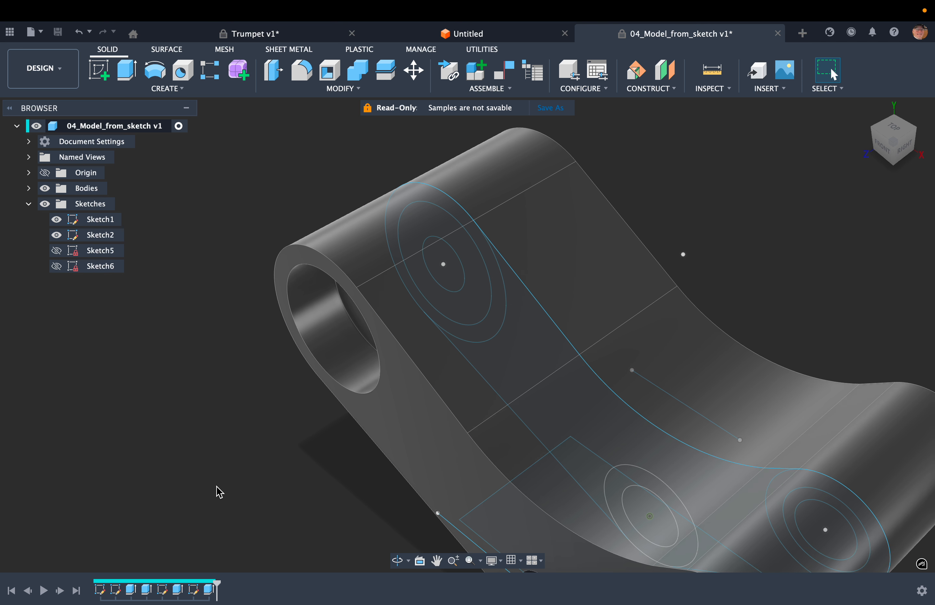
scroll(217, 486, "left", 10, "shift")
scroll(217, 486, "down", 2, "shift")
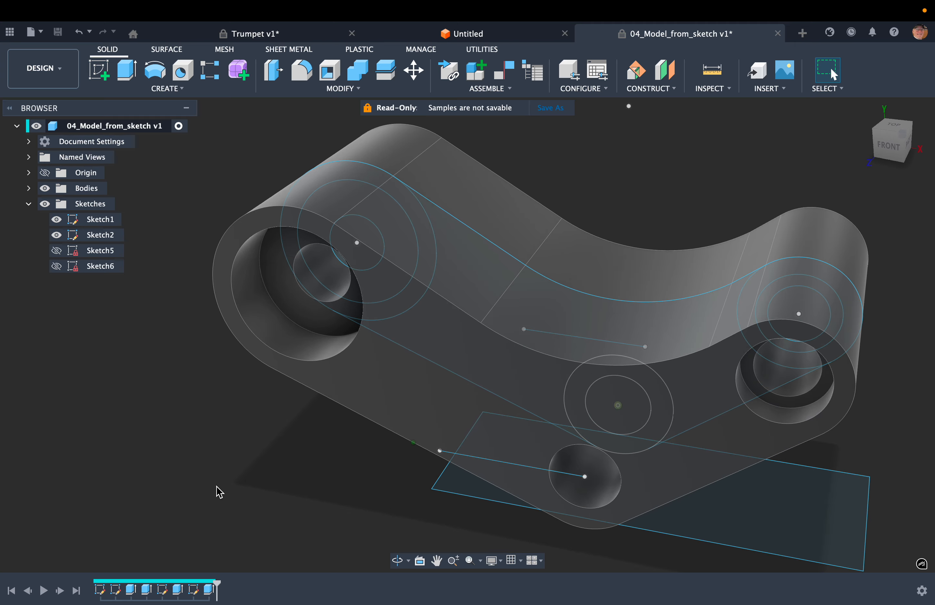
scroll(219, 491, "left", 3, "shift")
type("s")
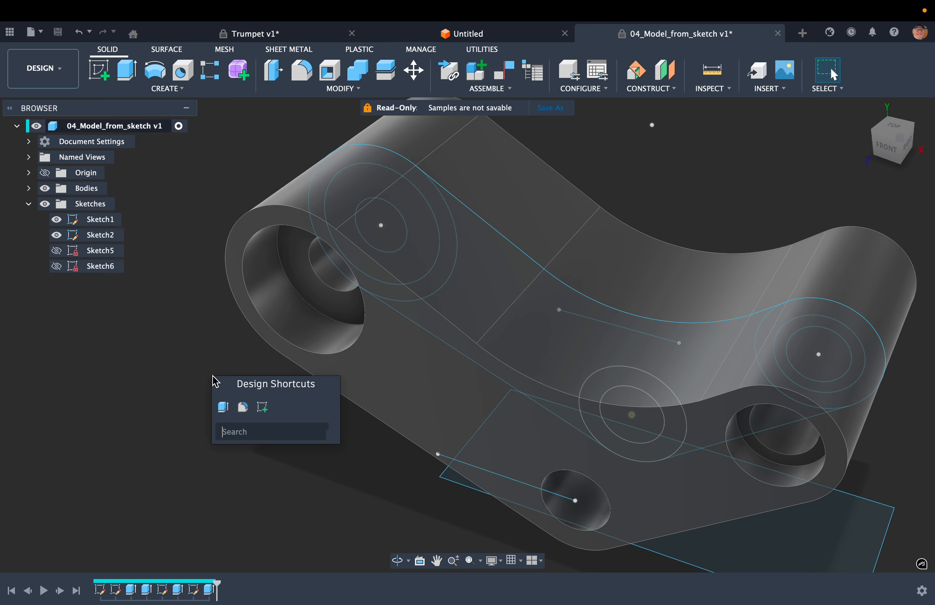
type("mirr")
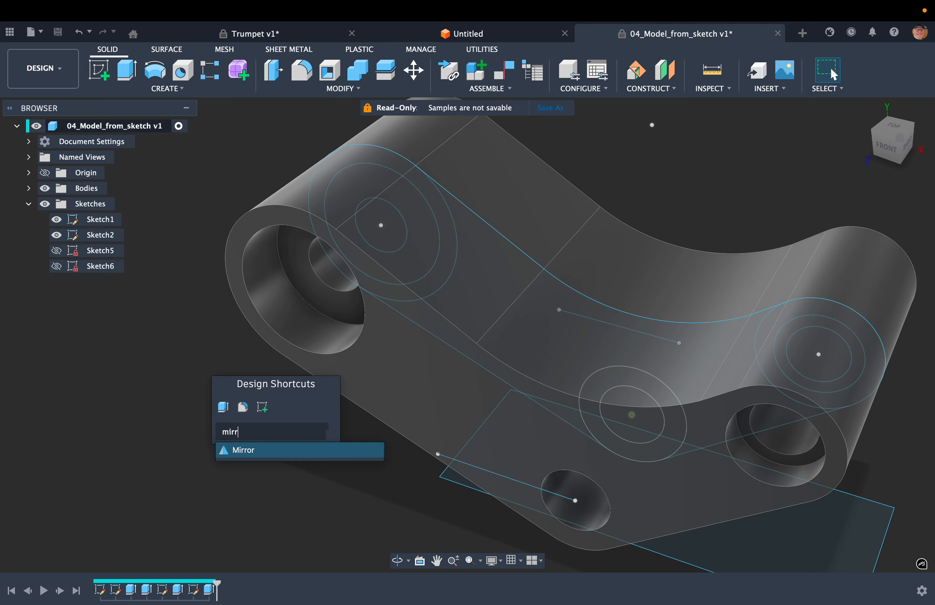
key("Return")
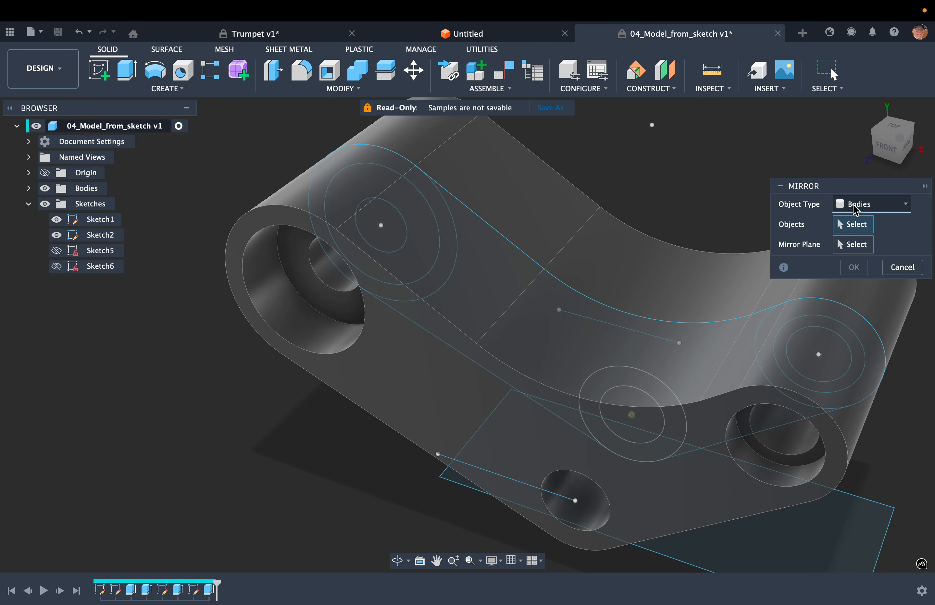
left_click(877, 206)
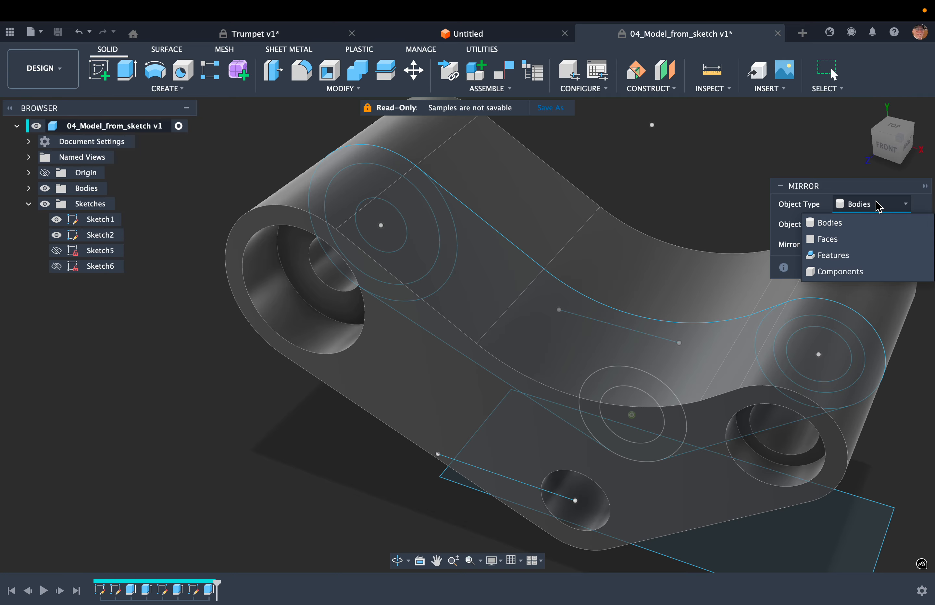
left_click(845, 256)
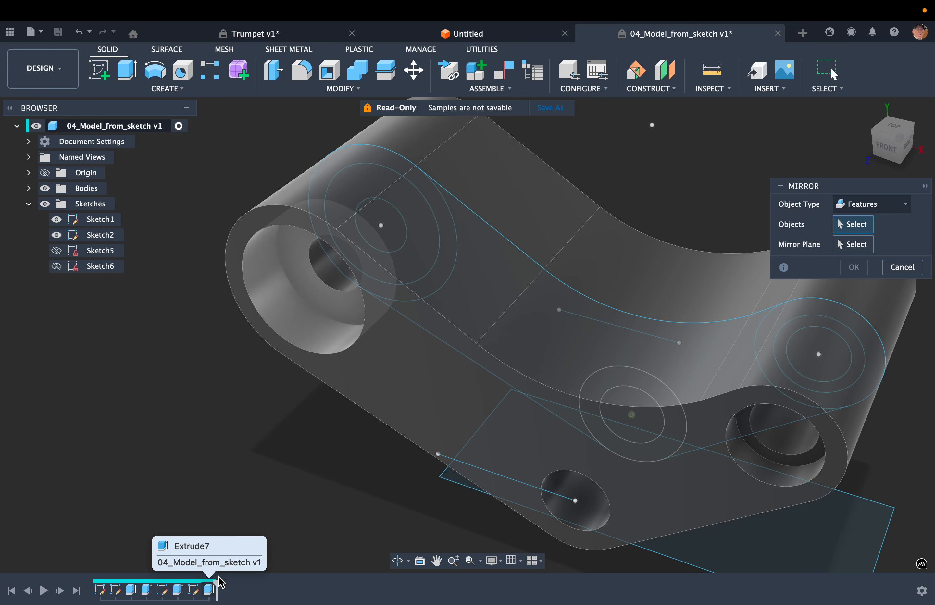
left_click(209, 589)
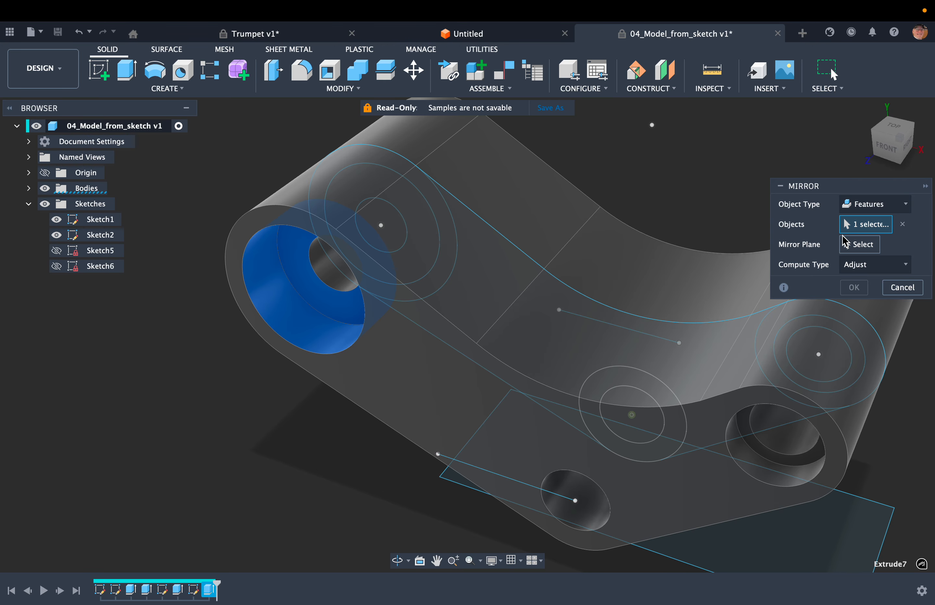
Mirror the selected cut across the XY origin plane onto the rocker arm's opposite side, and inspect that side
left_click(852, 246)
scroll(662, 260, "right", 3)
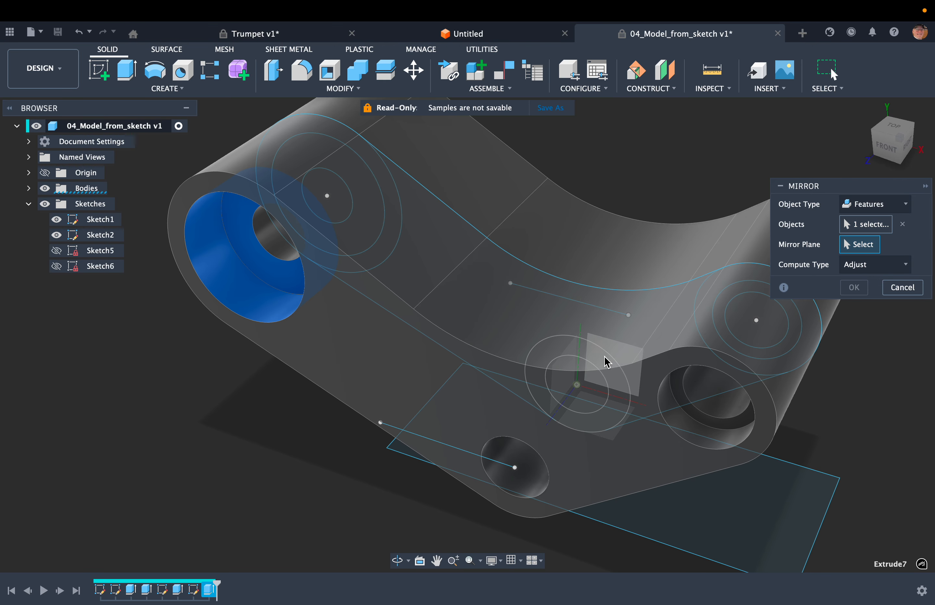
left_click(628, 365)
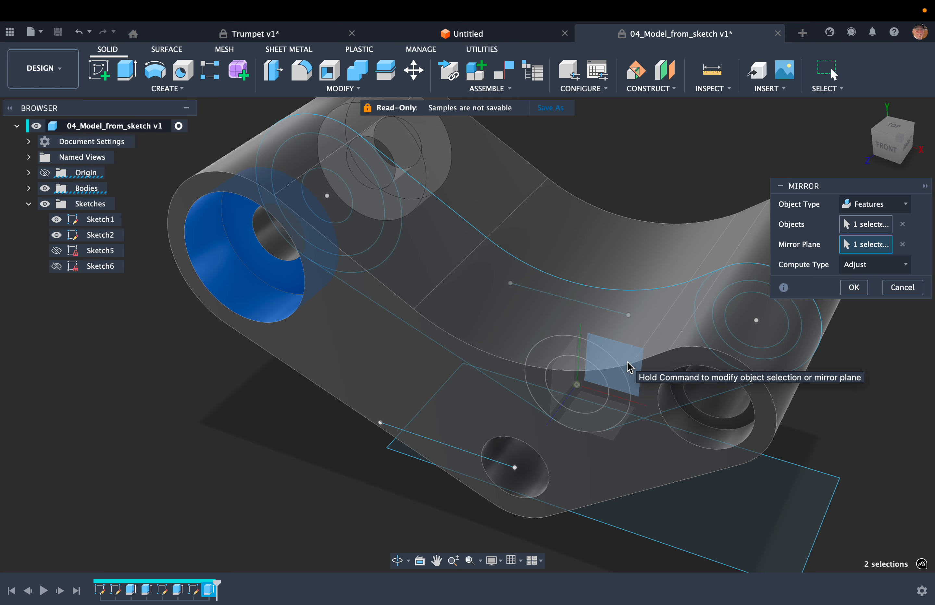
left_click(29, 173)
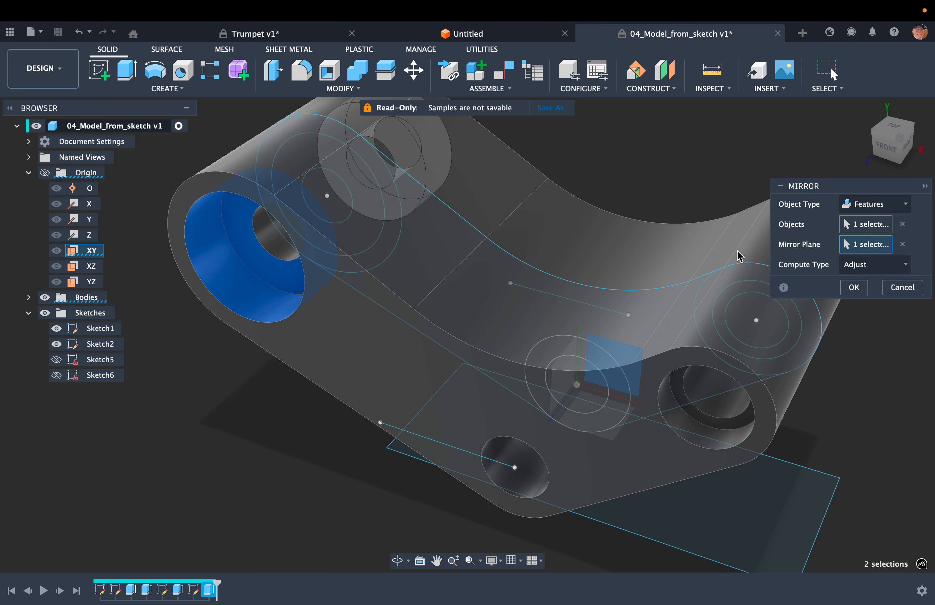
left_click(852, 287)
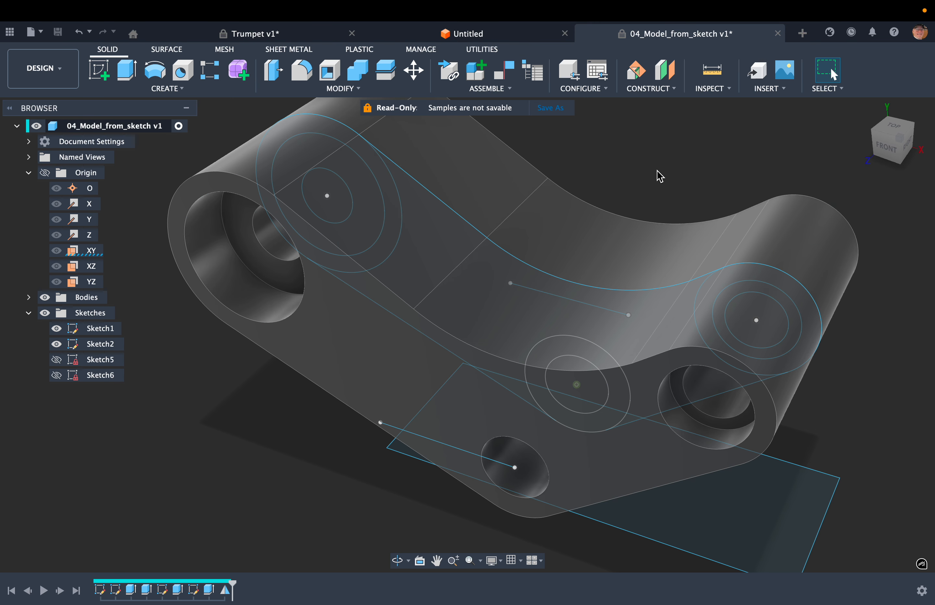
scroll(656, 170, "up", 3)
scroll(661, 198, "right", 10, "shift")
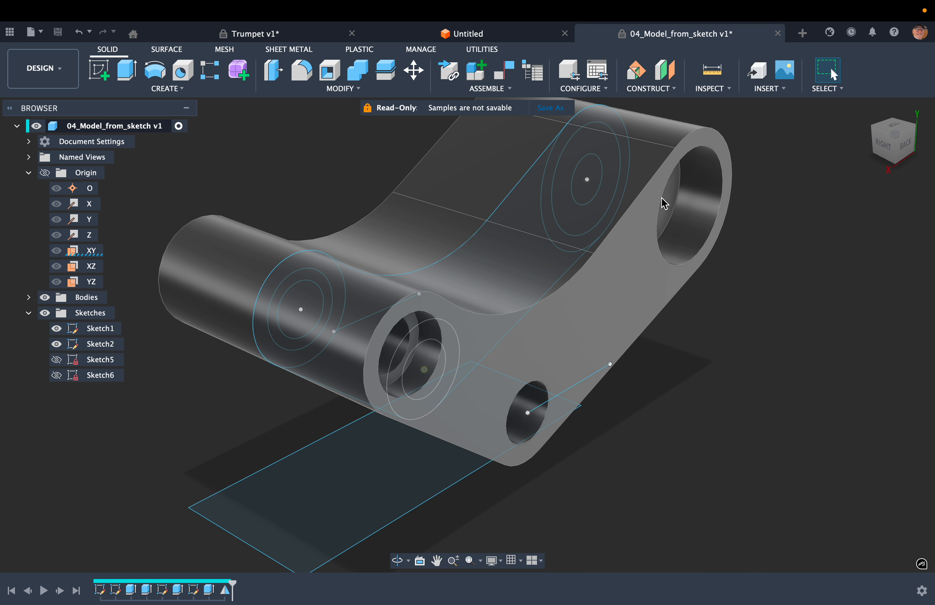
scroll(664, 204, "right", 10, "shift")
Read the remaining mirror instructions and Activity 3 summary in Safari, and open Activity 4: Use PressPull to cut a slot and create fillets
key("super+Tab")
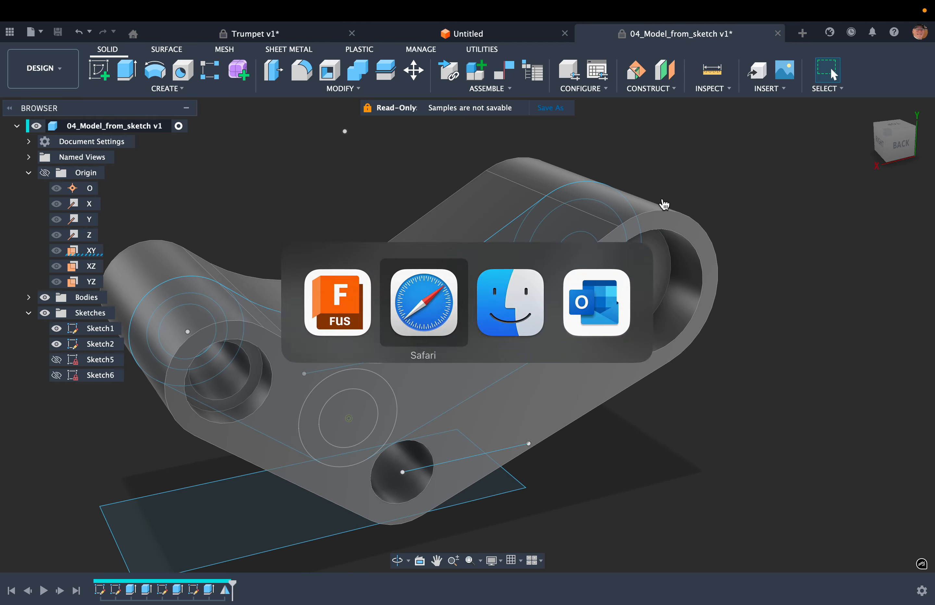
scroll(430, 388, "down", 8)
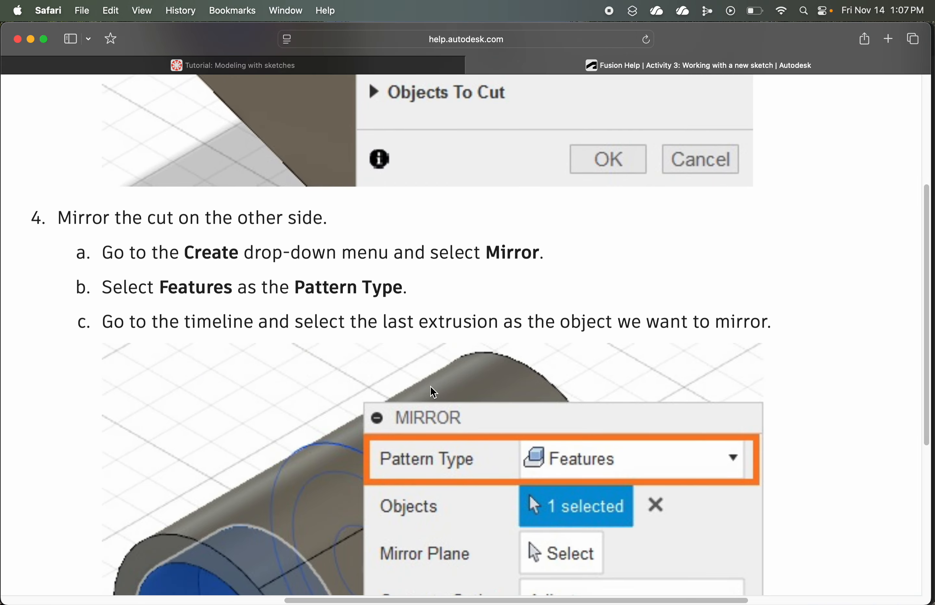
scroll(432, 392, "down", 2)
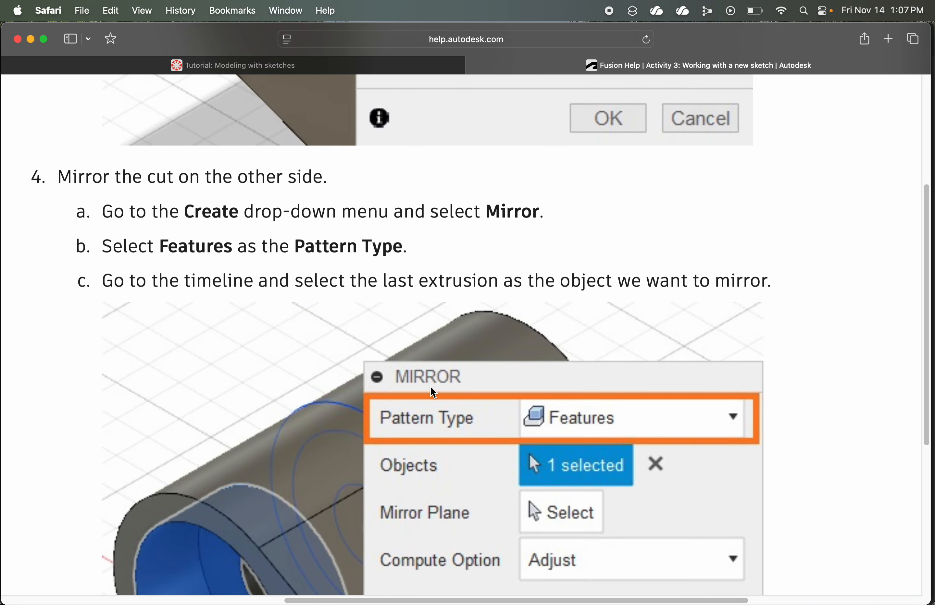
scroll(431, 389, "down", 15)
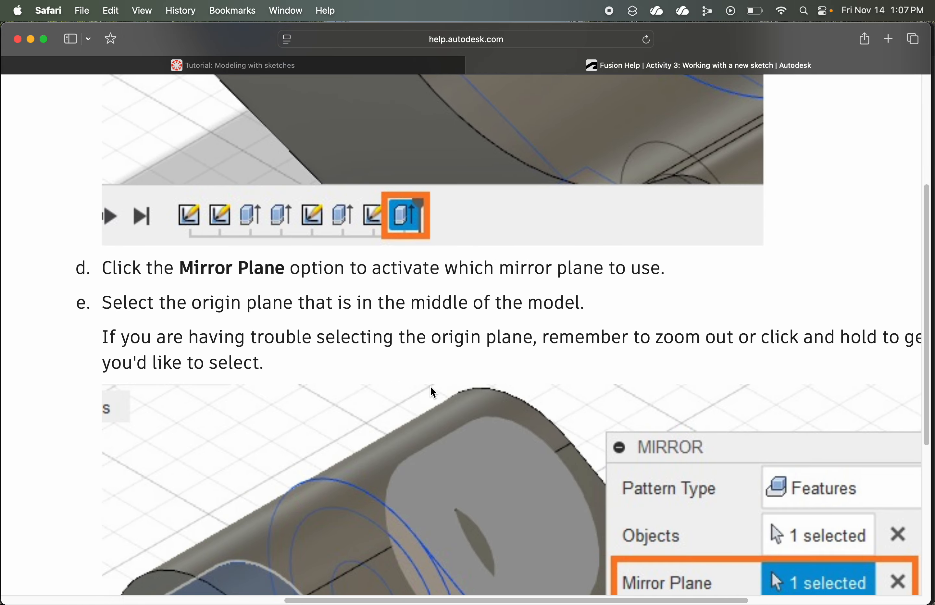
scroll(430, 386, "down", 10)
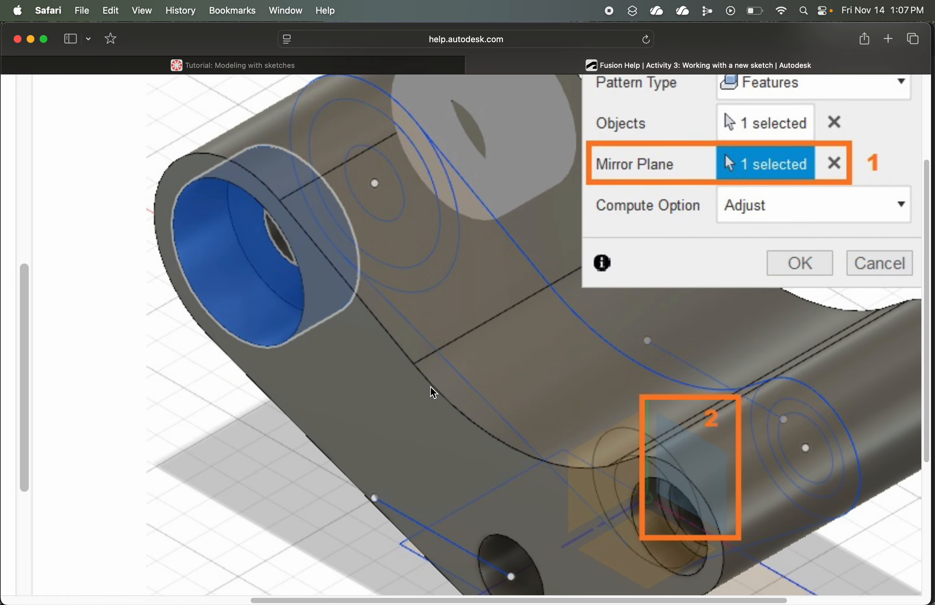
scroll(434, 392, "down", 10)
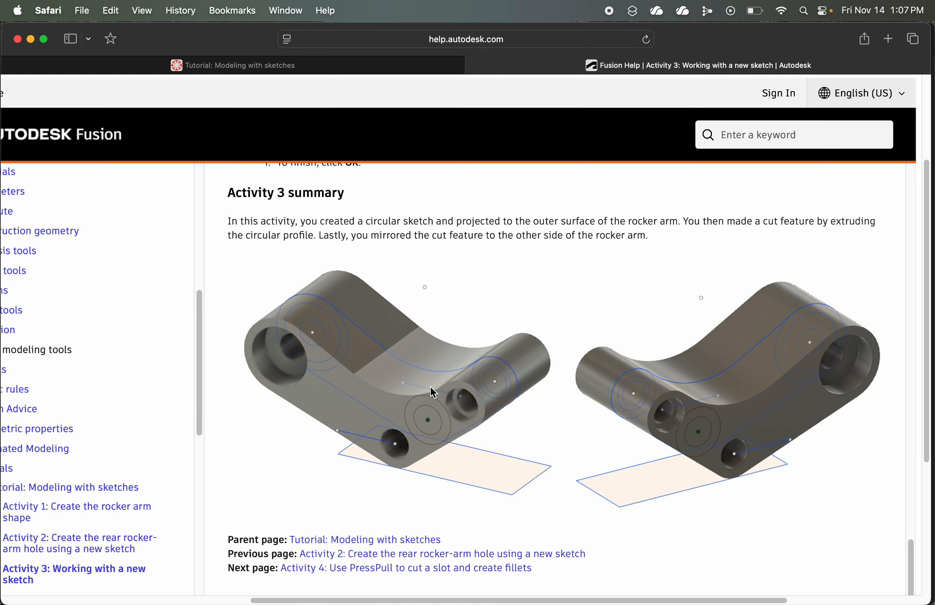
scroll(431, 388, "down", 3)
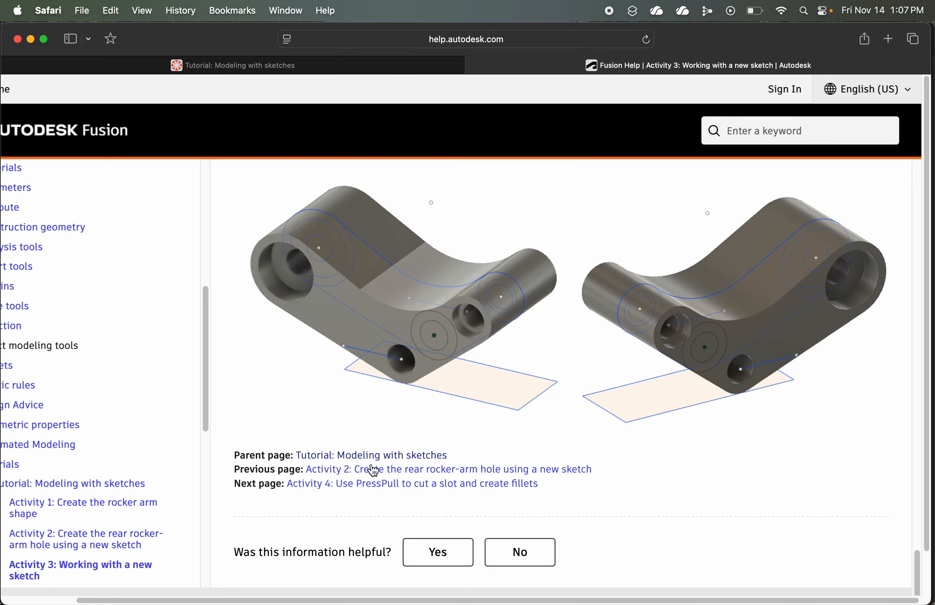
left_click(372, 484)
scroll(372, 487, "down", 9)
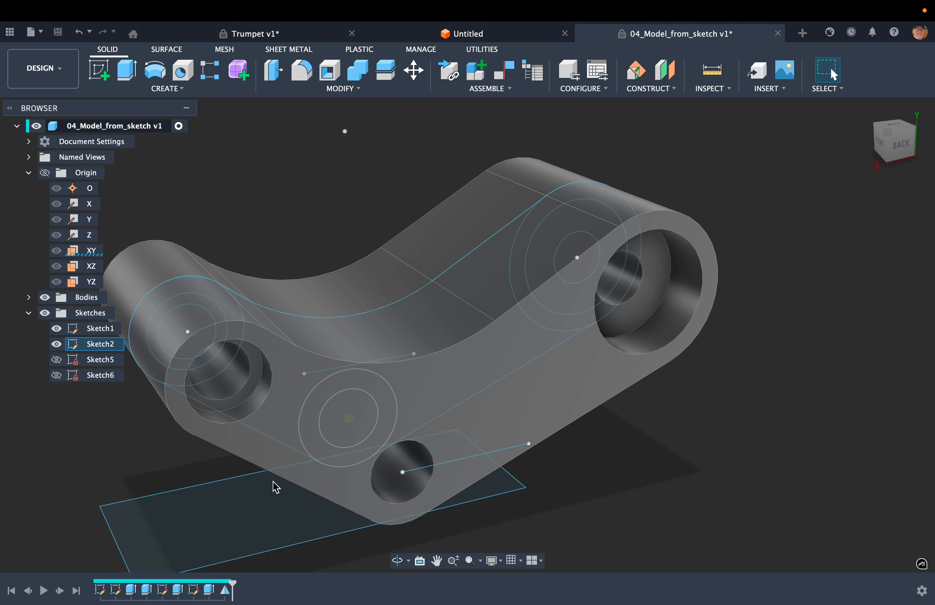
In Fusion, extrude Sketch2's rectangular profile upward through the rocker arm to cut the slot
left_click(267, 494)
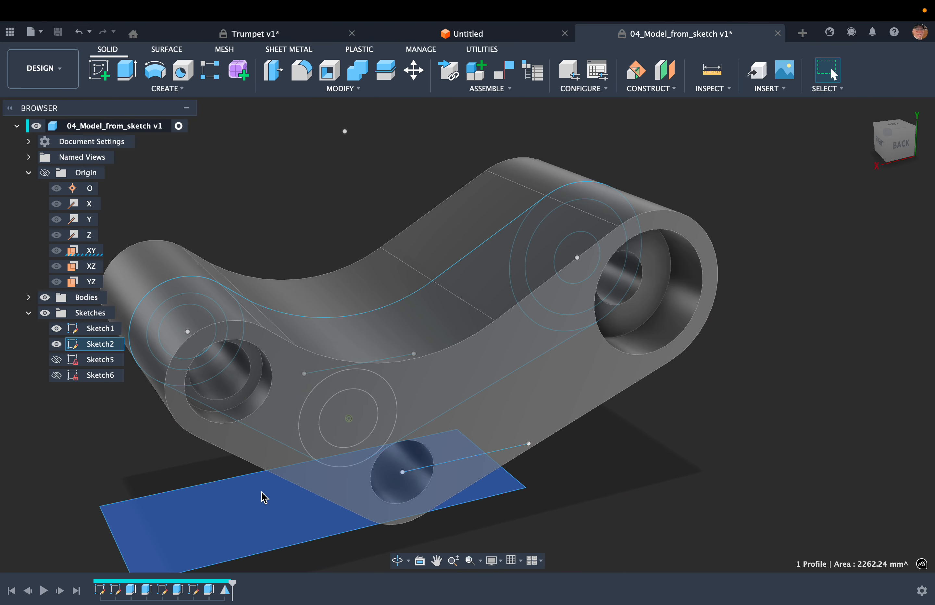
key("e")
left_click_drag(317, 485, 348, 198)
key("Return")
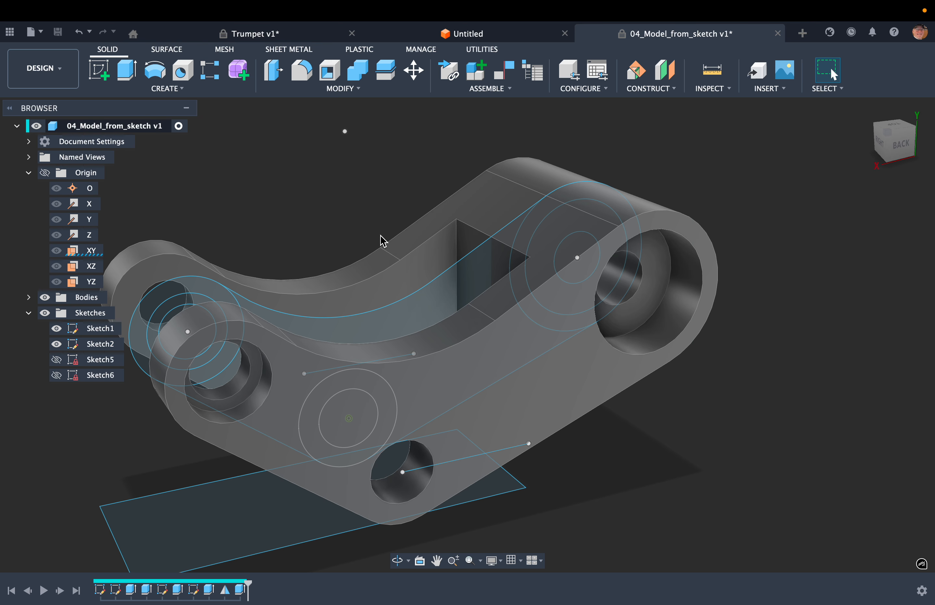
middle_click_drag(400, 256, 399, 252, "shift")
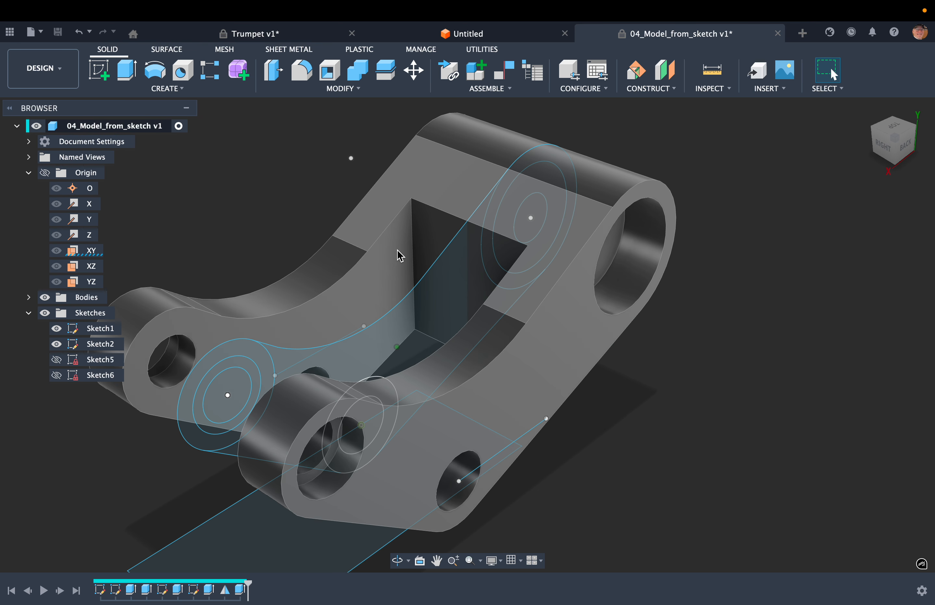
Hide the whole Sketches folder, leaving the Origin folder hidden as well
left_click(44, 175)
left_click(44, 175)
left_click(41, 319)
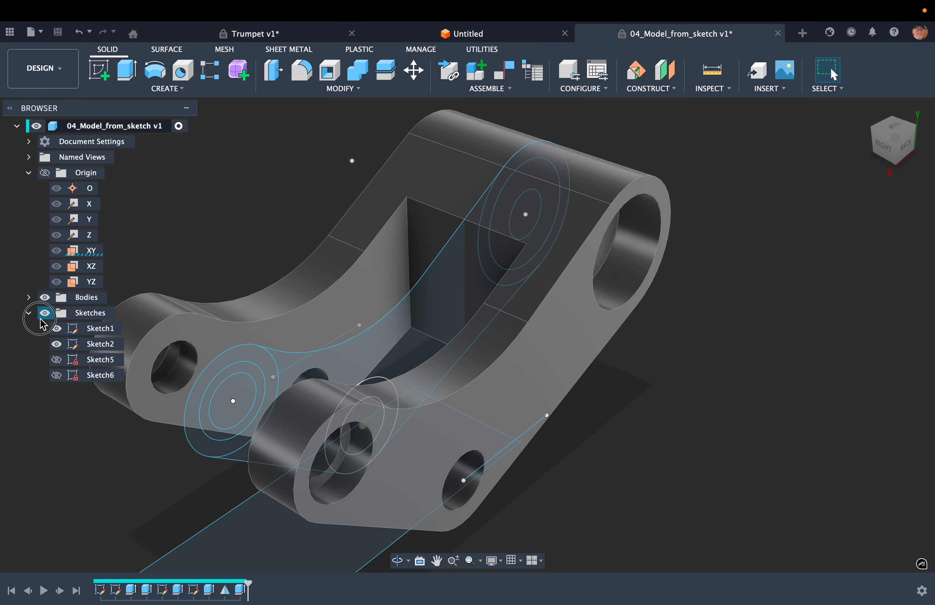
left_click(43, 317)
Fillet the two vertical inner corner edges at the closed end of the rocker arm's slot with a 5 mm radius
scroll(247, 263, "up", 5)
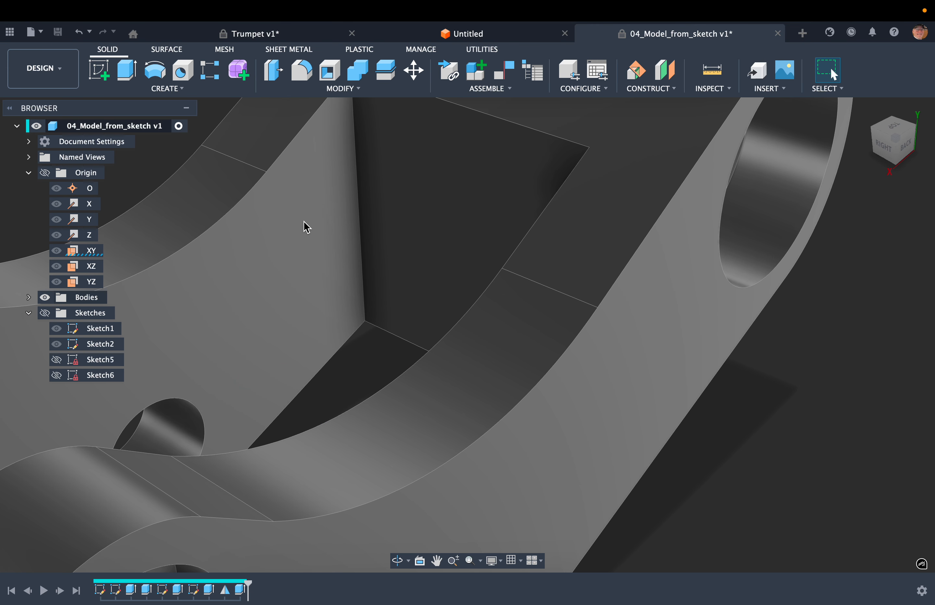
left_click(360, 209)
scroll(359, 208, "down", 3)
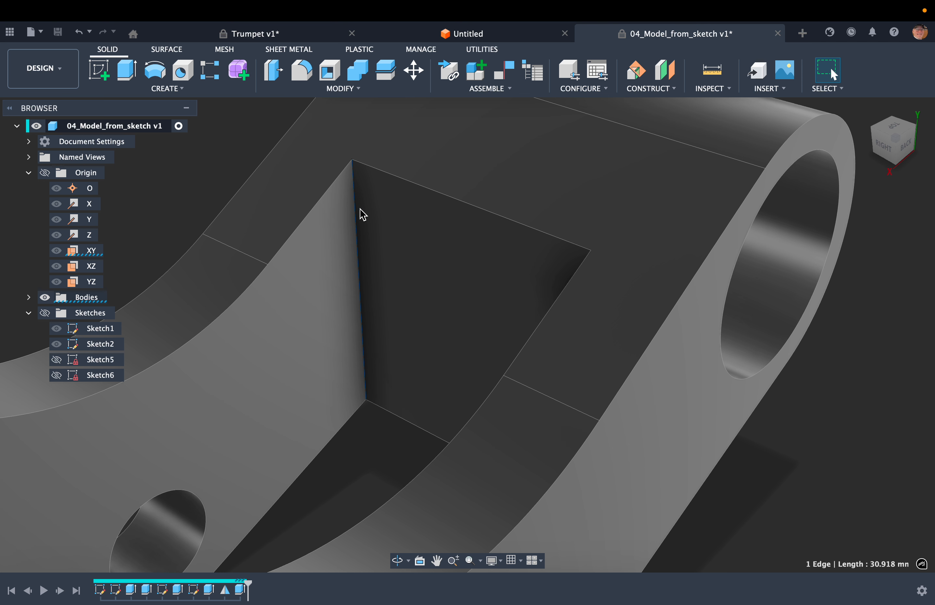
scroll(340, 213, "up", 5)
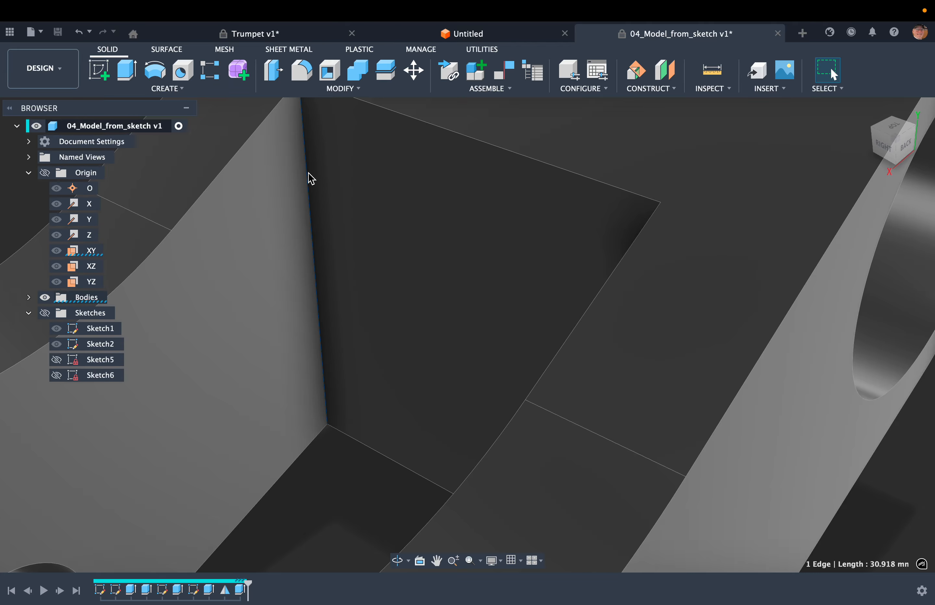
scroll(308, 173, "left", 10, "shift")
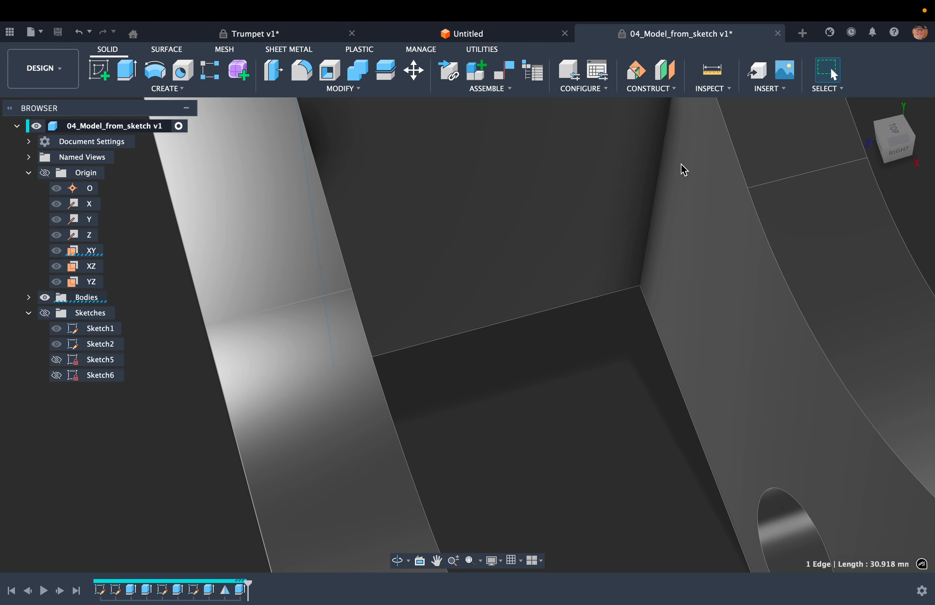
left_click(666, 159, "shift")
scroll(590, 349, "left", 10, "shift")
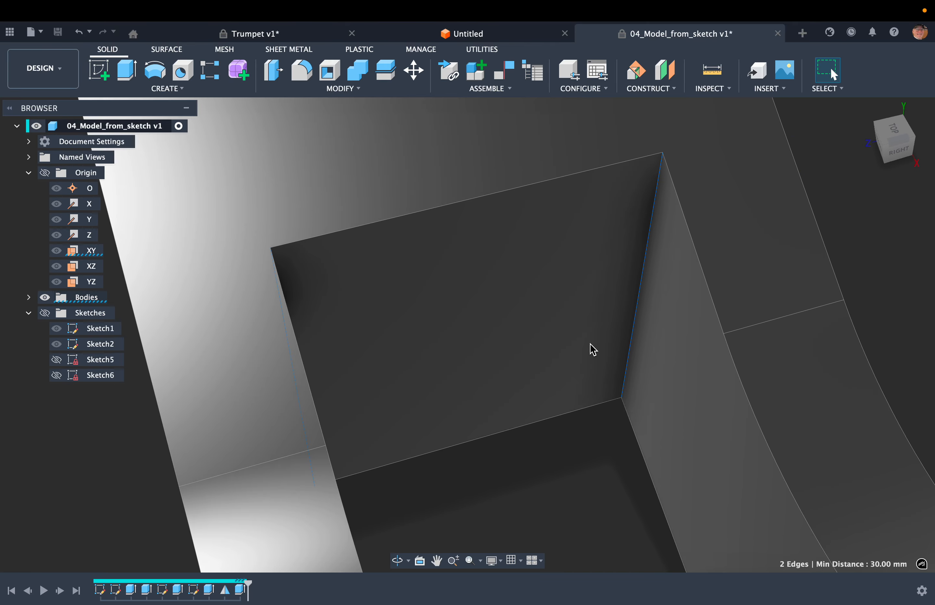
scroll(593, 349, "left", 10, "shift")
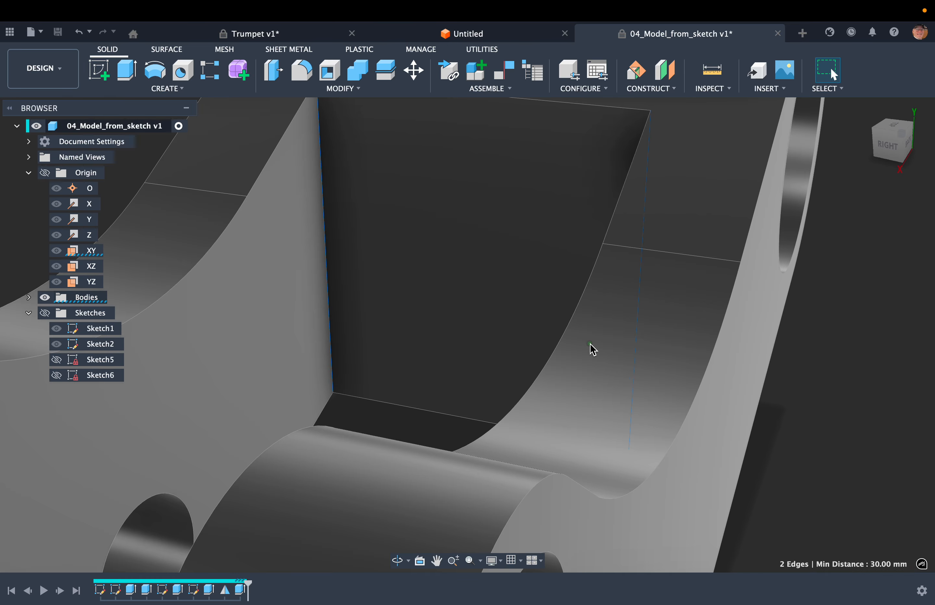
key("f")
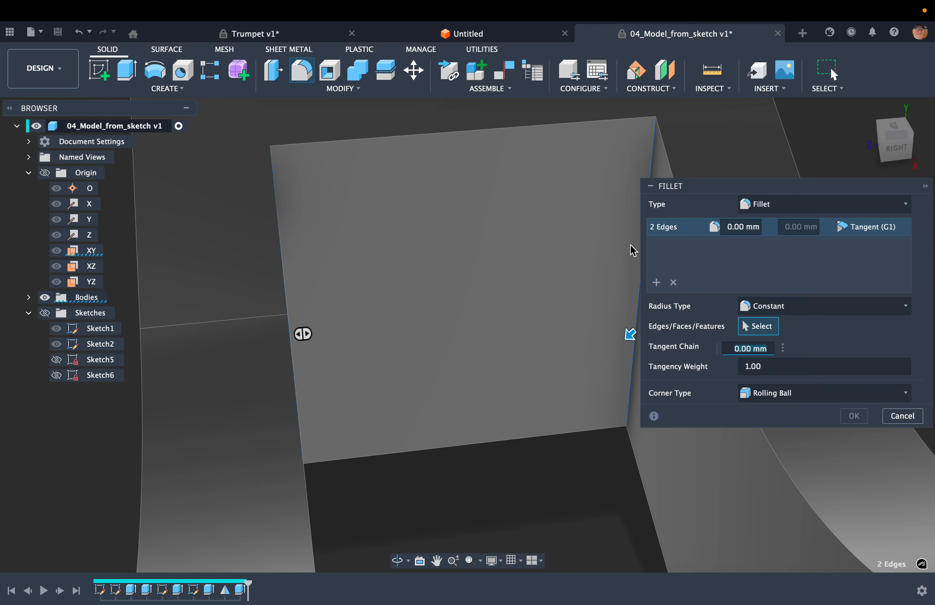
double_click(746, 228)
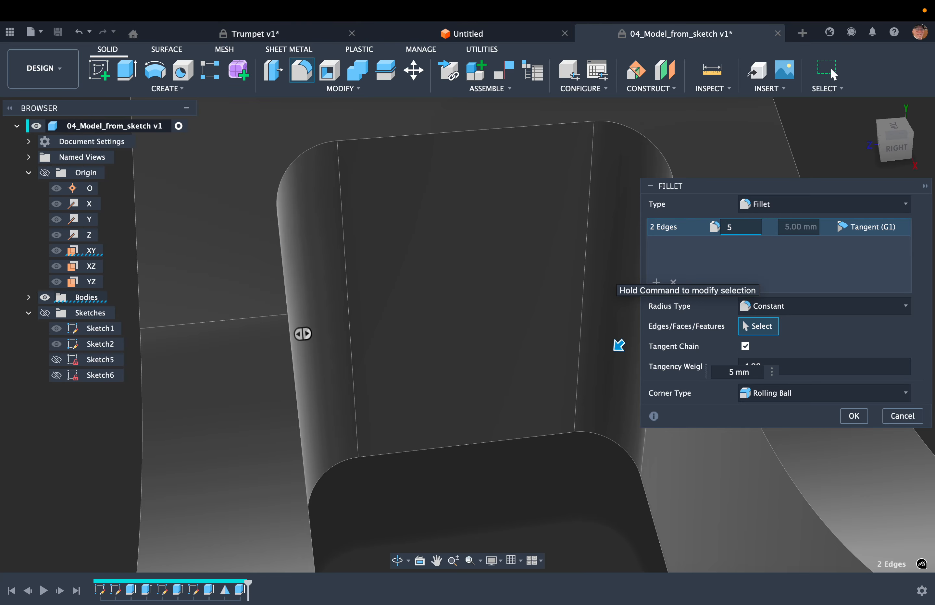
key("Return")
Inspect the finished rocker arm from several sides, checking the rounded slot corners and the holes in both arms
scroll(459, 369, "down", 5)
scroll(457, 364, "down", 5)
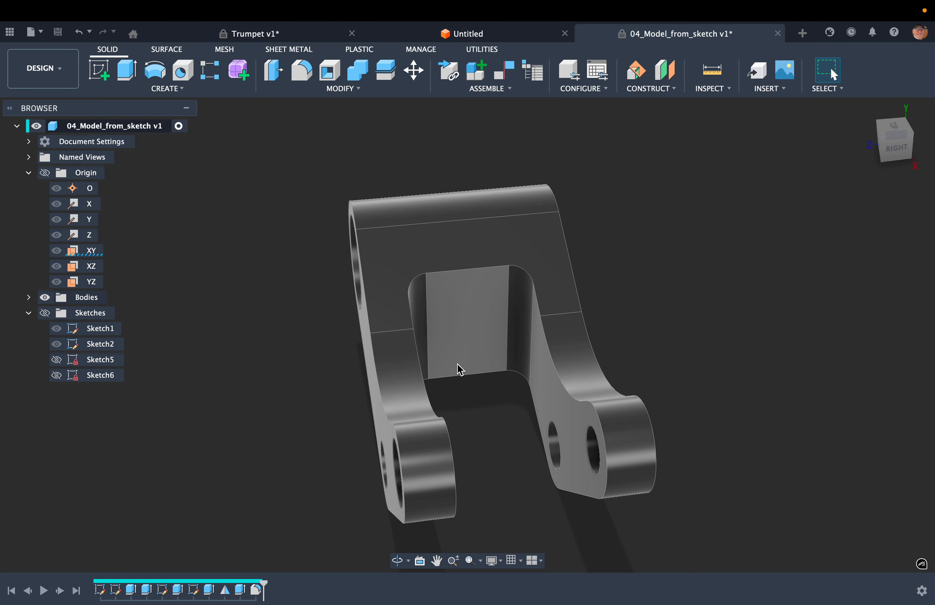
scroll(457, 363, "left", 10, "shift")
scroll(549, 290, "left", 10, "shift")
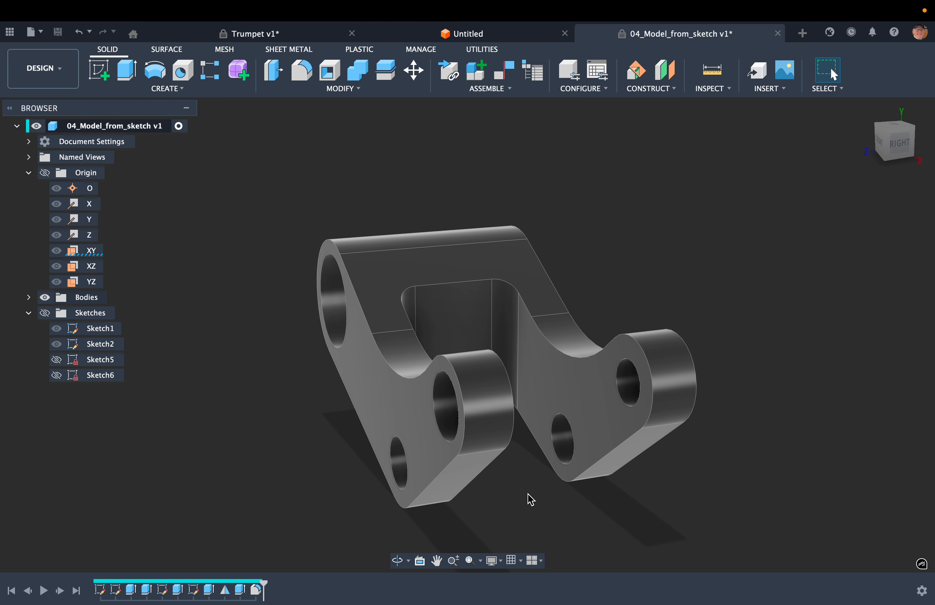
scroll(527, 493, "left", 10, "shift")
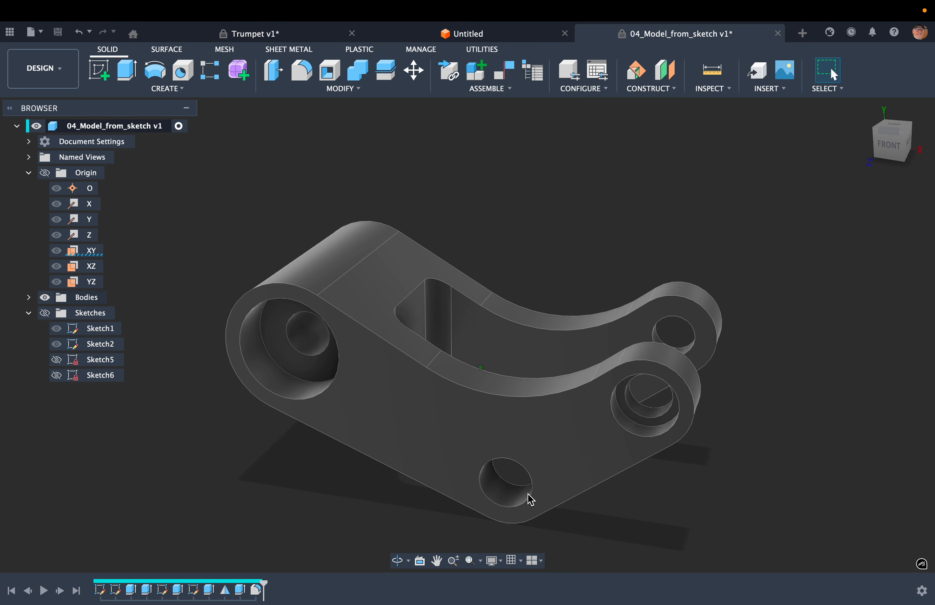
scroll(528, 496, "left", 2, "shift")
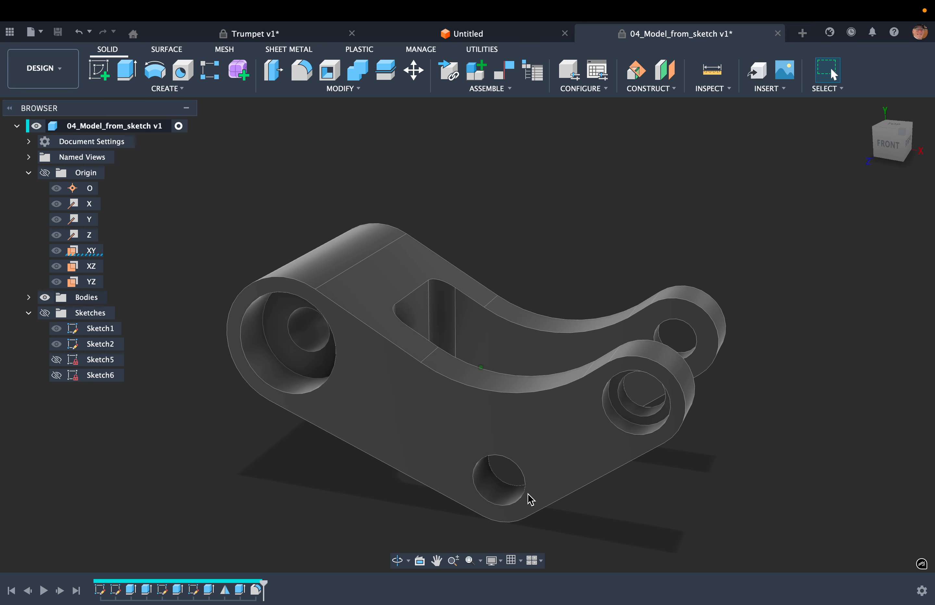
scroll(530, 500, "right", 10, "shift")
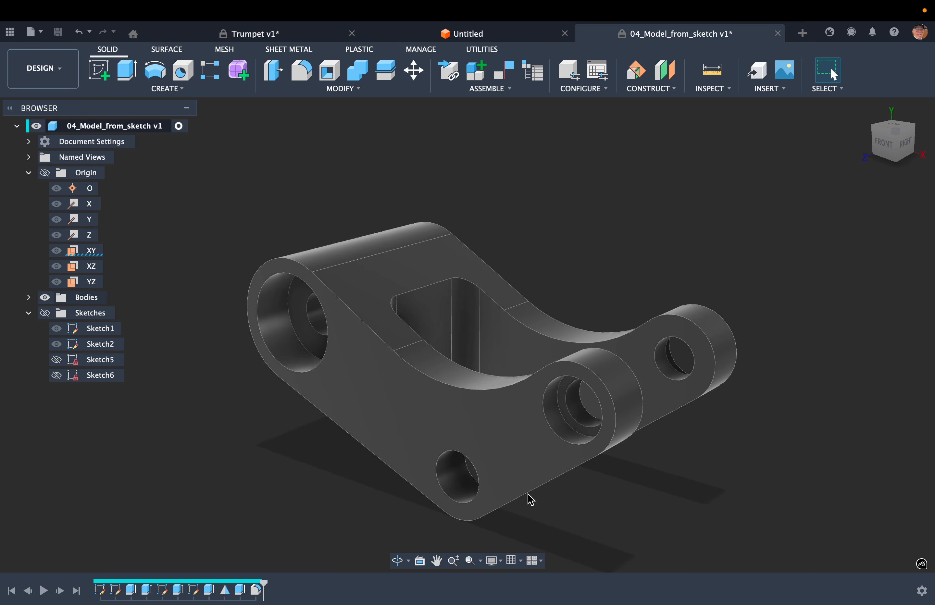
key("super+shift+5")
key("Escape")
mouse_move(512, 0)
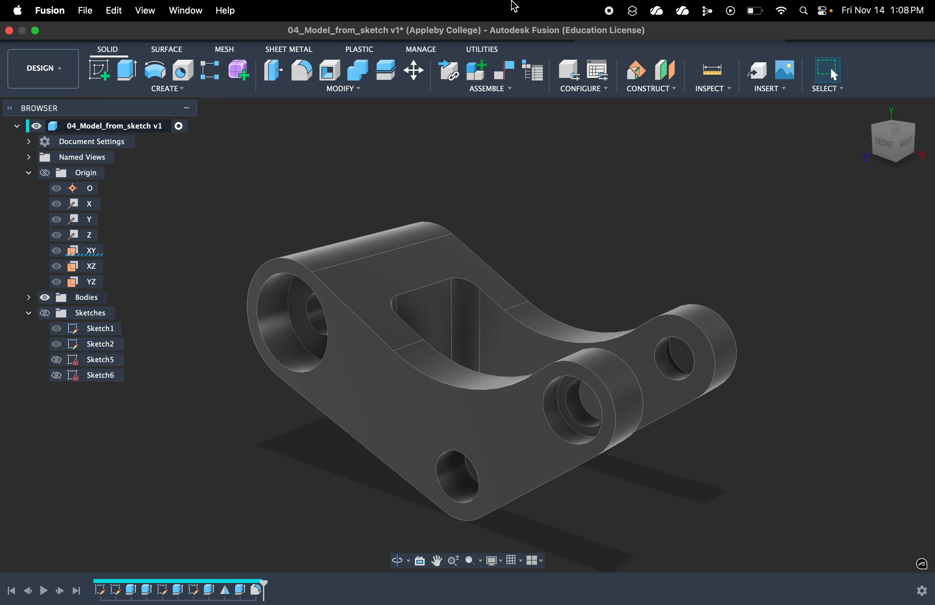